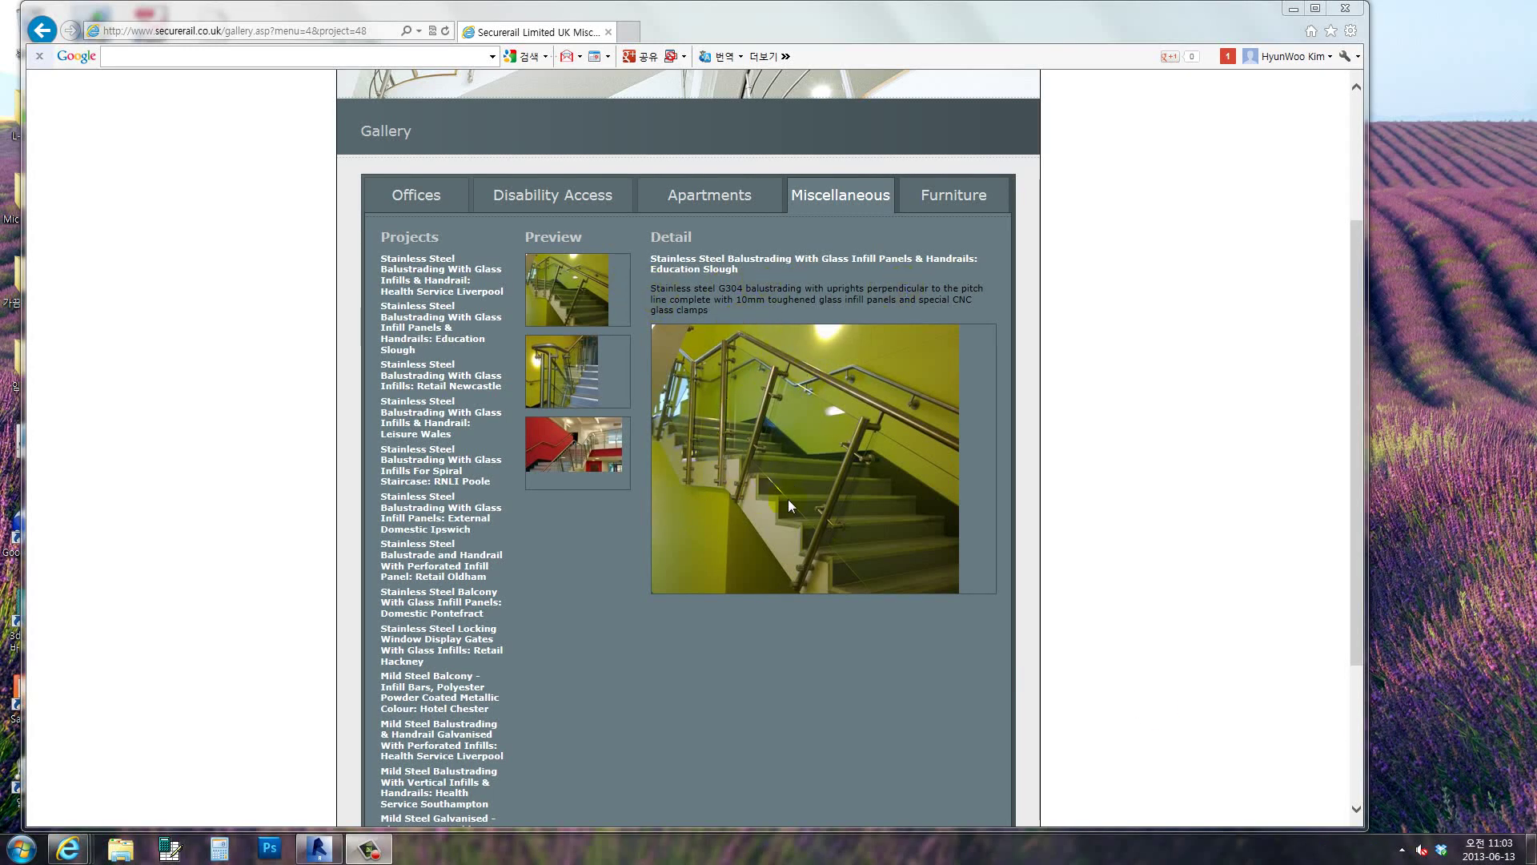
Switch from the Internet Explorer balustrade gallery to Revit's Recent Files screen
{"action": "left_click", "coordinate": [320, 857]}
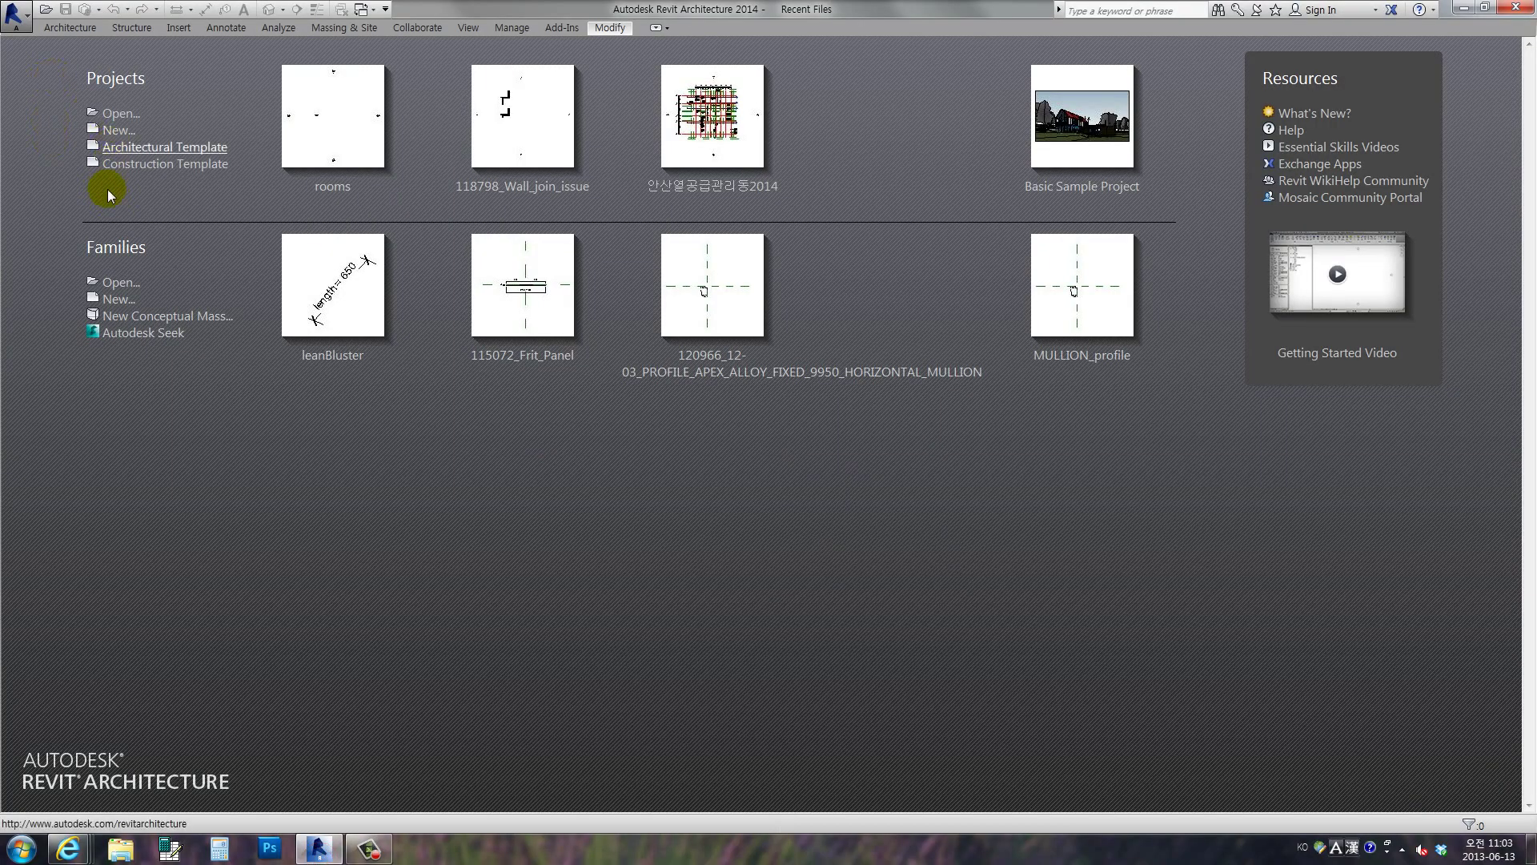
Create a new family from the Metric Baluster template
{"action": "left_click", "coordinate": [119, 301]}
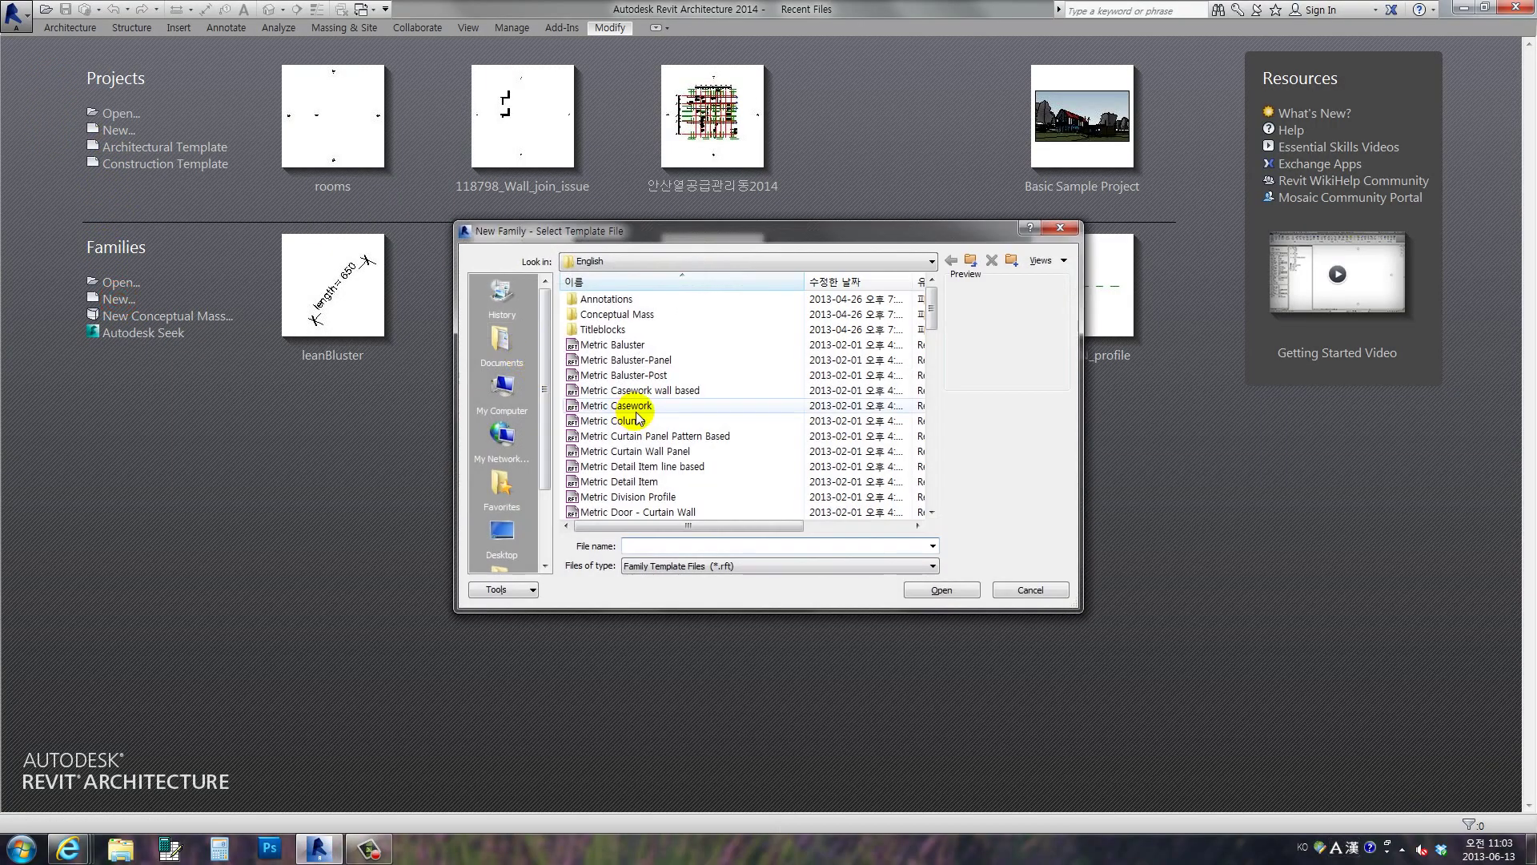
{"action": "left_click", "coordinate": [640, 390]}
{"action": "left_click", "coordinate": [646, 361]}
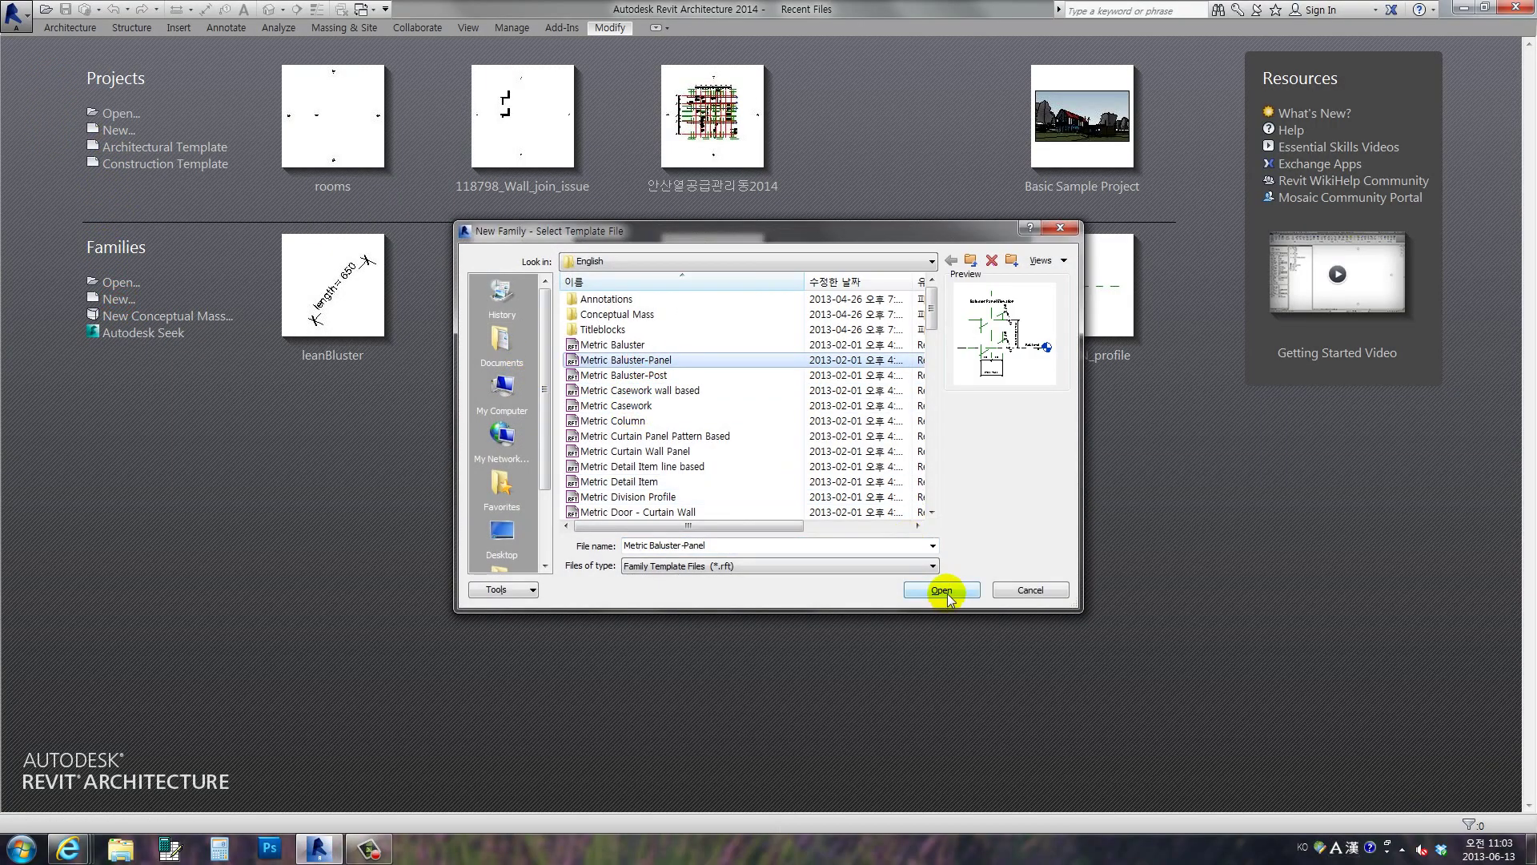
{"action": "left_click", "coordinate": [636, 346]}
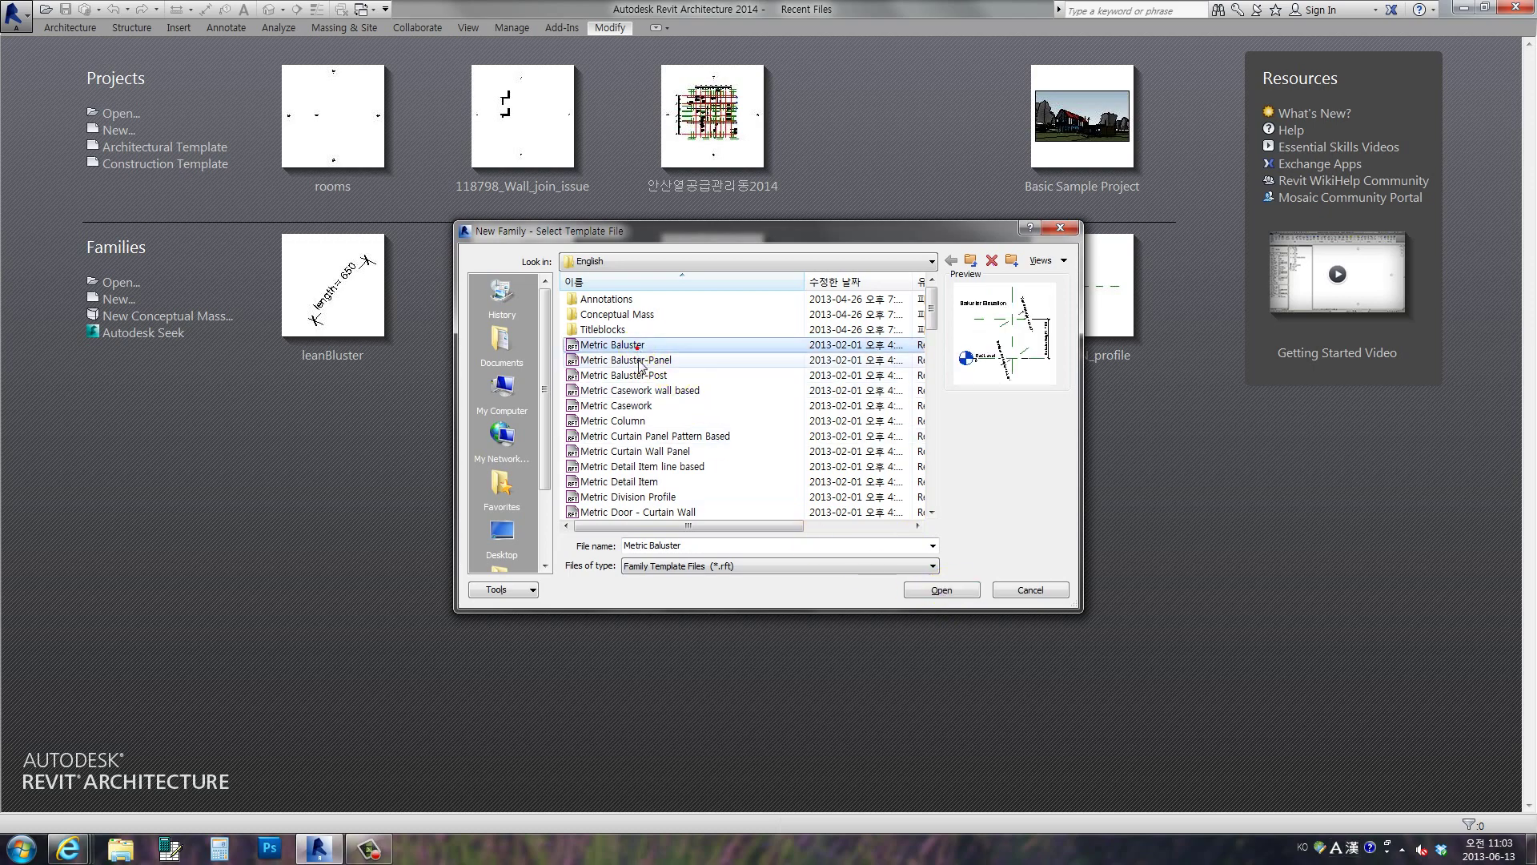
{"action": "left_click", "coordinate": [941, 591]}
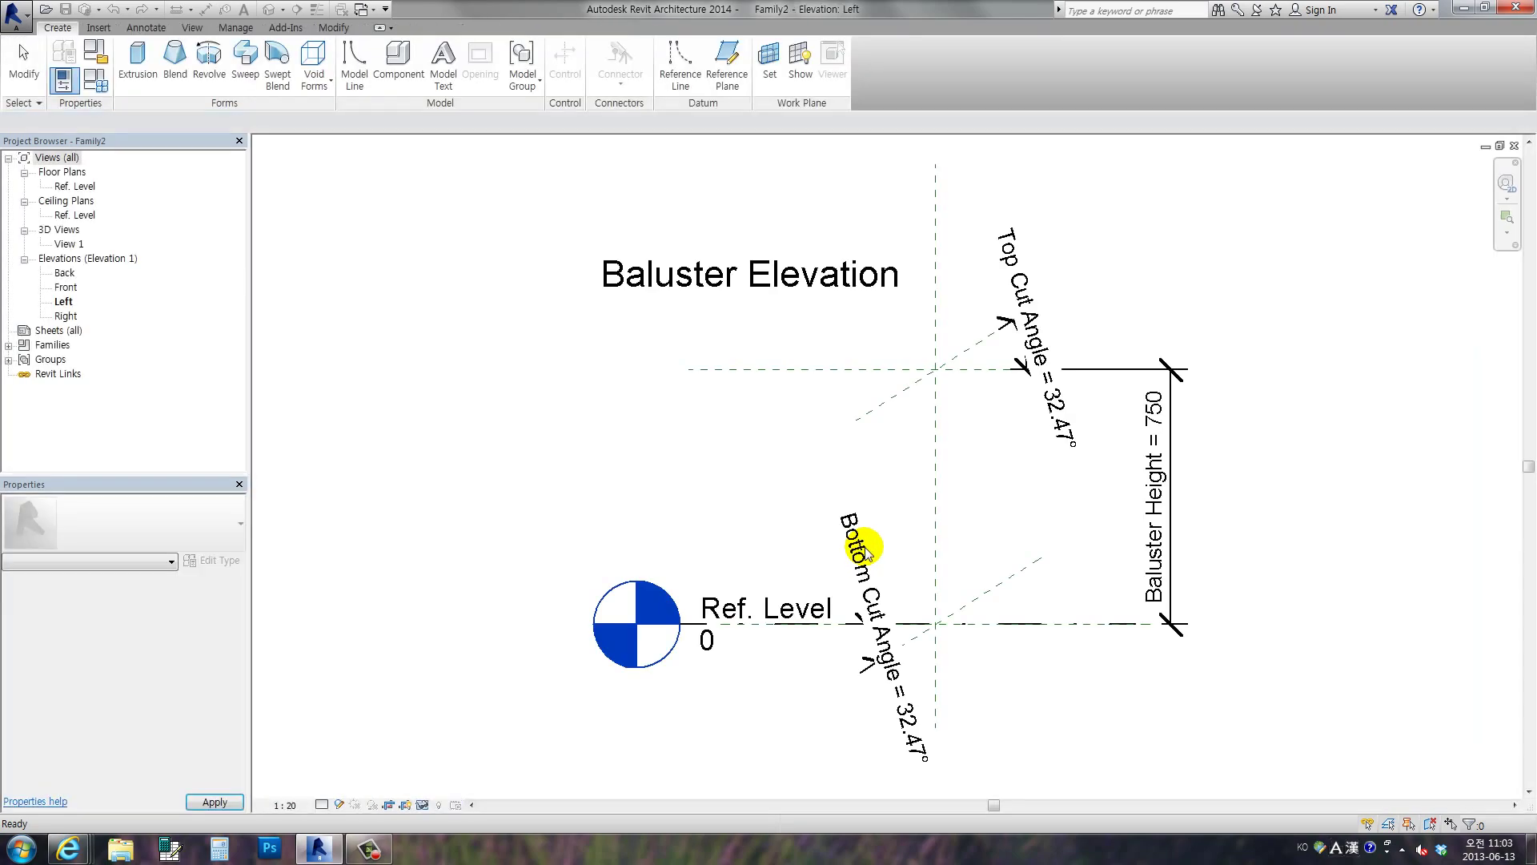
Draw a tilted reference line from the base intersection on the Center (Left/Right) work plane
{"action": "middle_click_drag", "start_coordinate": [864, 560], "coordinate": [731, 504]}
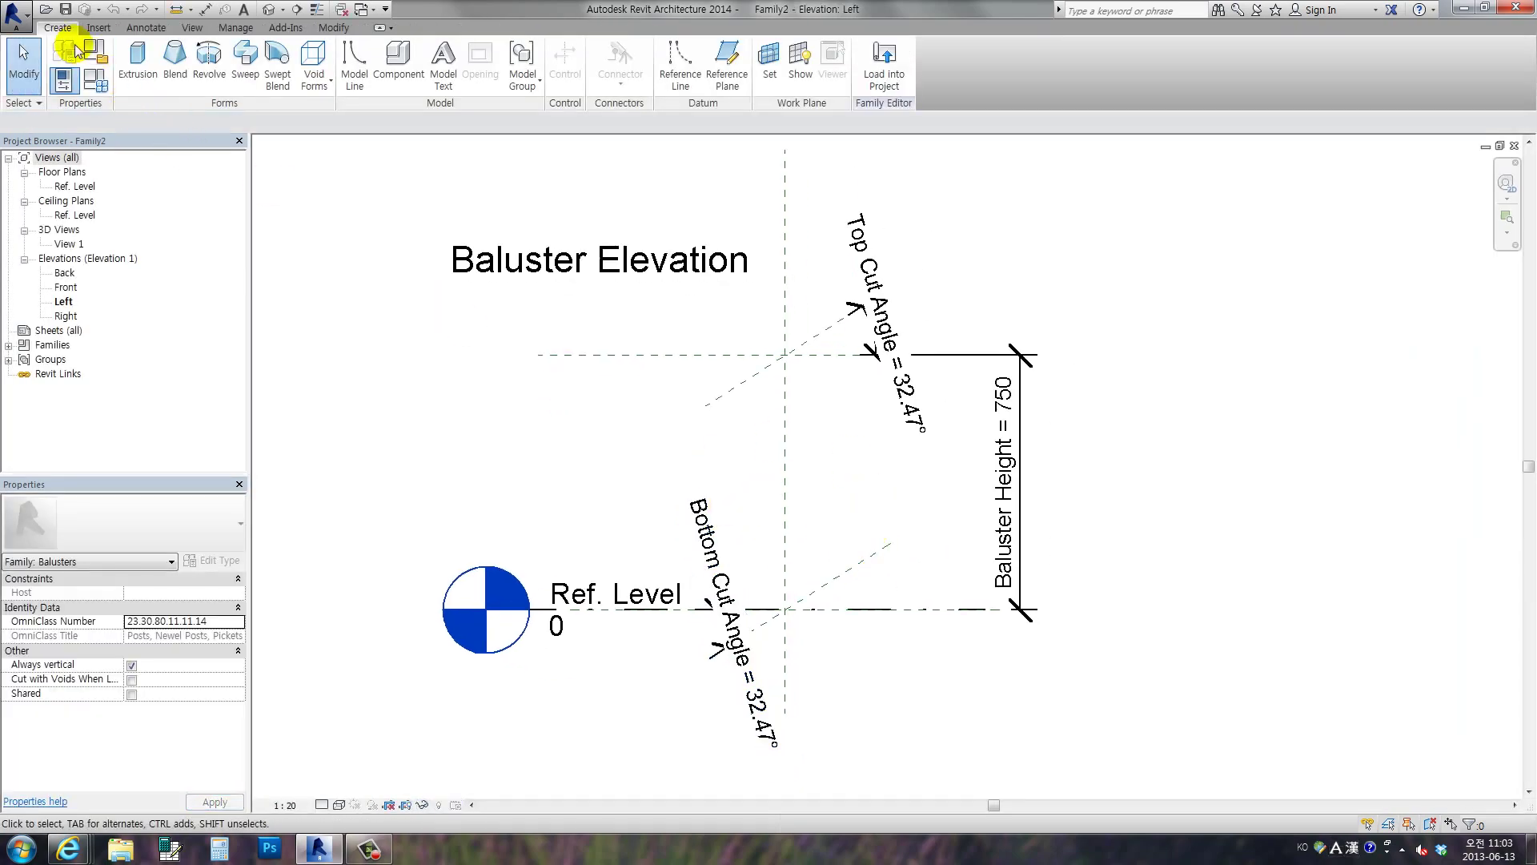
{"action": "left_click", "coordinate": [680, 64]}
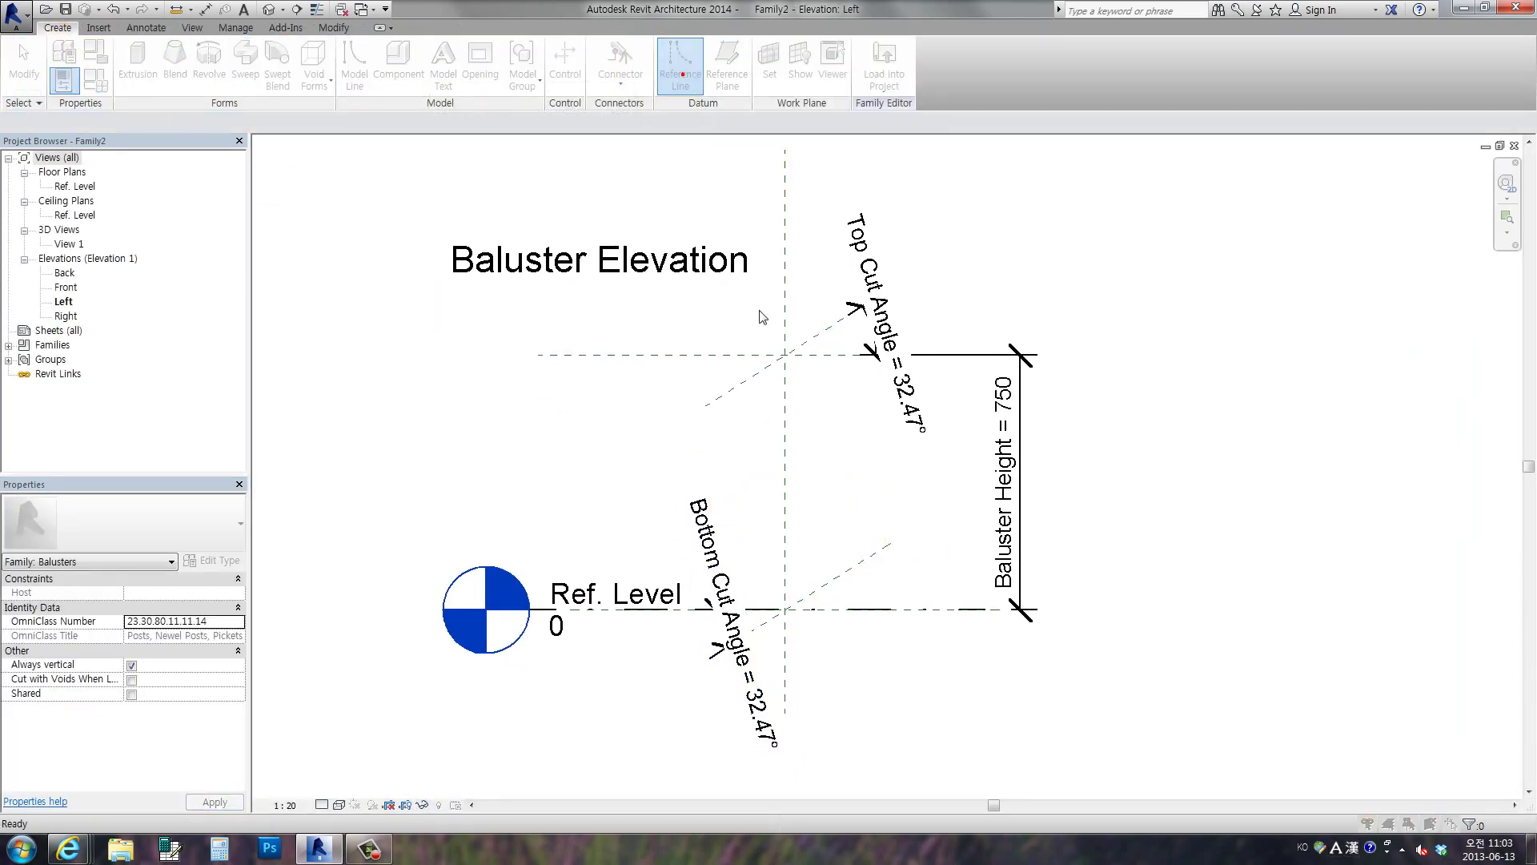
{"action": "left_click", "coordinate": [763, 336]}
{"action": "left_click", "coordinate": [721, 423]}
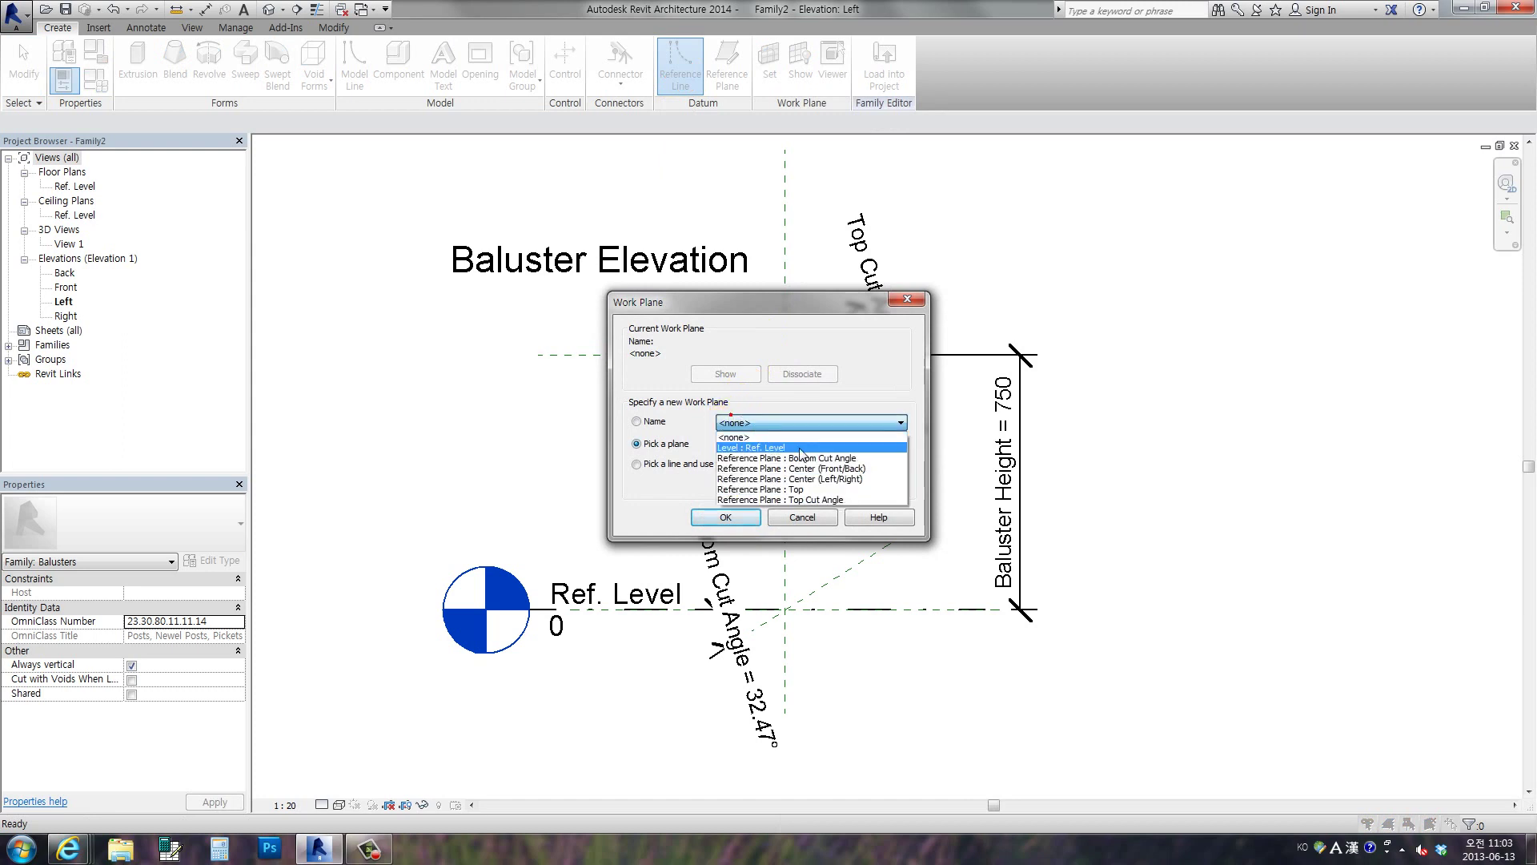
{"action": "left_click", "coordinate": [850, 474]}
{"action": "left_click", "coordinate": [750, 518]}
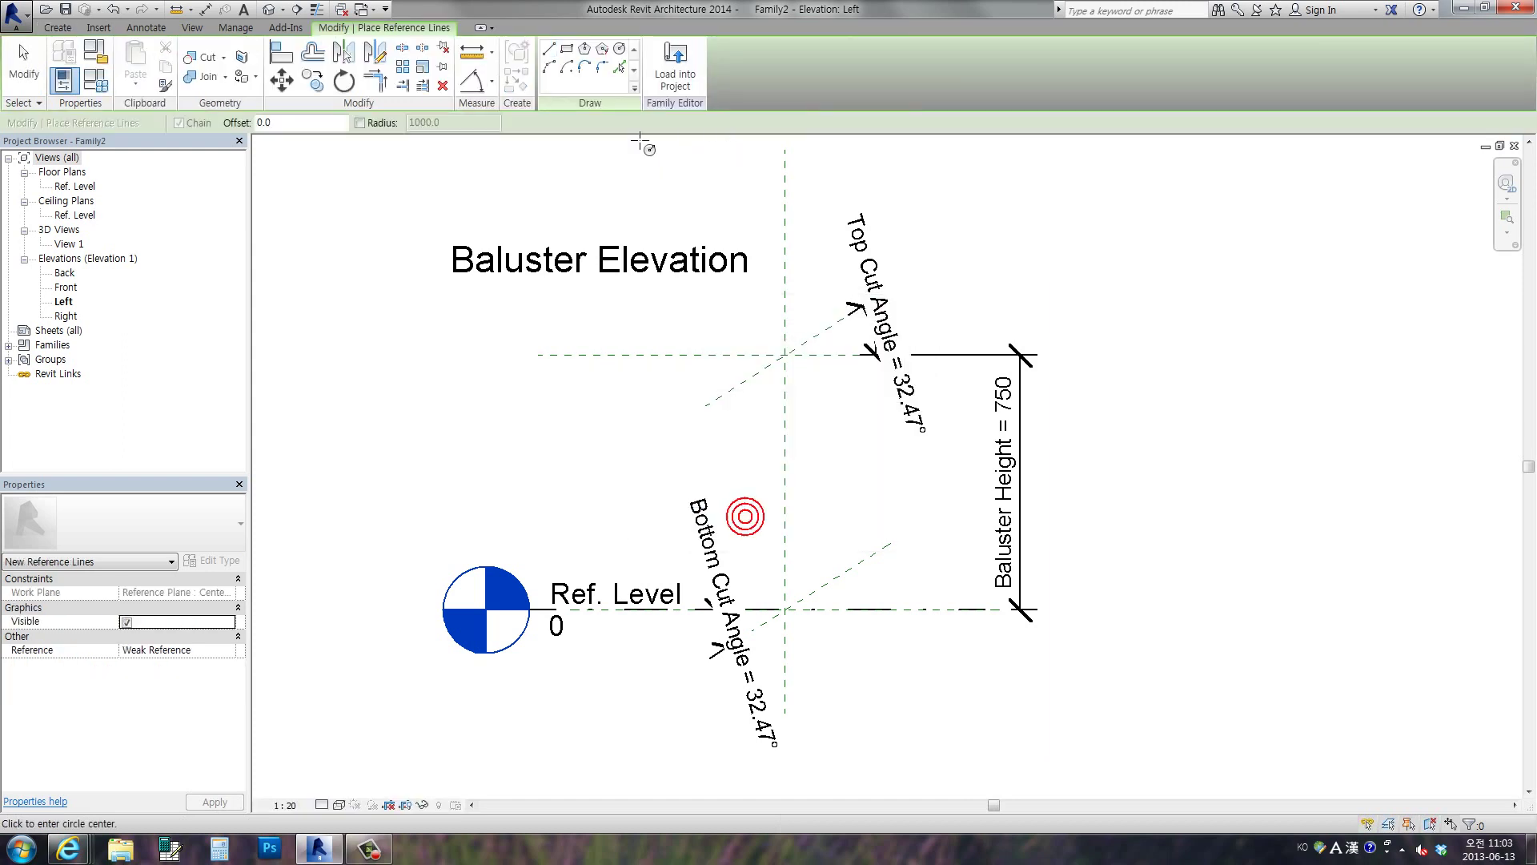
{"action": "left_click", "coordinate": [784, 610]}
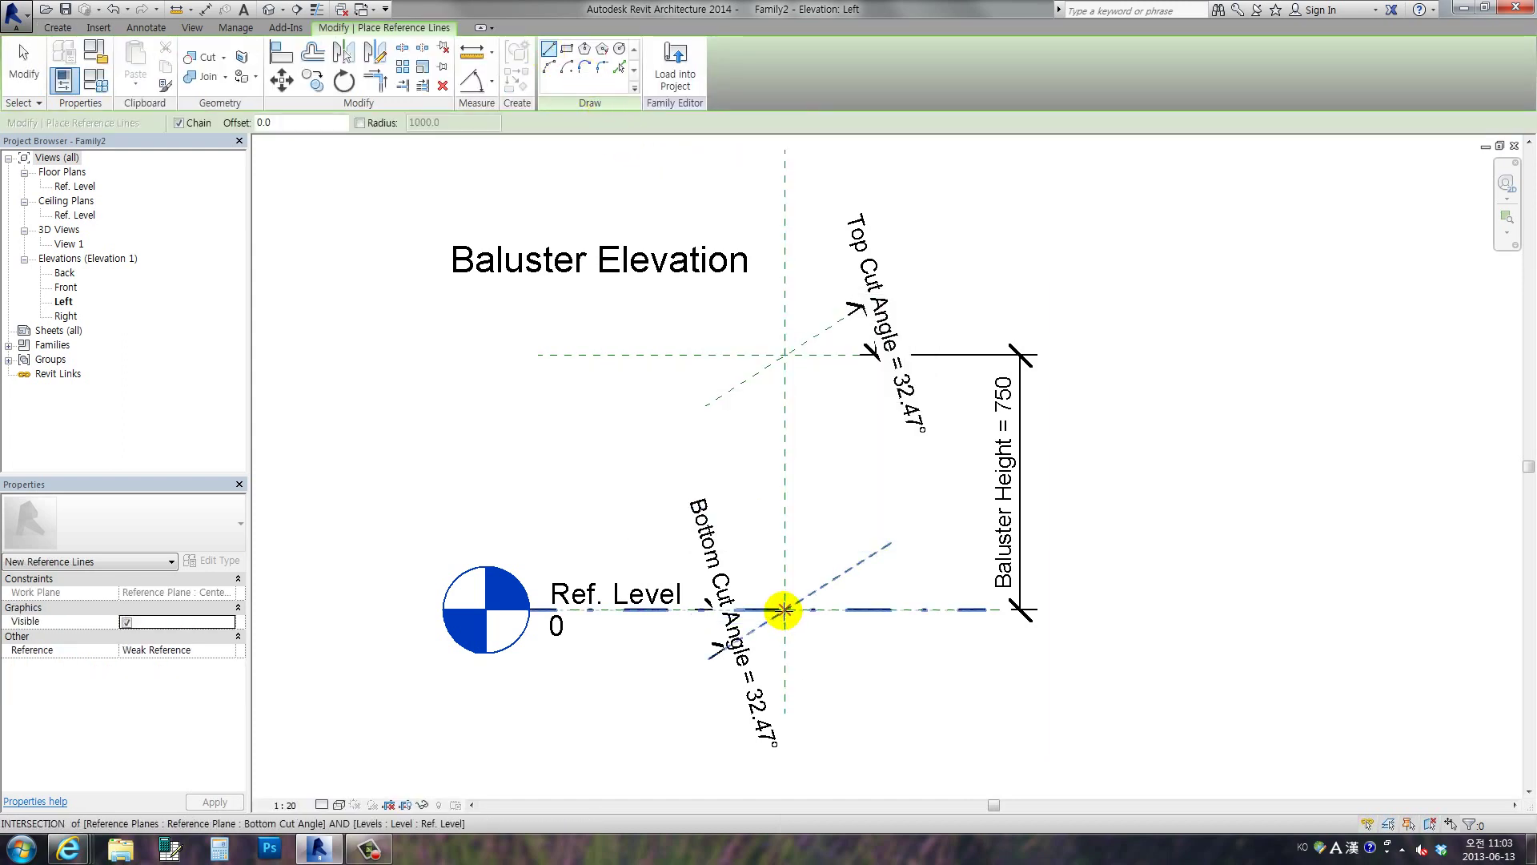
{"action": "left_click", "coordinate": [663, 420]}
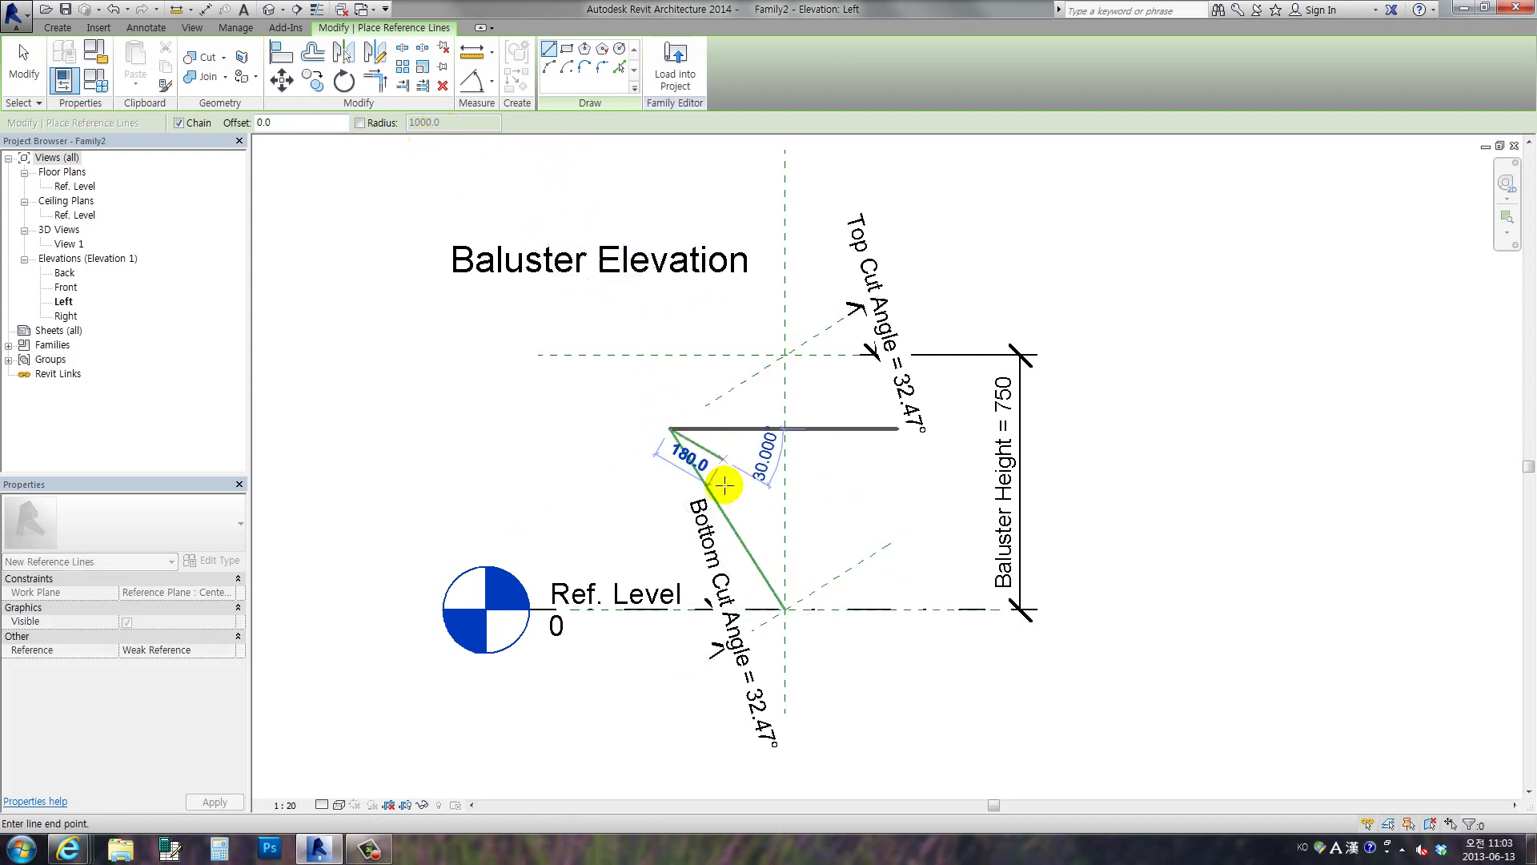
{"action": "left_click", "coordinate": [293, 62]}
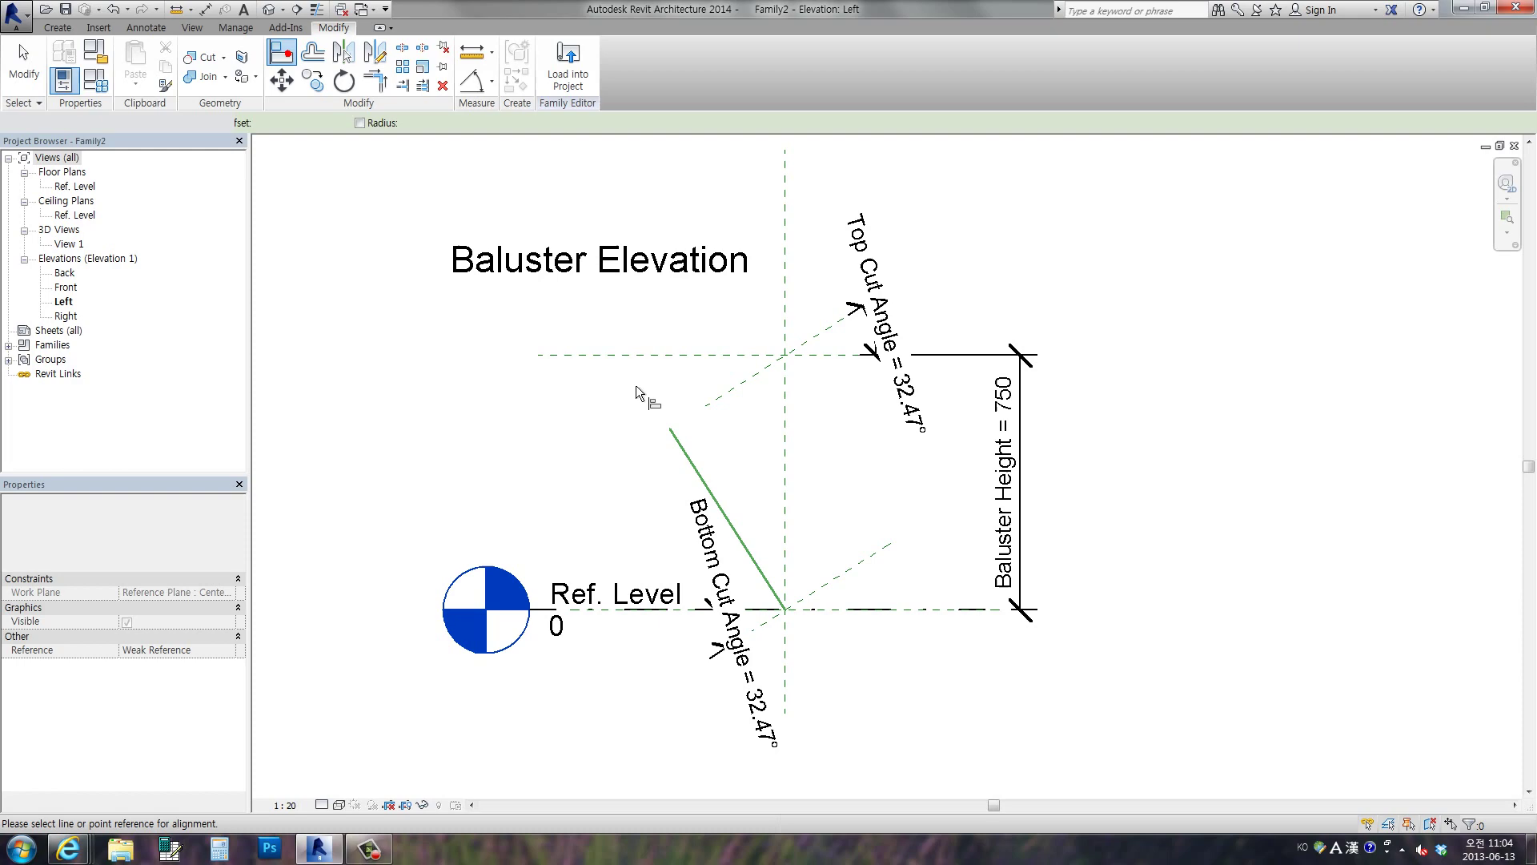
Align the reference line's bottom end to Ref. Level and lock it
{"action": "left_click", "coordinate": [712, 398]}
{"action": "left_click", "coordinate": [673, 432]}
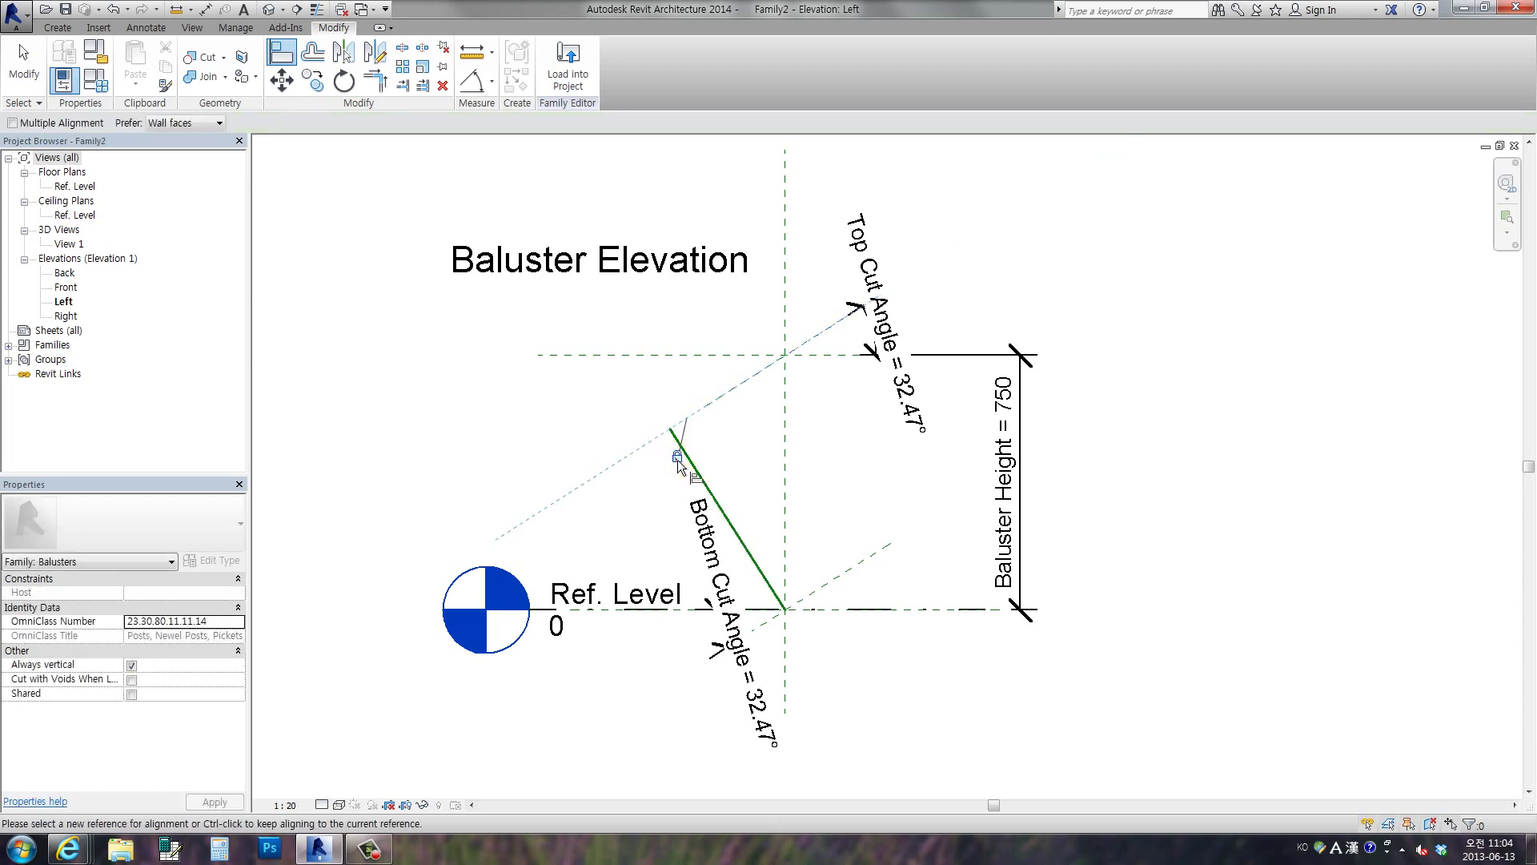
{"action": "scroll", "coordinate": [788, 613], "scroll_direction": "up", "scroll_amount": 2}
{"action": "scroll", "coordinate": [788, 613], "scroll_direction": "up", "scroll_amount": 2}
{"action": "scroll", "coordinate": [799, 469], "scroll_direction": "up", "scroll_amount": 1}
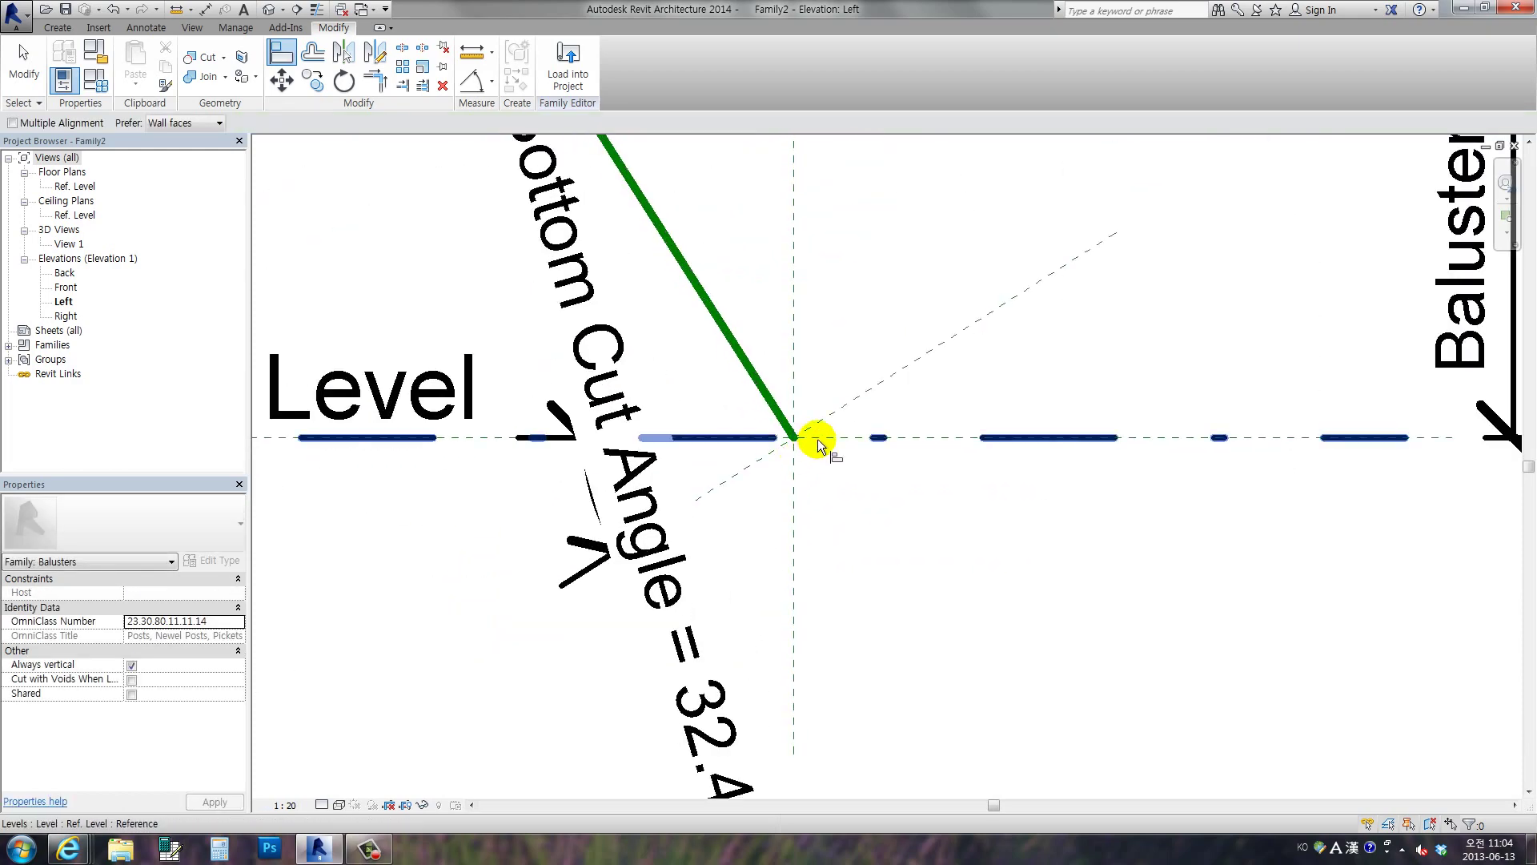
{"action": "left_click", "coordinate": [817, 439]}
{"action": "left_click", "coordinate": [796, 440]}
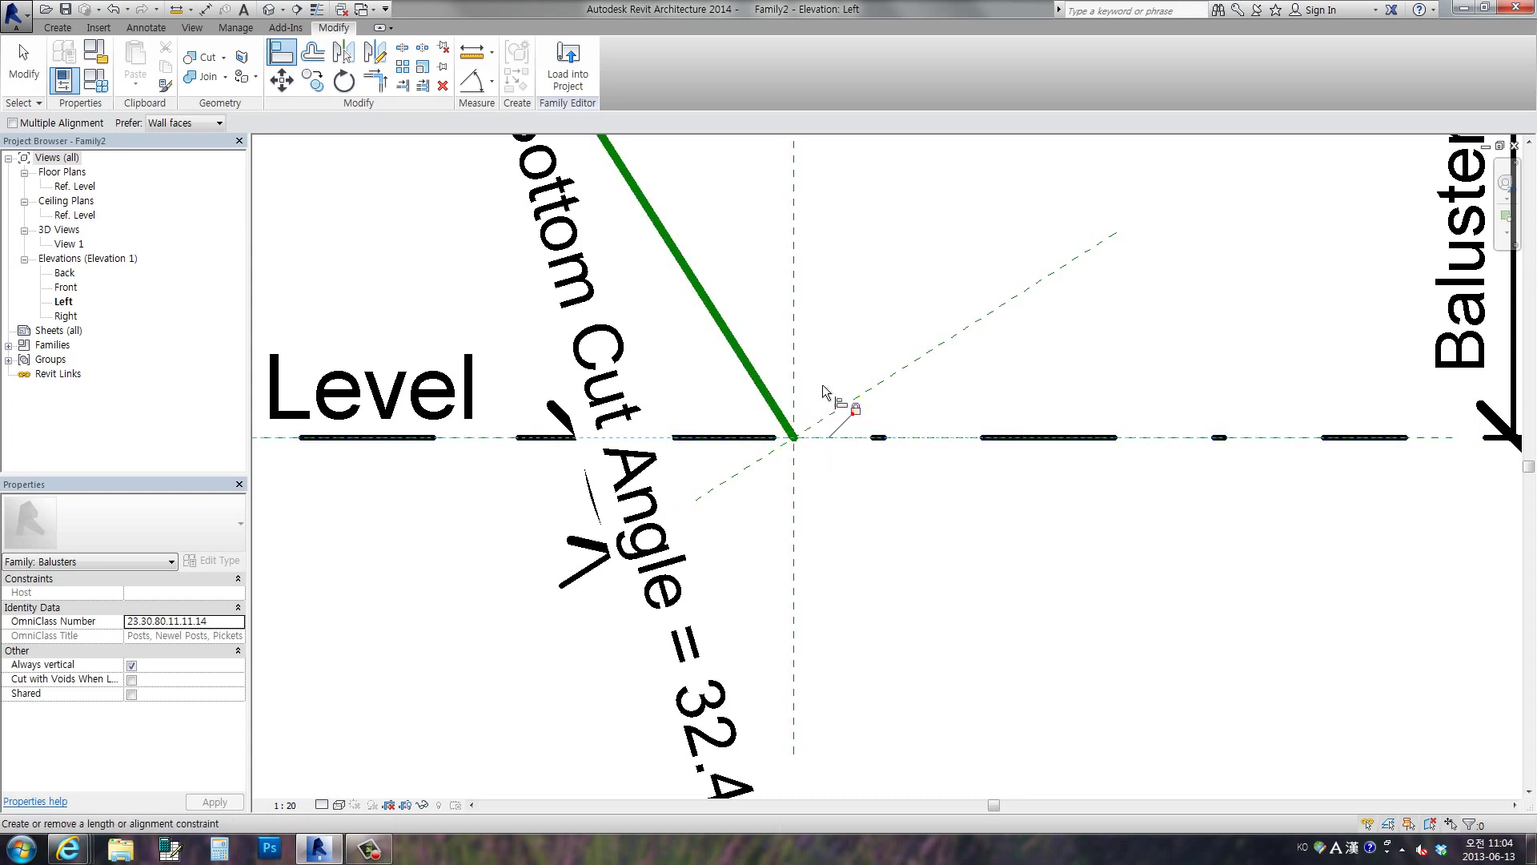
{"action": "left_click", "coordinate": [794, 368]}
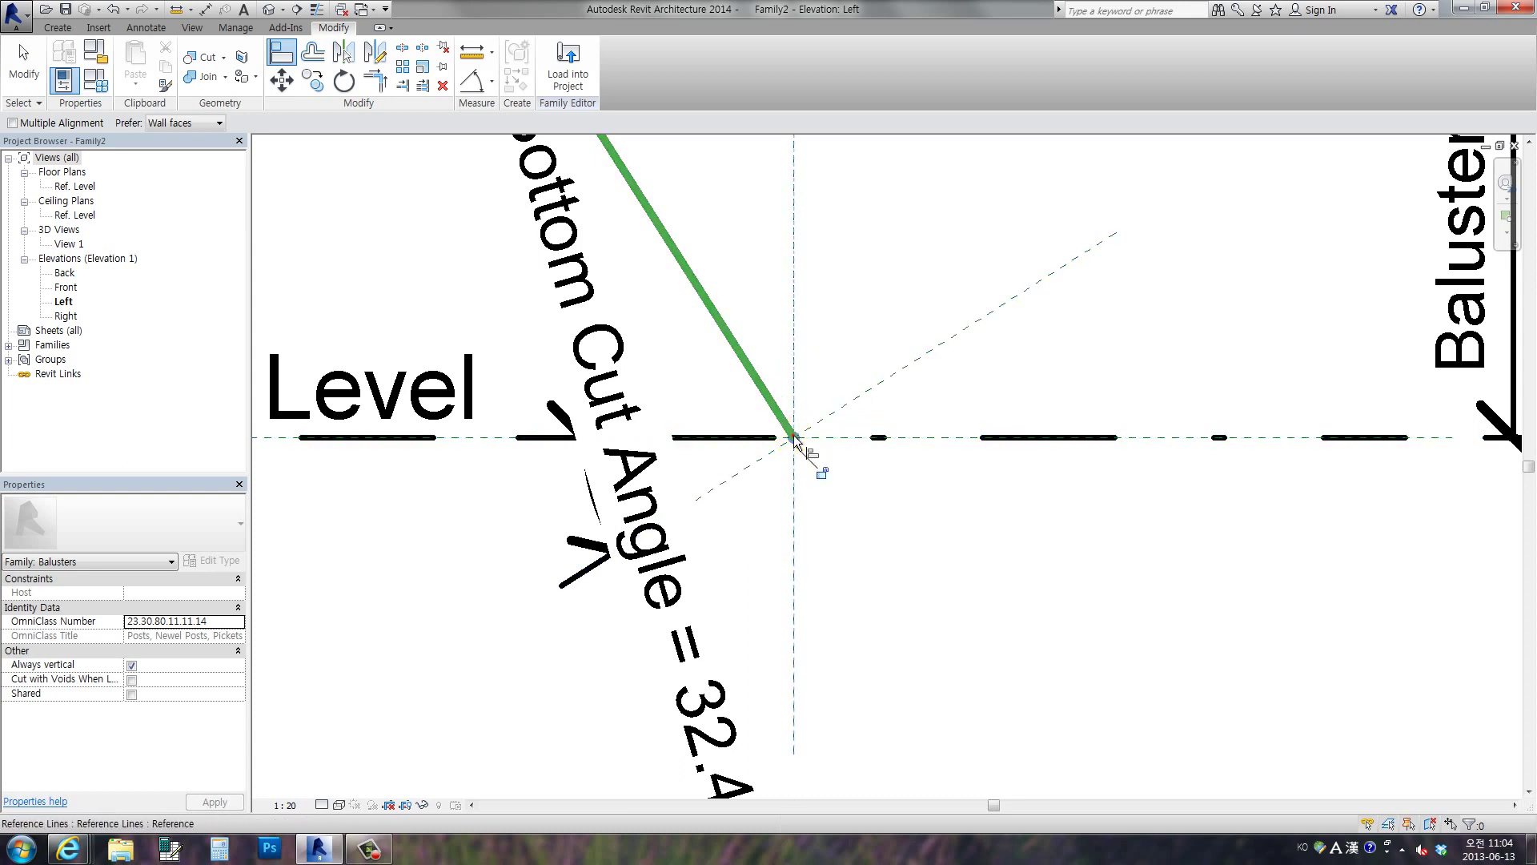
{"action": "left_click", "coordinate": [820, 473]}
{"action": "scroll", "coordinate": [817, 480], "scroll_direction": "down", "scroll_amount": 2}
{"action": "scroll", "coordinate": [817, 492], "scroll_direction": "down", "scroll_amount": 2}
{"action": "left_click", "coordinate": [474, 82]}
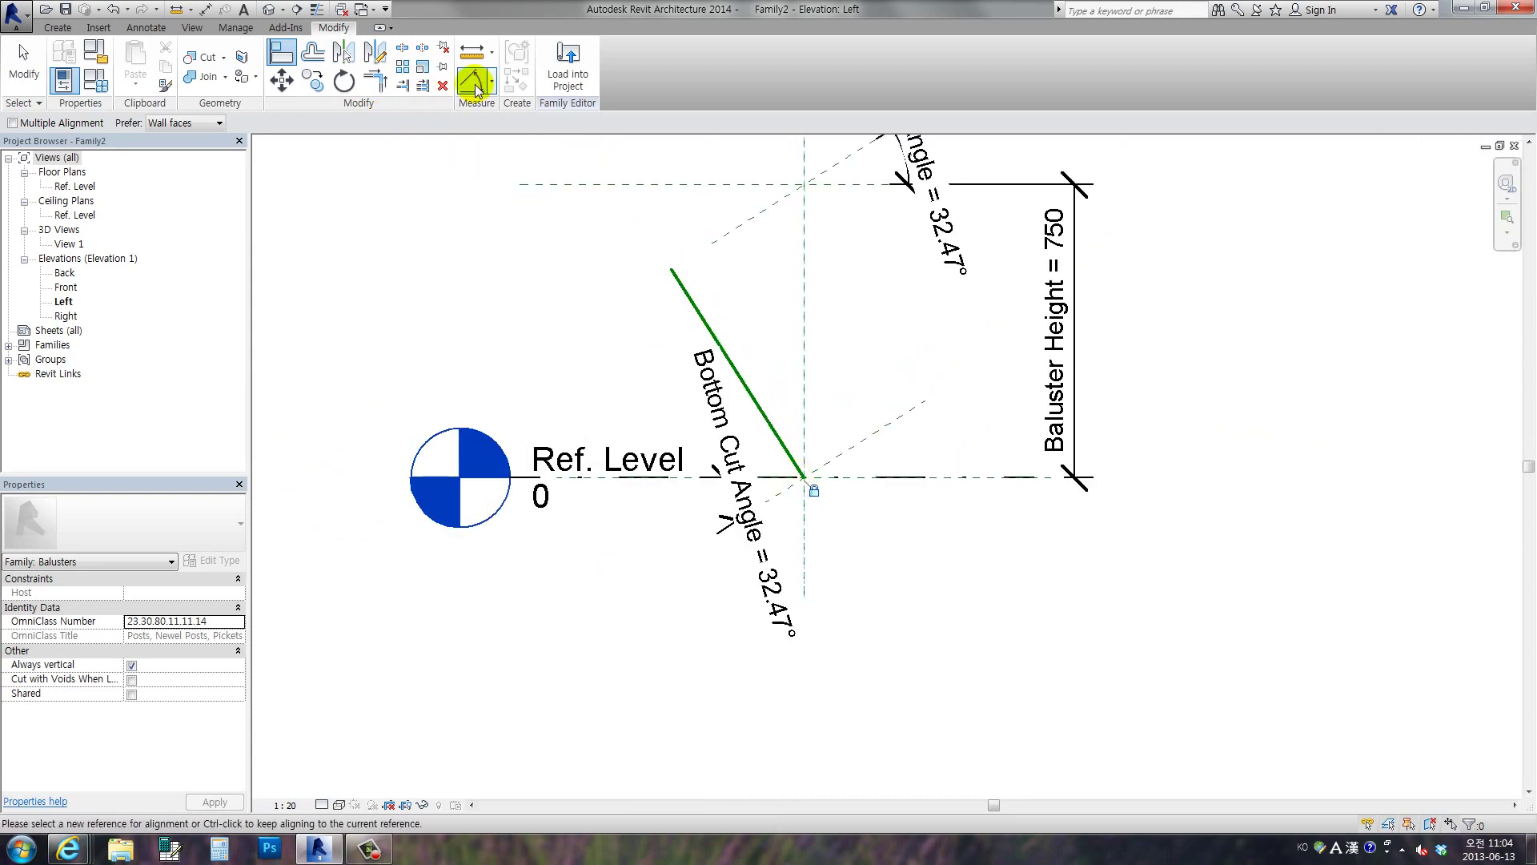
Dimension the angle between the tilted reference line and the vertical centre plane
{"action": "left_click", "coordinate": [700, 317]}
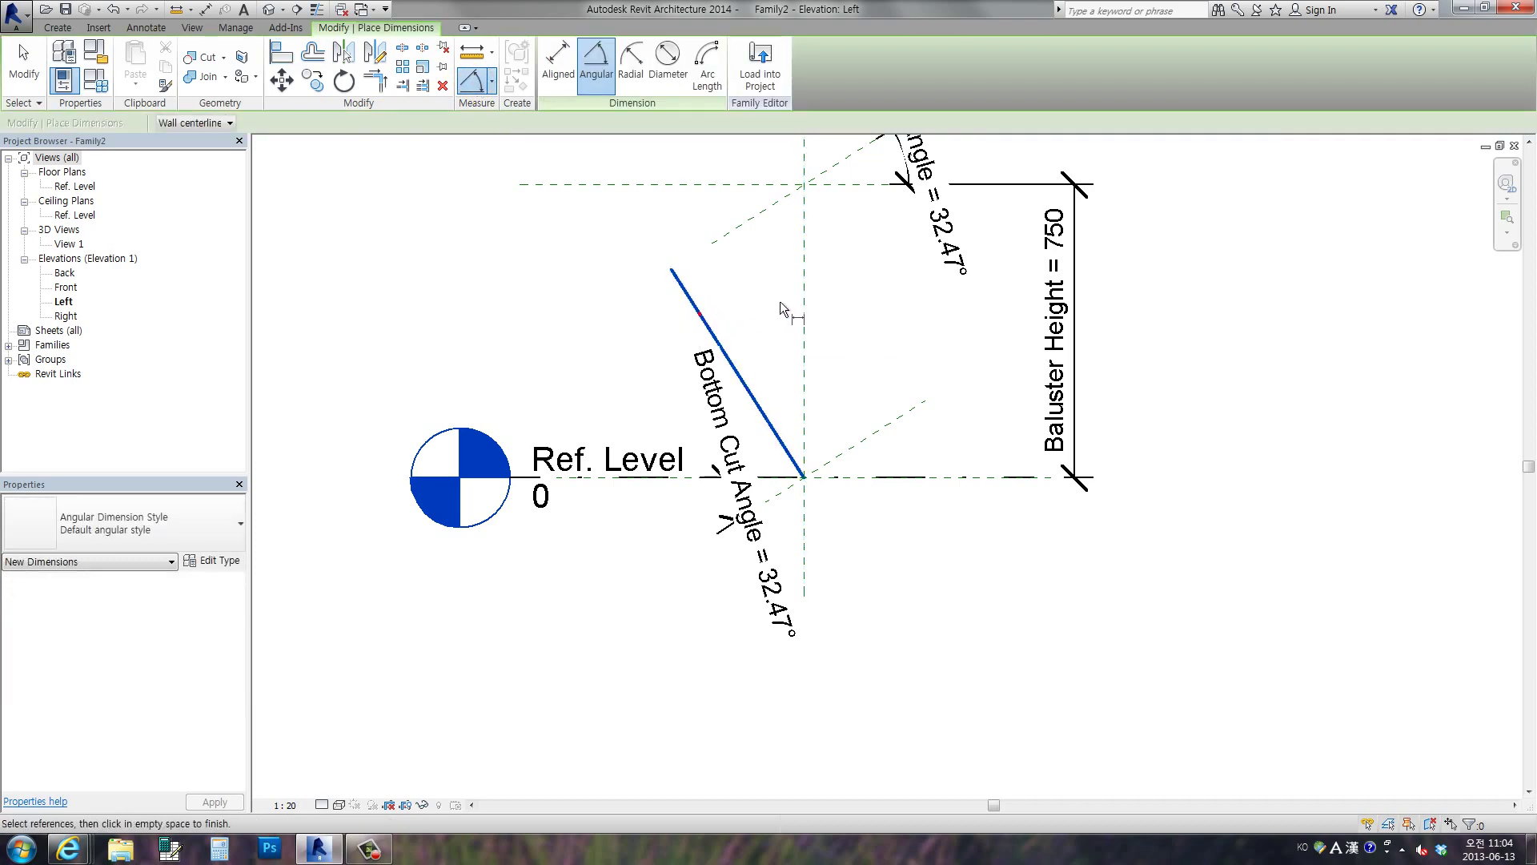
{"action": "left_click", "coordinate": [804, 299]}
{"action": "left_click", "coordinate": [647, 184]}
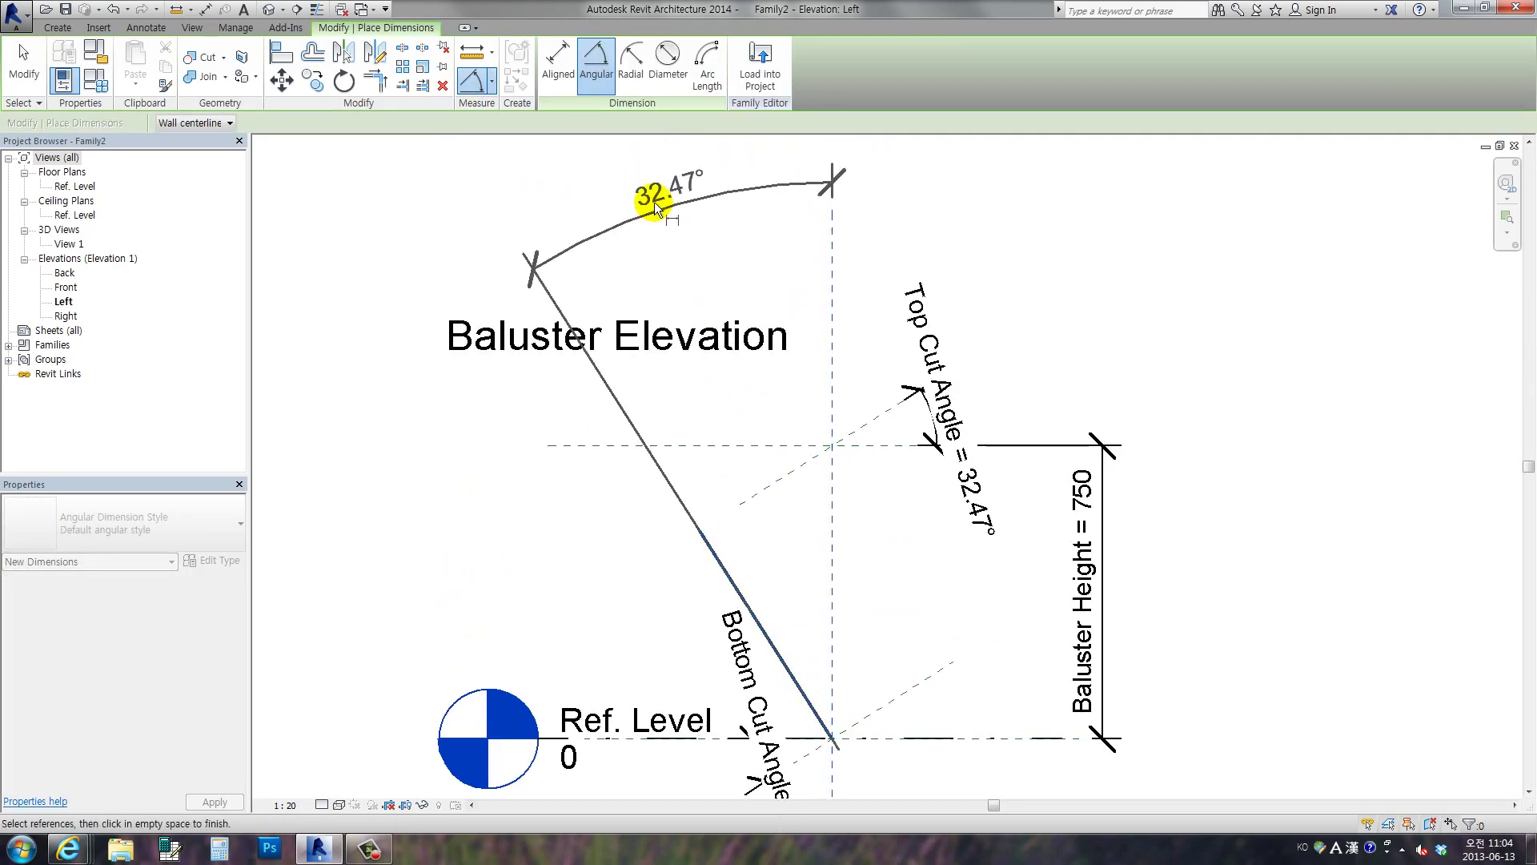
{"action": "key", "text": "Escape"}
Set the Slope Angle parameter to 30° and label the angle dimension with Slope Angle
{"action": "left_click", "coordinate": [109, 85]}
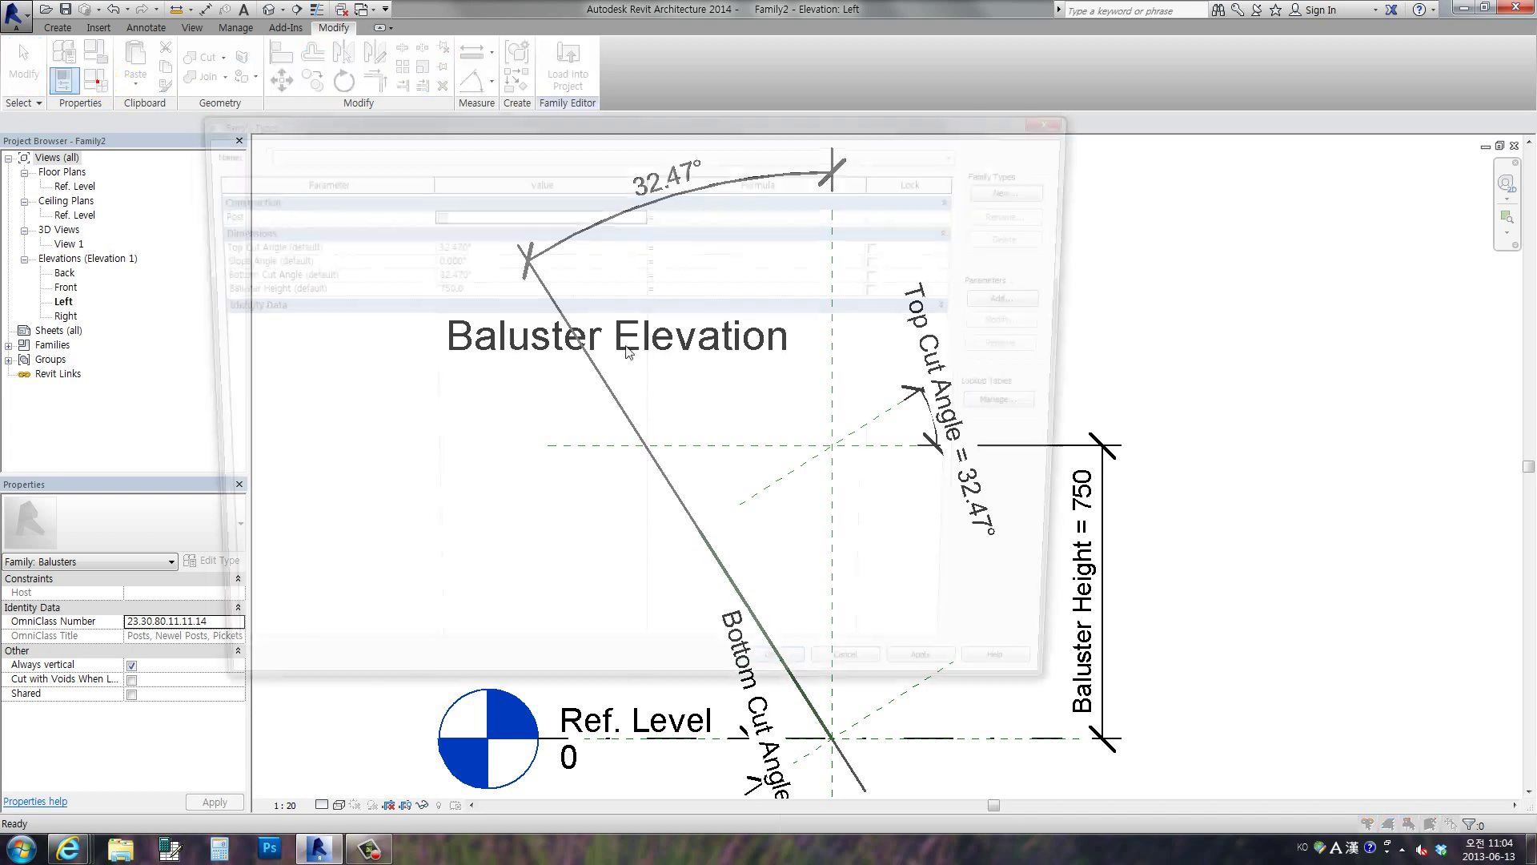
{"action": "left_click", "coordinate": [493, 260]}
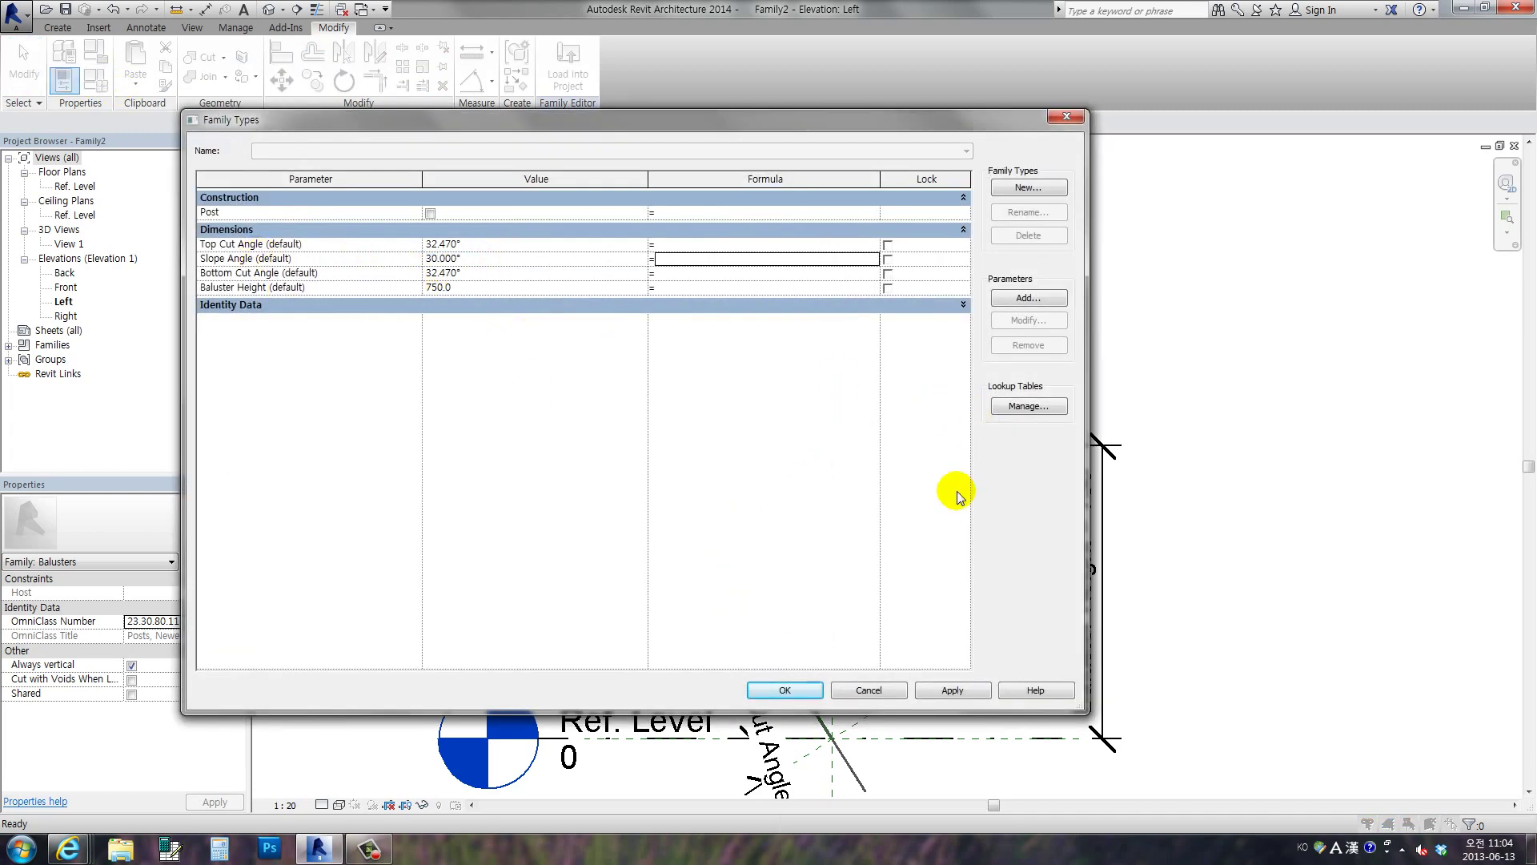
{"action": "left_click", "coordinate": [786, 691]}
{"action": "left_click", "coordinate": [655, 221]}
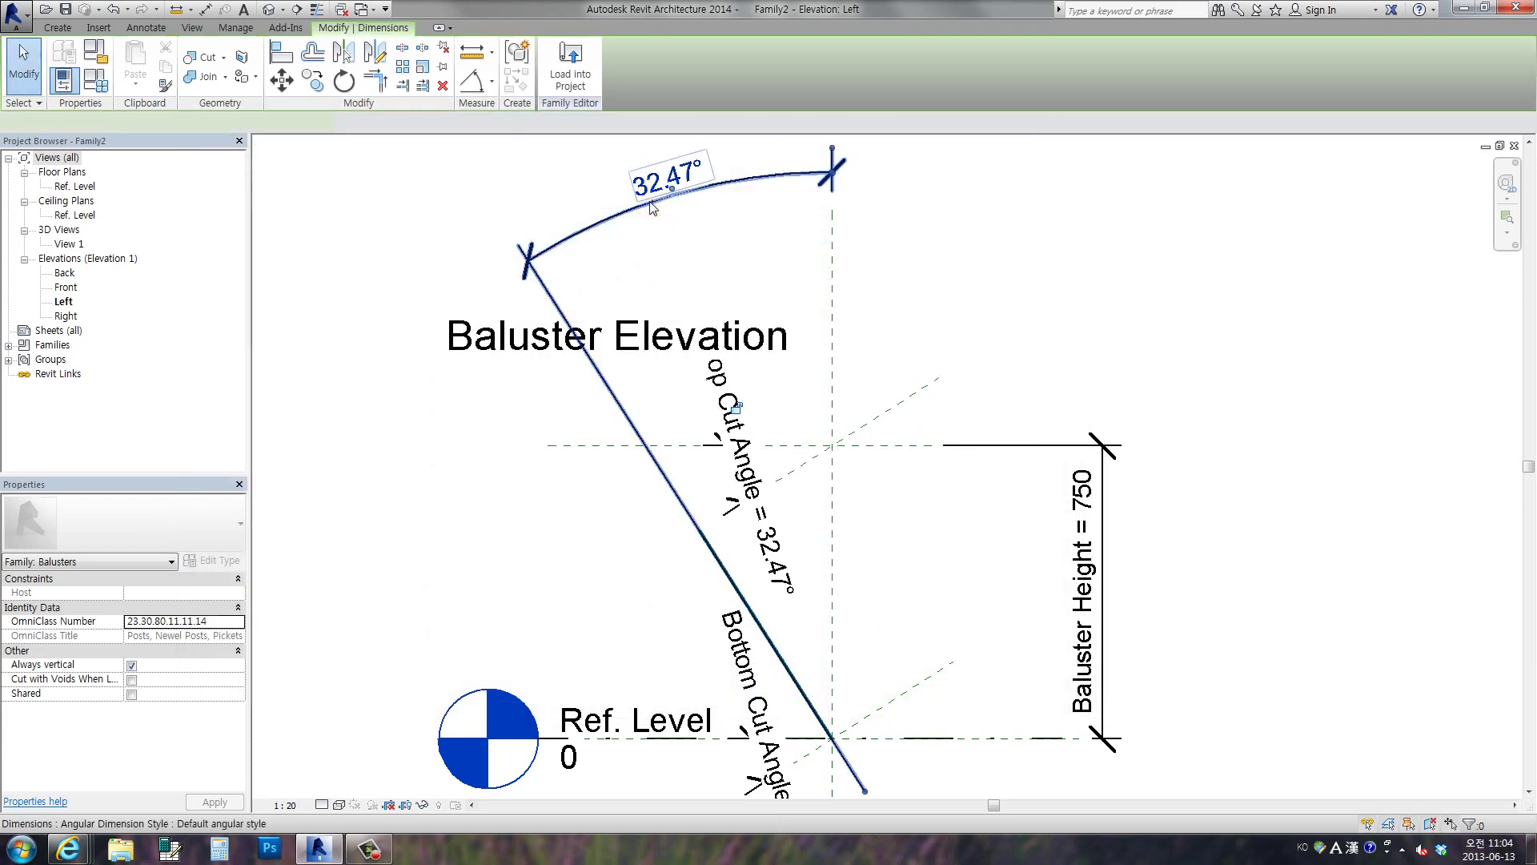
{"action": "left_click", "coordinate": [424, 122]}
{"action": "left_click", "coordinate": [395, 180]}
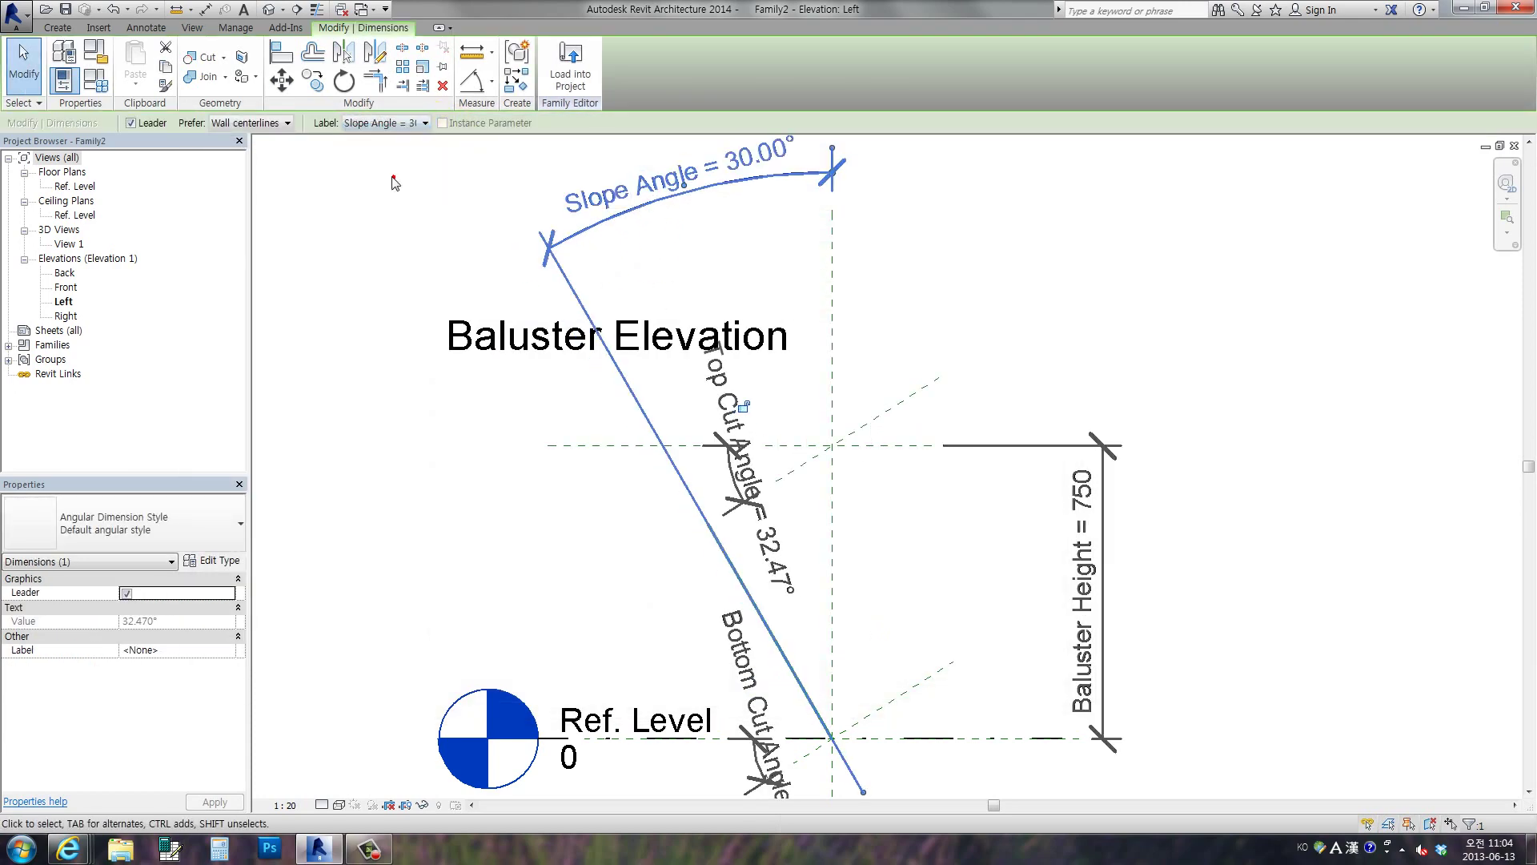
{"action": "left_click", "coordinate": [394, 305]}
{"action": "scroll", "coordinate": [394, 305], "scroll_direction": "down", "scroll_amount": 1}
{"action": "scroll", "coordinate": [650, 358], "scroll_direction": "down", "scroll_amount": 2}
{"action": "scroll", "coordinate": [650, 359], "scroll_direction": "up", "scroll_amount": 2}
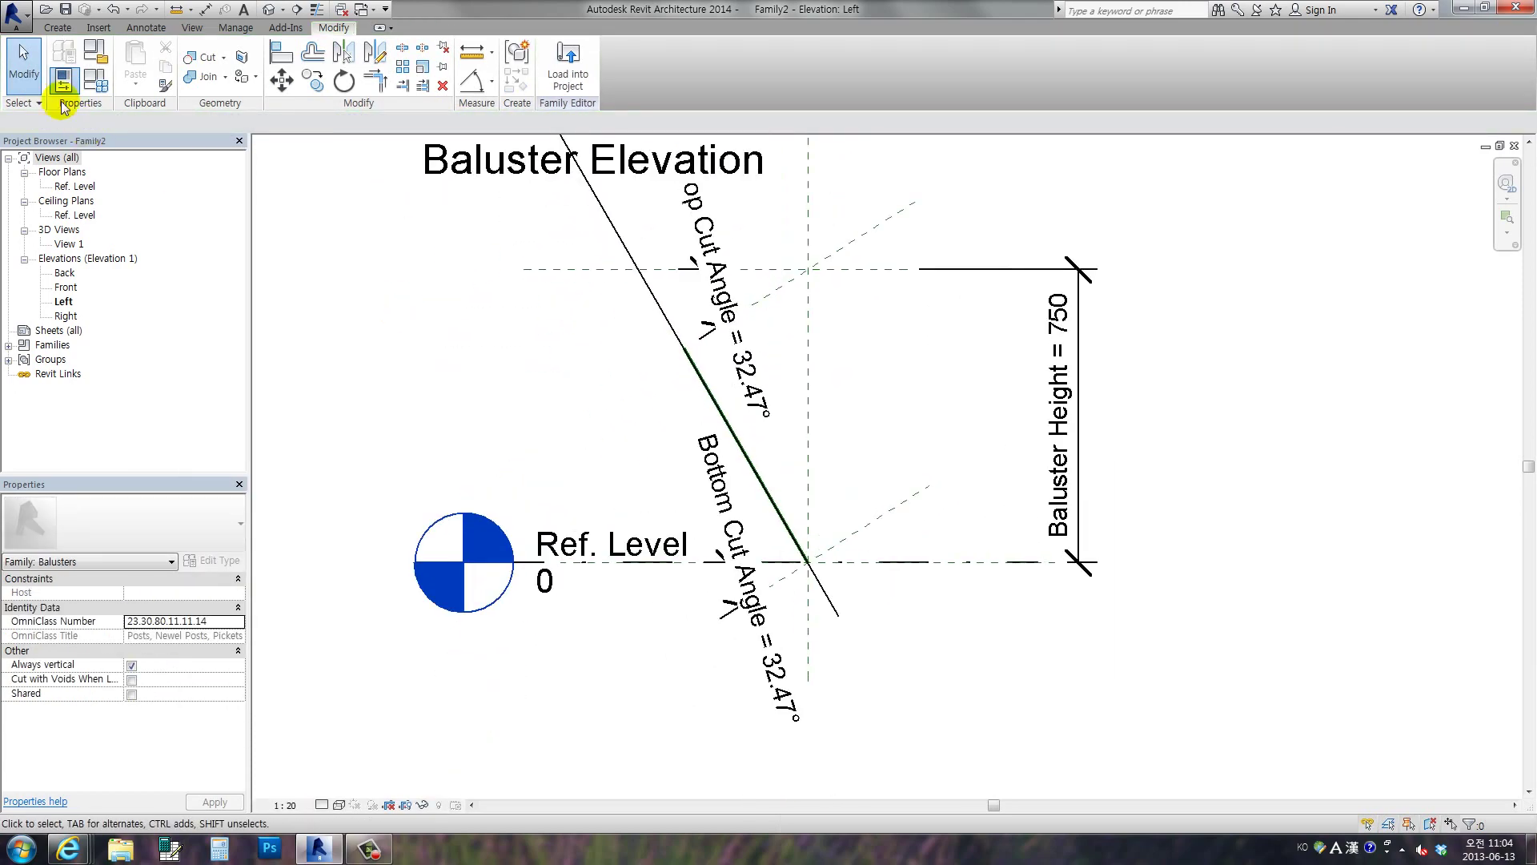
{"action": "left_click", "coordinate": [64, 29]}
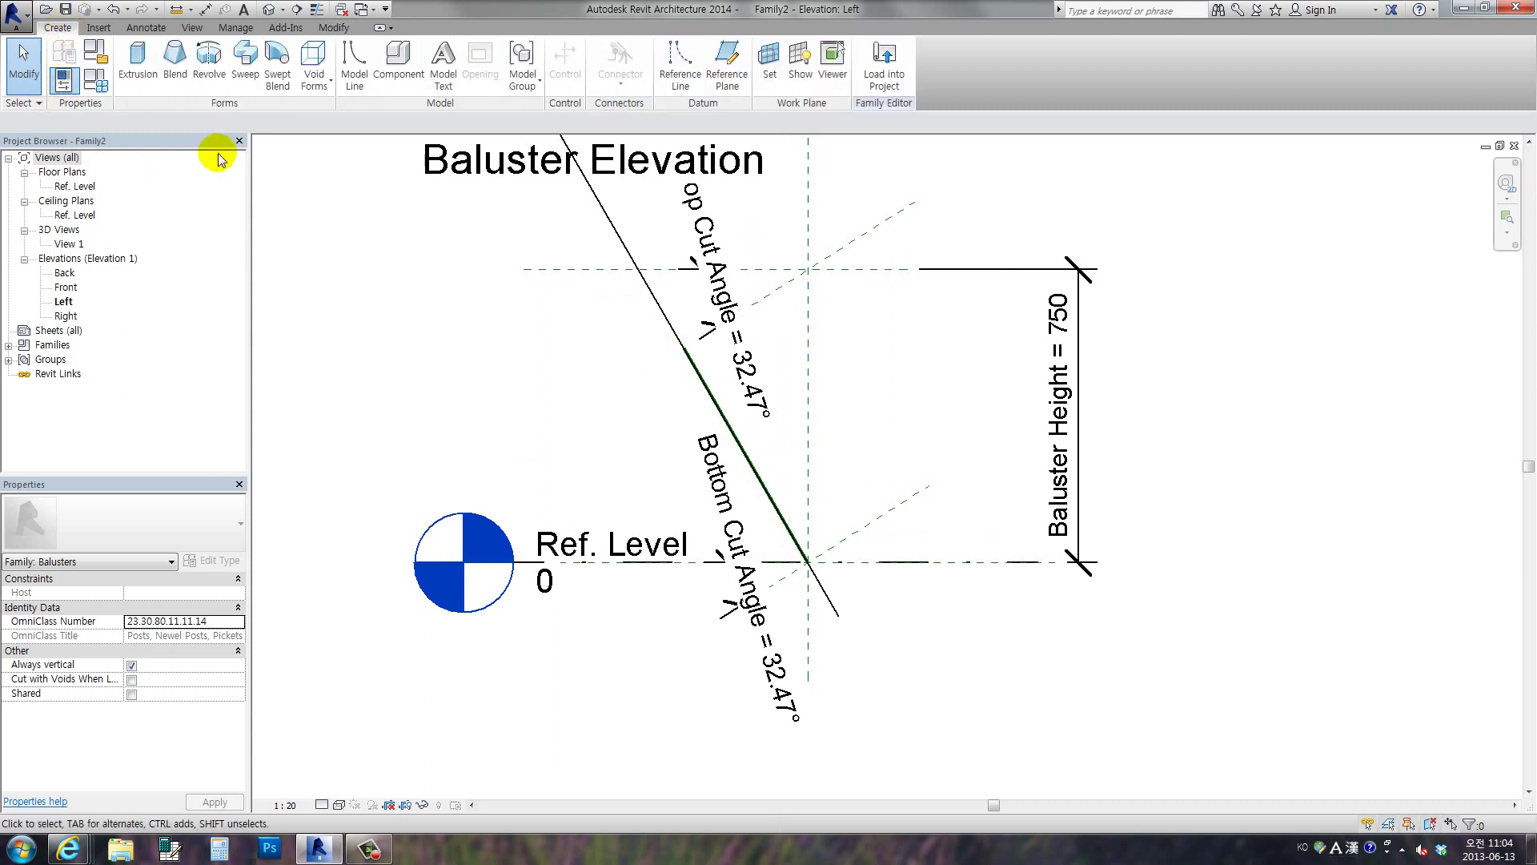
Start a sweep using the tilted reference line as its path
{"action": "middle_click_drag", "start_coordinate": [665, 213], "coordinate": [641, 256]}
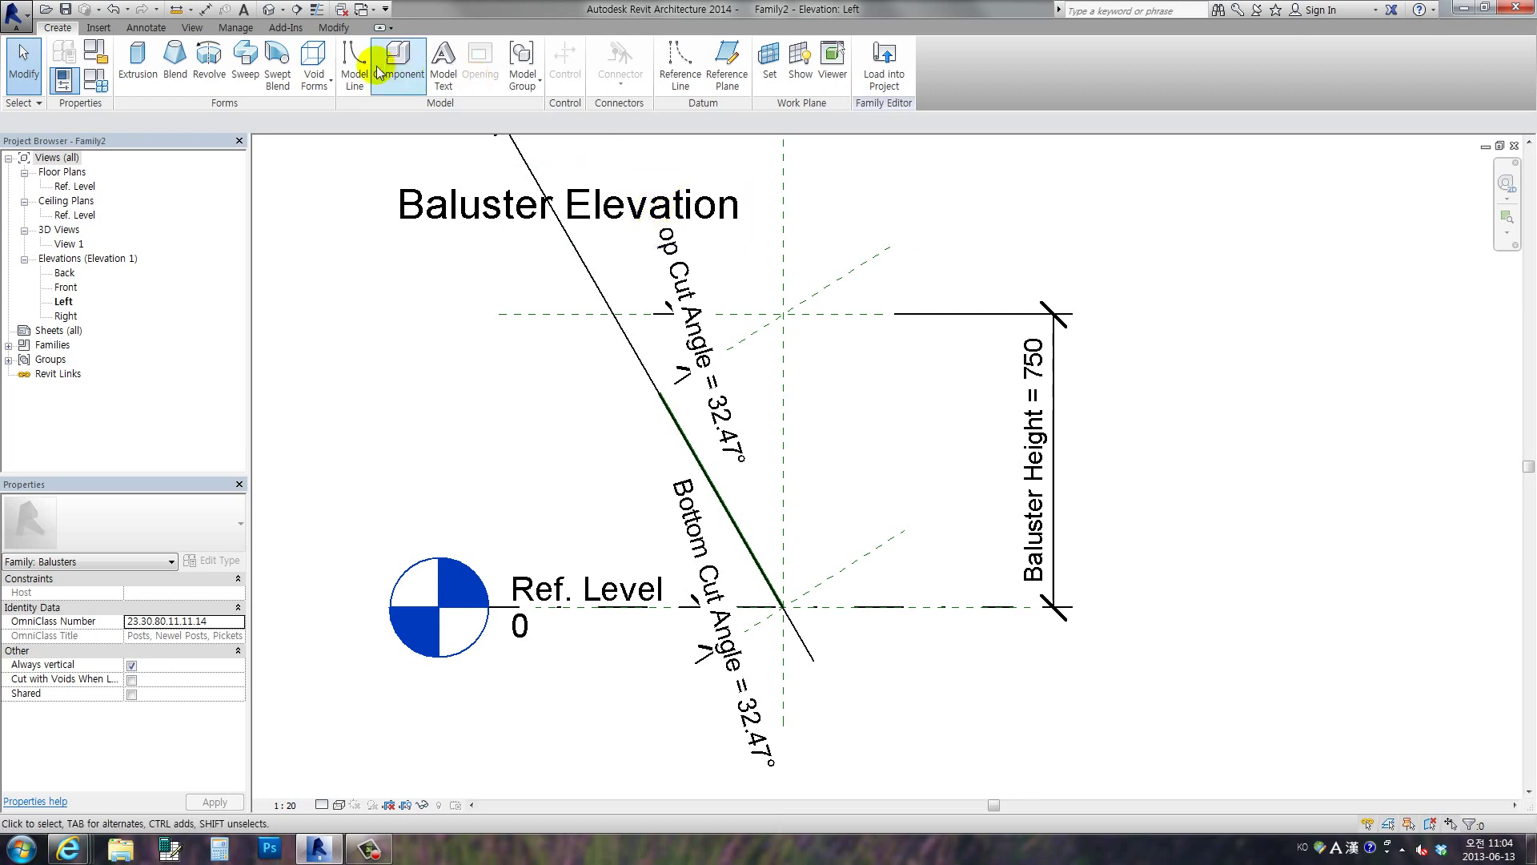
{"action": "left_click", "coordinate": [280, 82]}
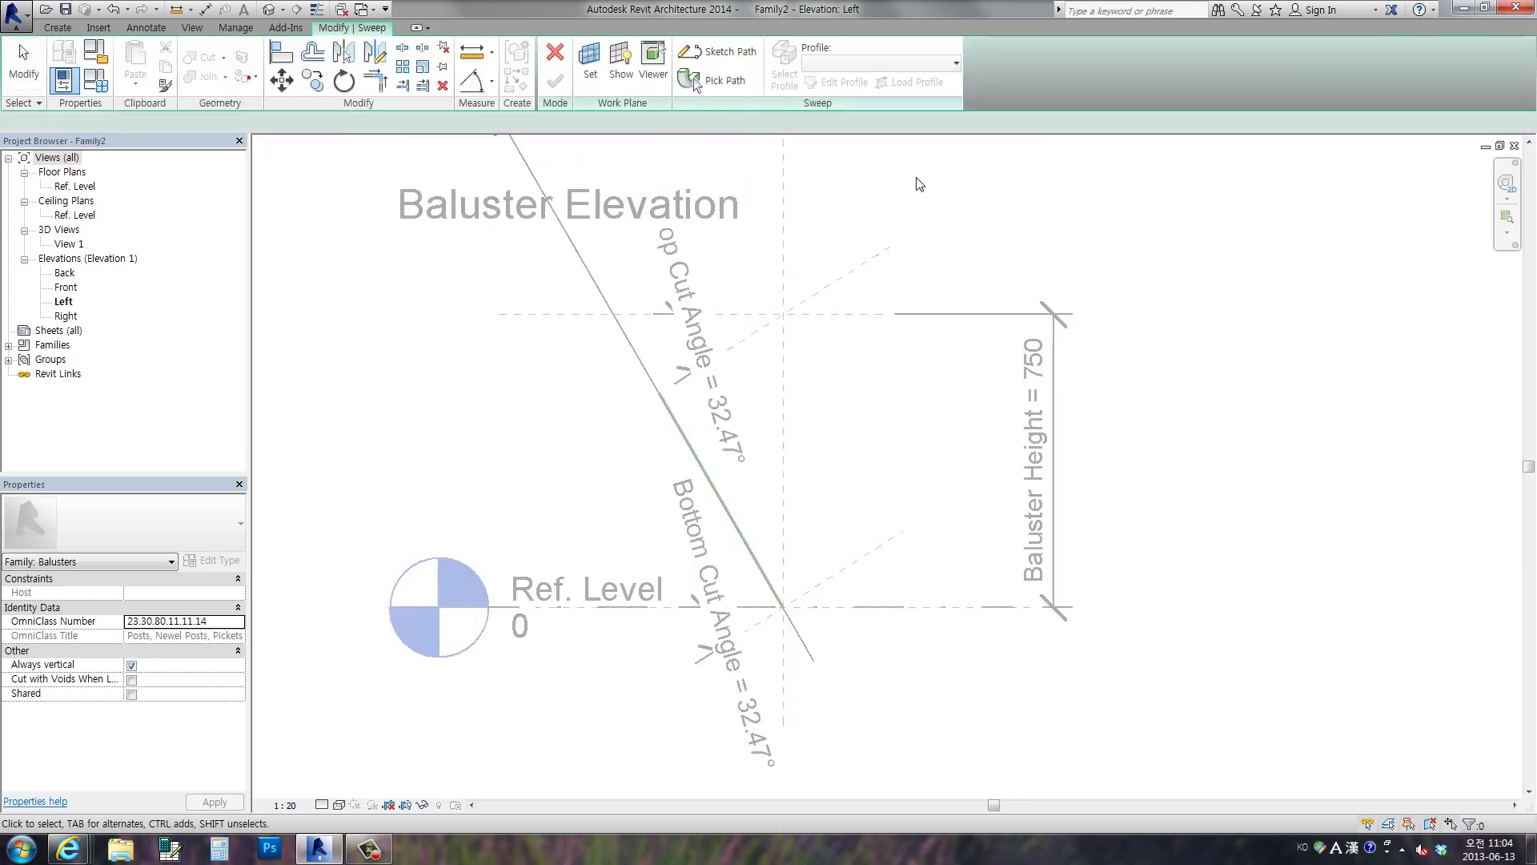
{"action": "left_click", "coordinate": [705, 82]}
{"action": "left_click", "coordinate": [663, 410]}
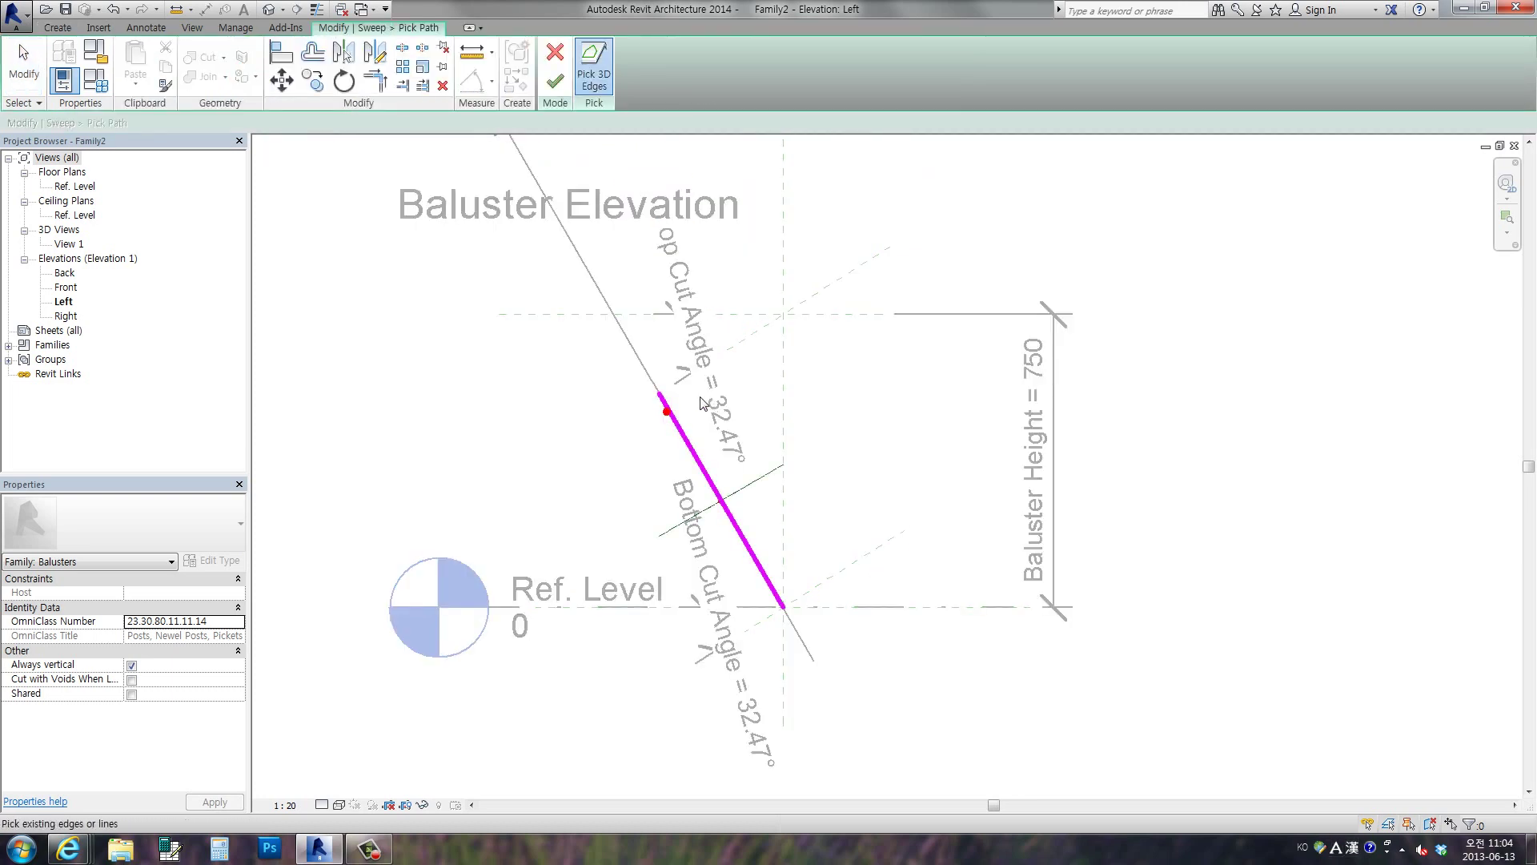
{"action": "left_click", "coordinate": [555, 80]}
Sketch a radius-20 circle profile at the path midpoint and finish the round sweep
{"action": "left_click", "coordinate": [812, 86]}
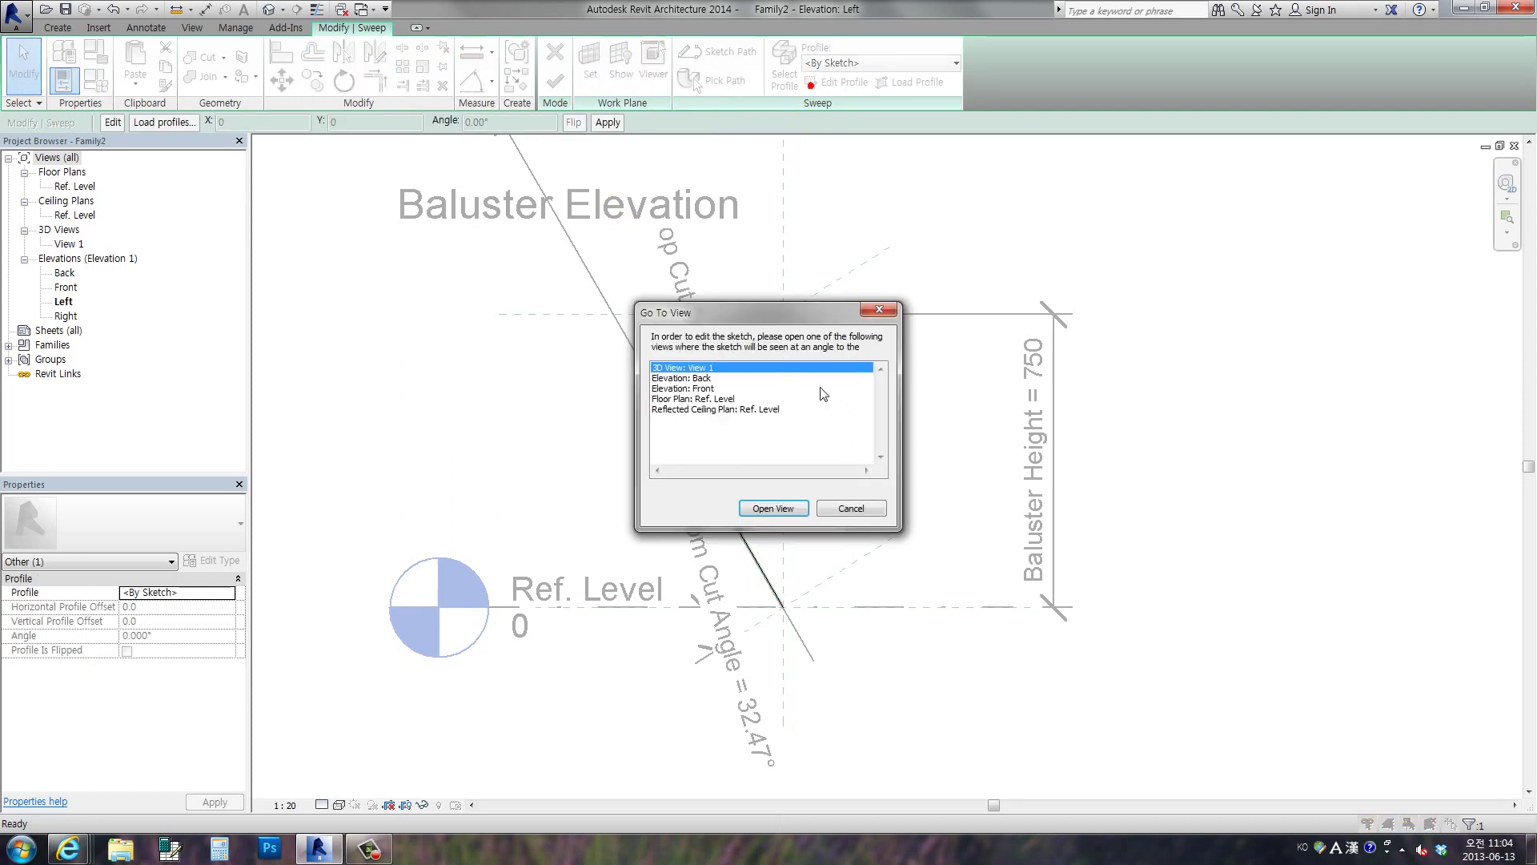
{"action": "left_click", "coordinate": [784, 516]}
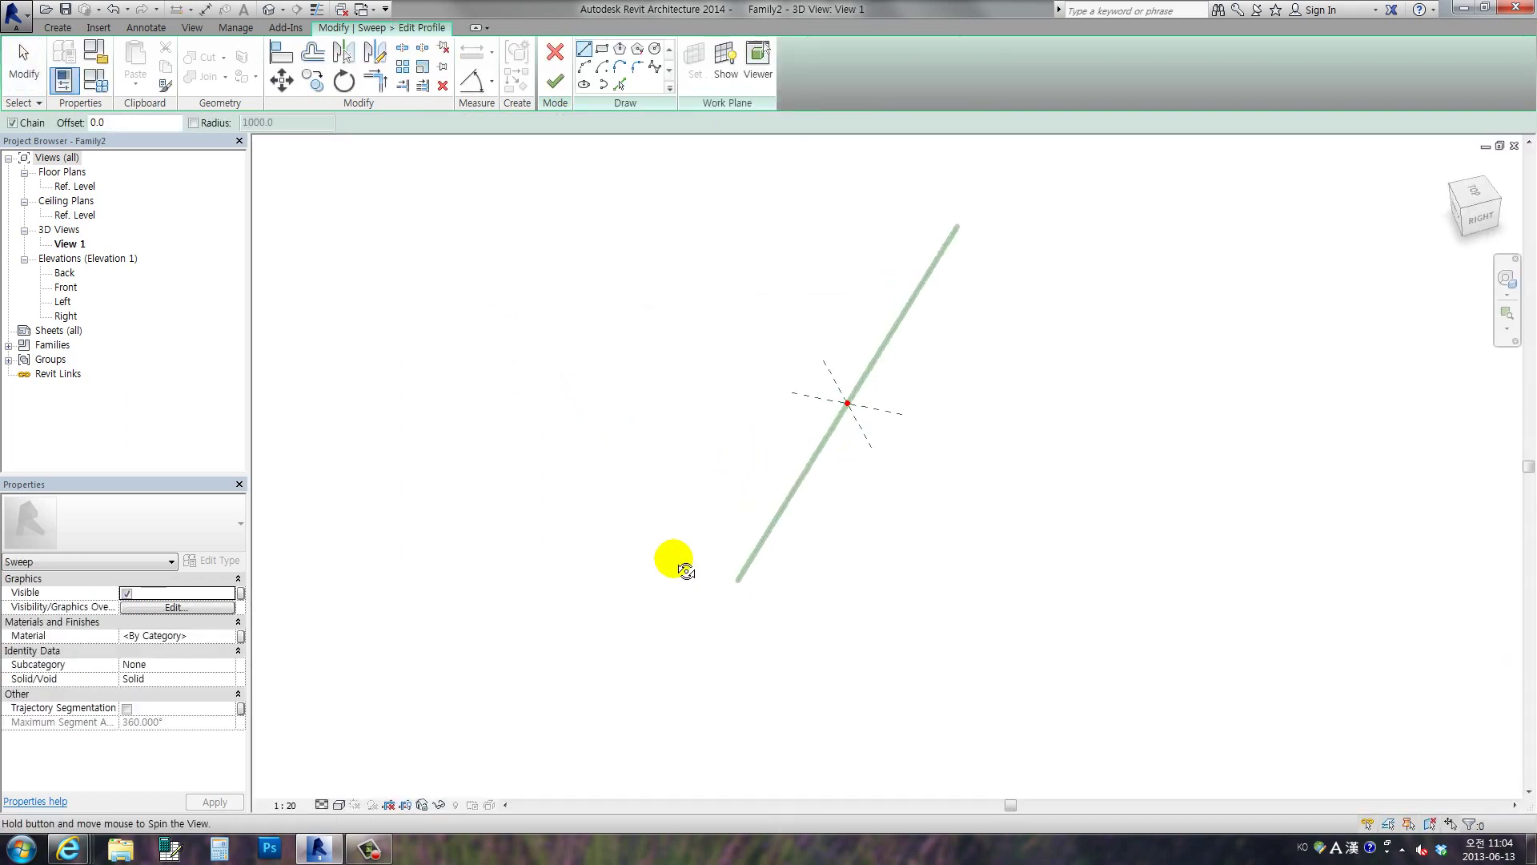
{"action": "left_click", "coordinate": [651, 50]}
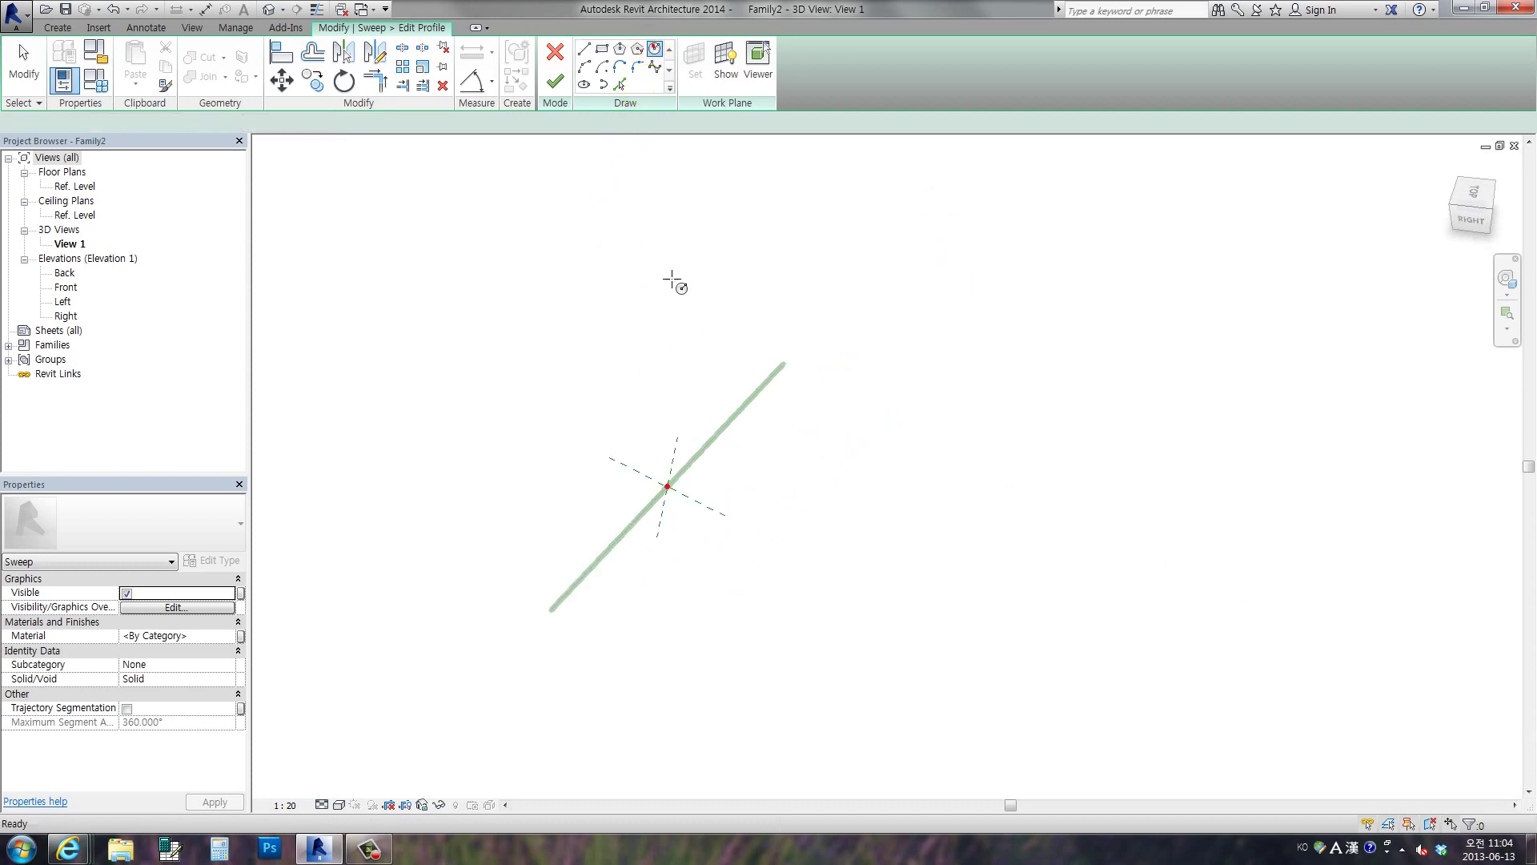
{"action": "left_click", "coordinate": [667, 486]}
{"action": "scroll", "coordinate": [673, 496], "scroll_direction": "up", "scroll_amount": 2}
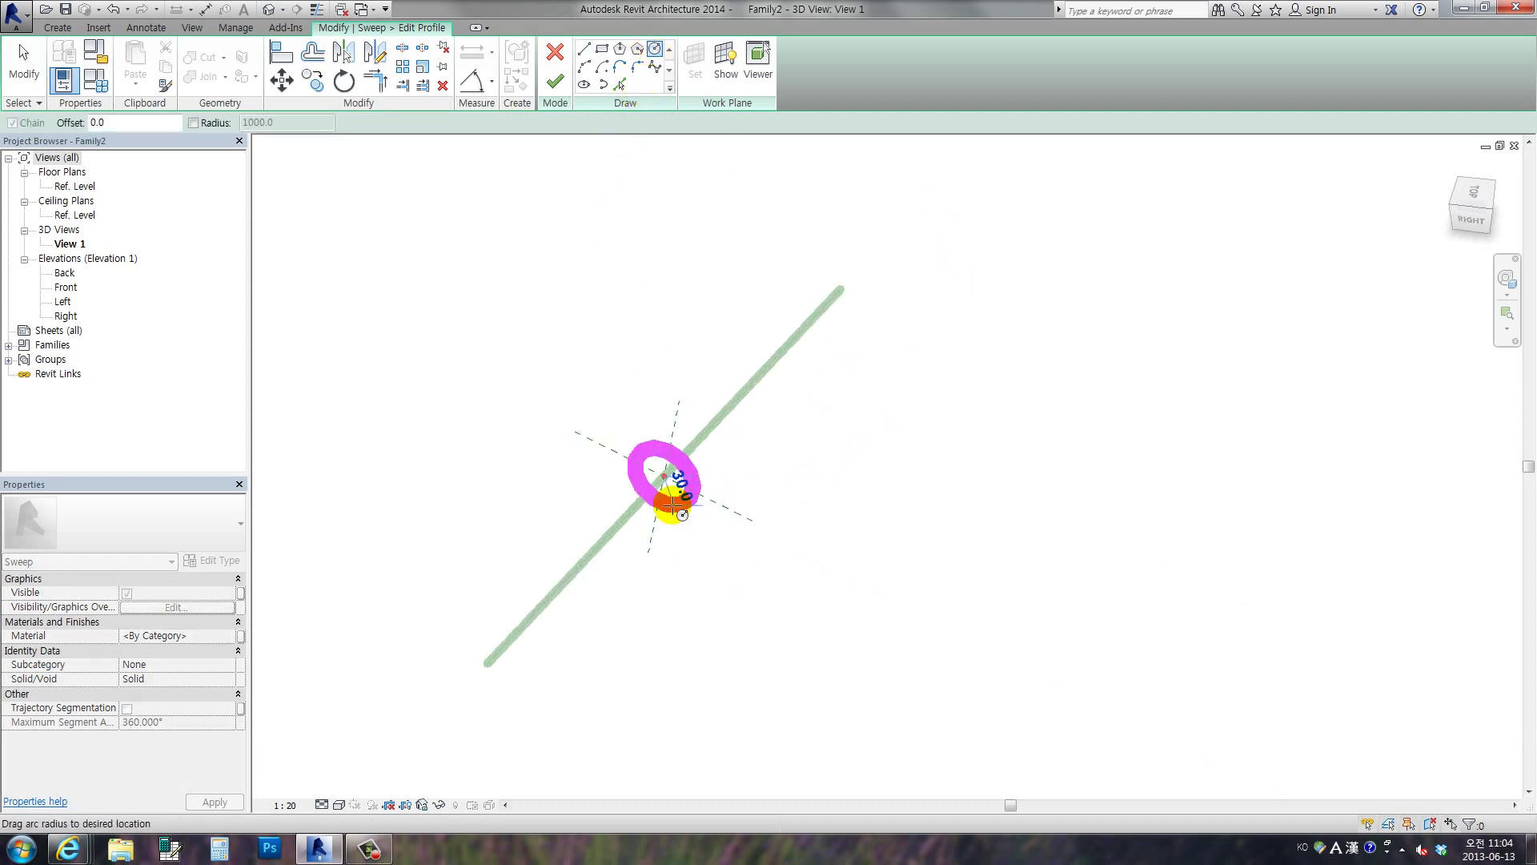
{"action": "left_click", "coordinate": [672, 497]}
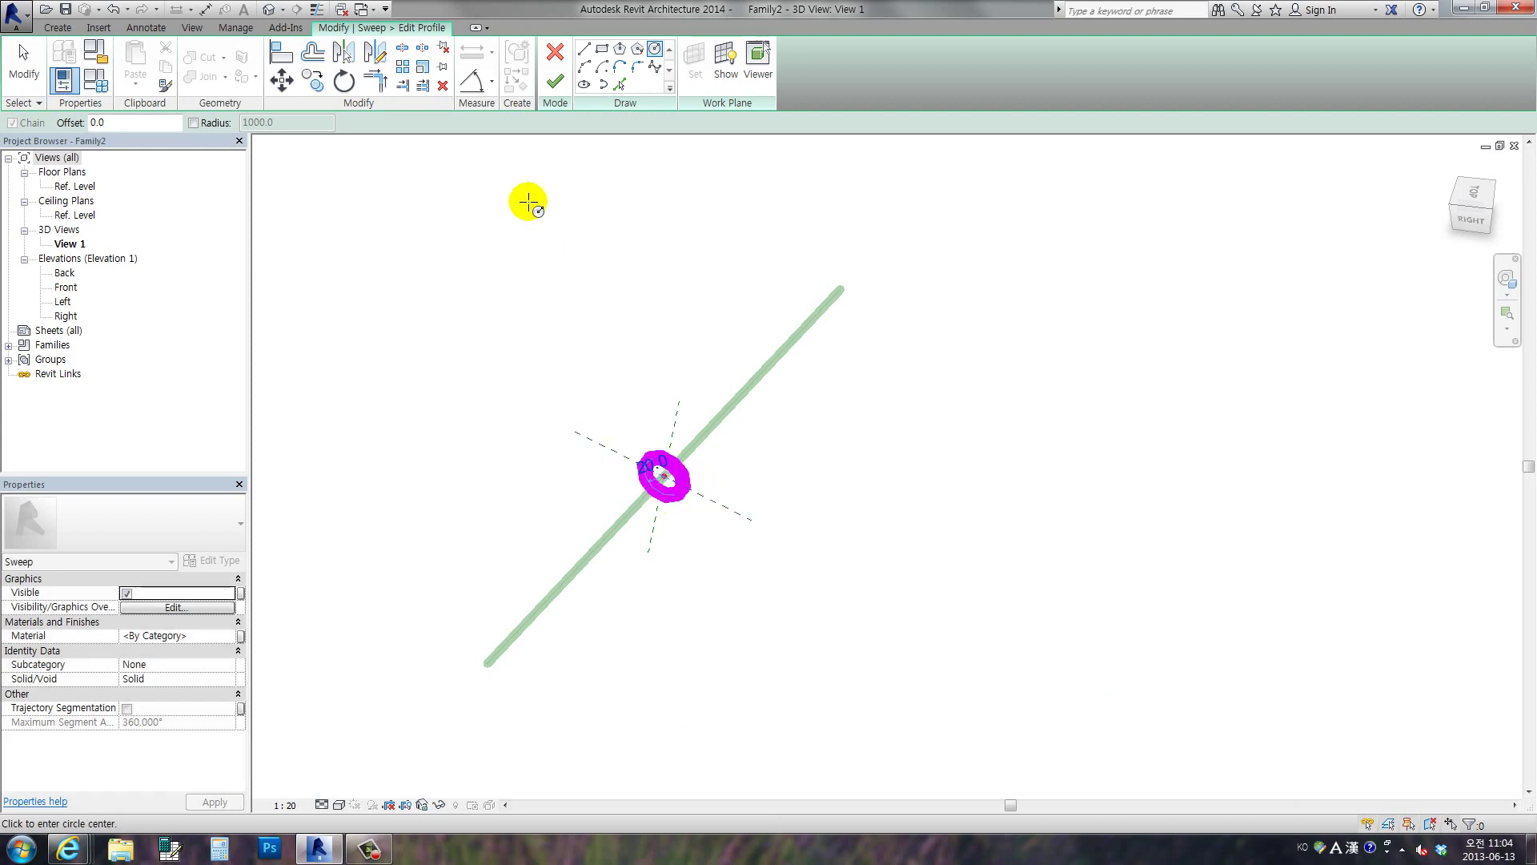
{"action": "left_click", "coordinate": [555, 81]}
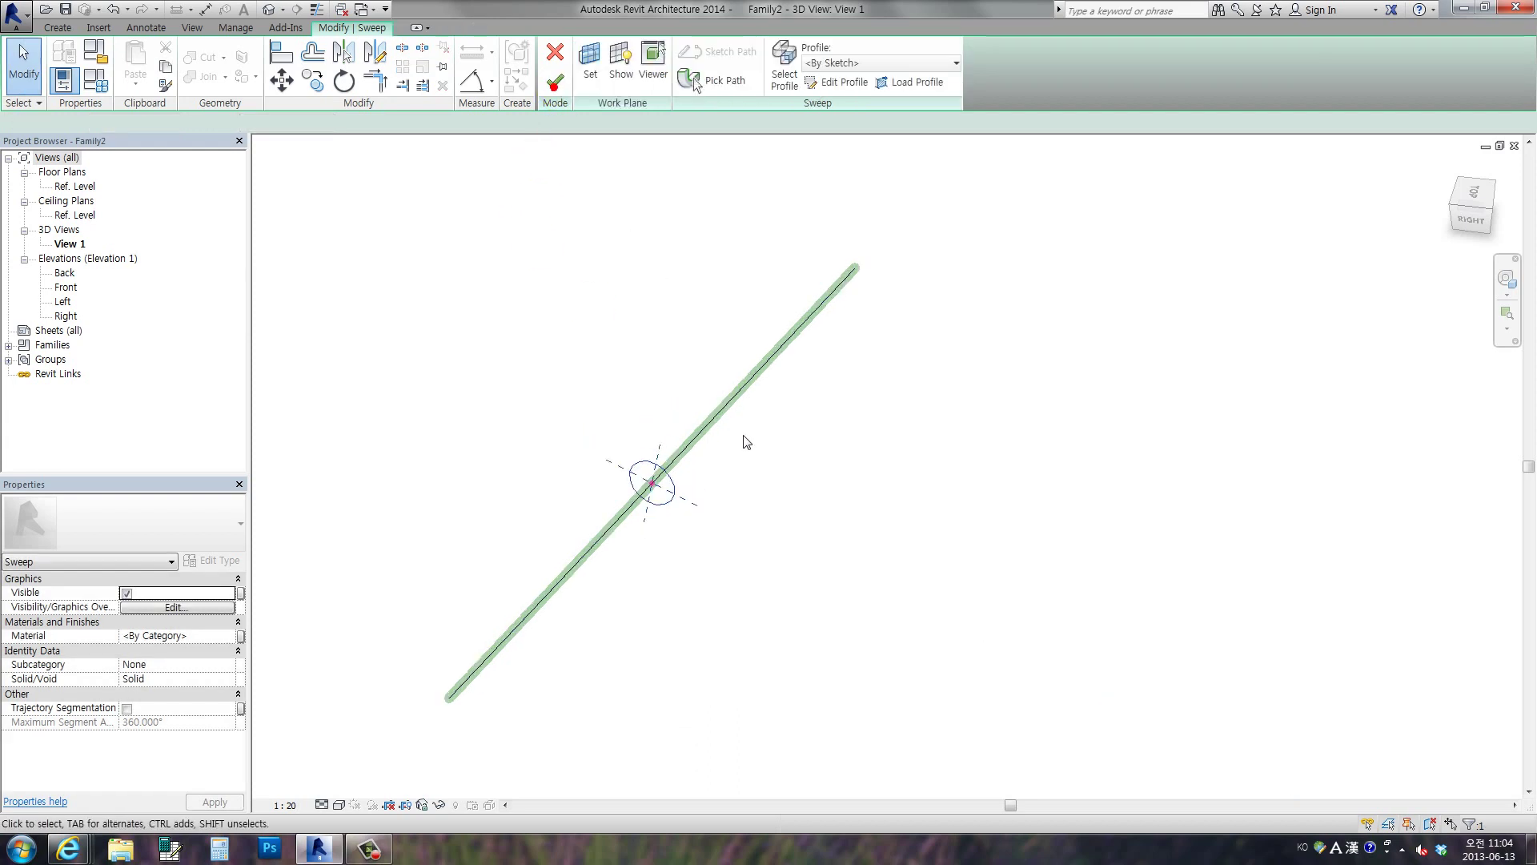
{"action": "left_click", "coordinate": [555, 81]}
{"action": "mouse_move", "coordinate": [676, 453]}
{"action": "middle_mouse_down", "text": "shift"}
{"action": "mouse_move", "coordinate": [1099, 463]}
{"action": "mouse_move", "coordinate": [761, 536]}
{"action": "middle_mouse_up", "text": "shift"}
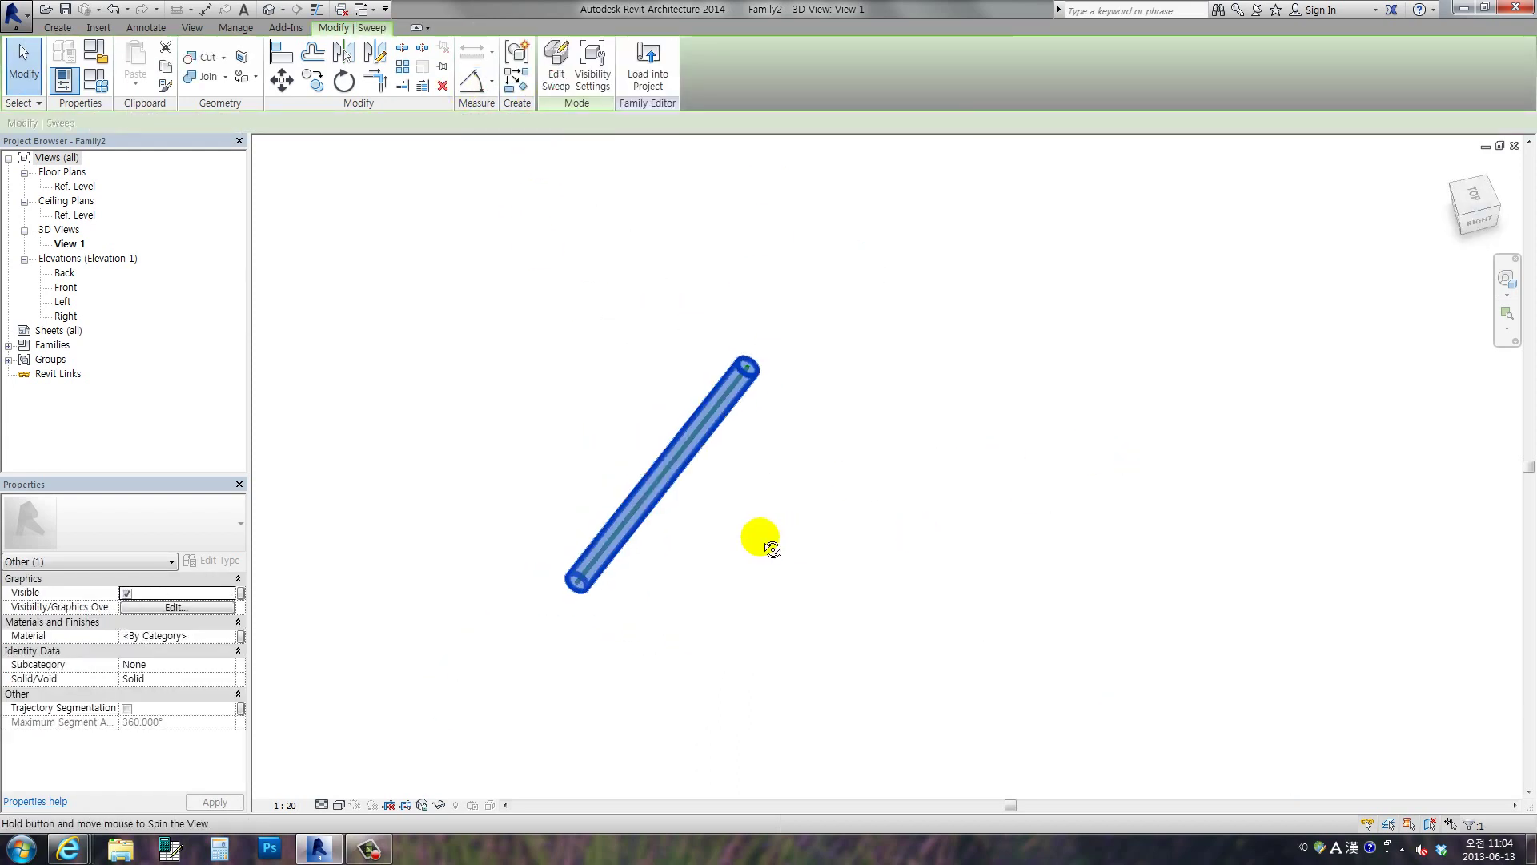
{"action": "left_click", "coordinate": [470, 401]}
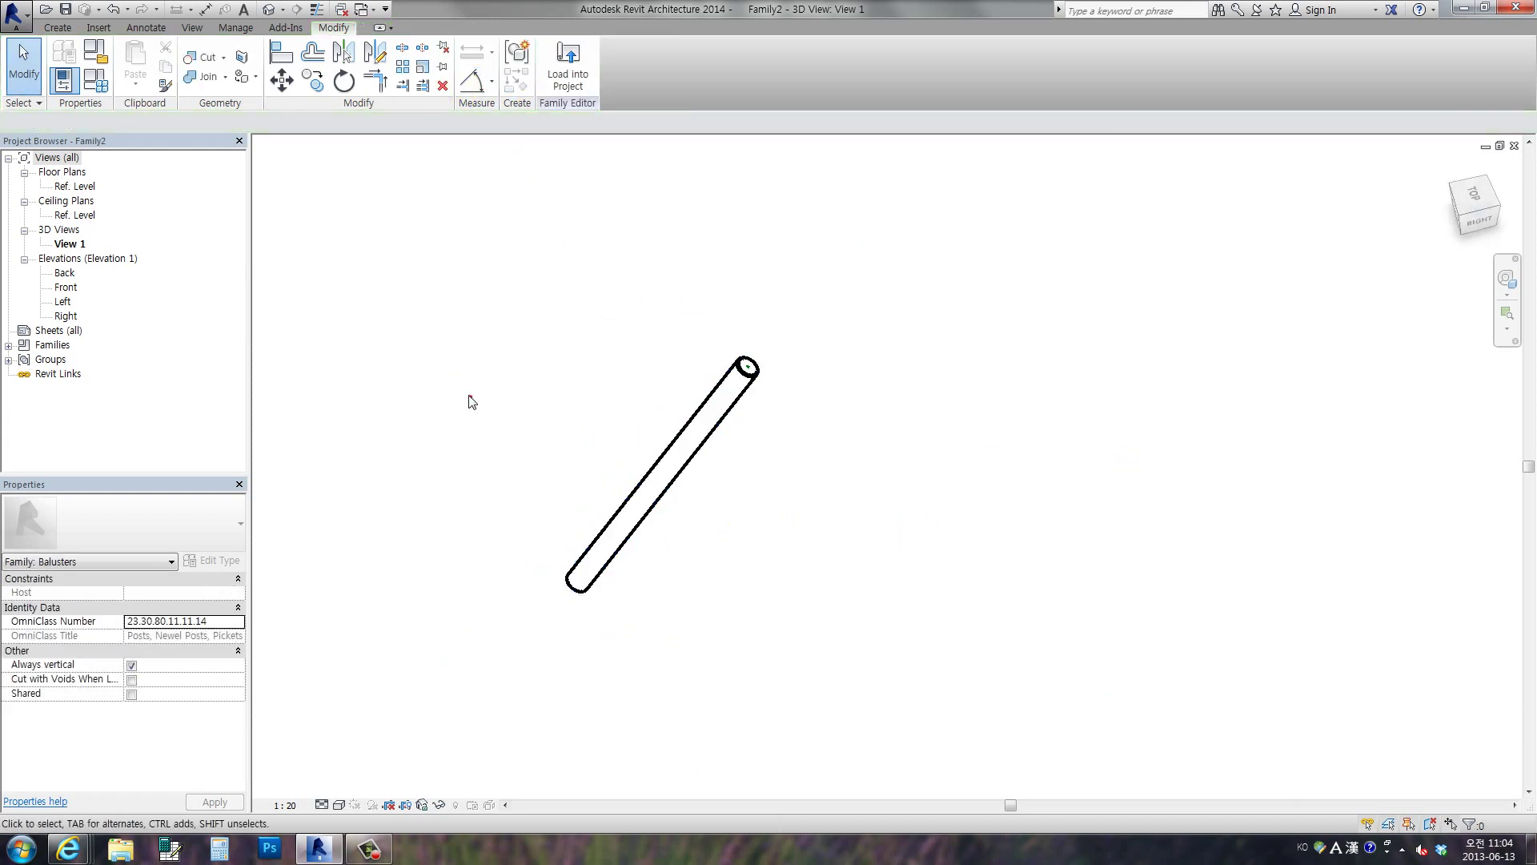
Create a new project from the Architectural Template, opening on the Level 1 plan
{"action": "double_click", "coordinate": [64, 301]}
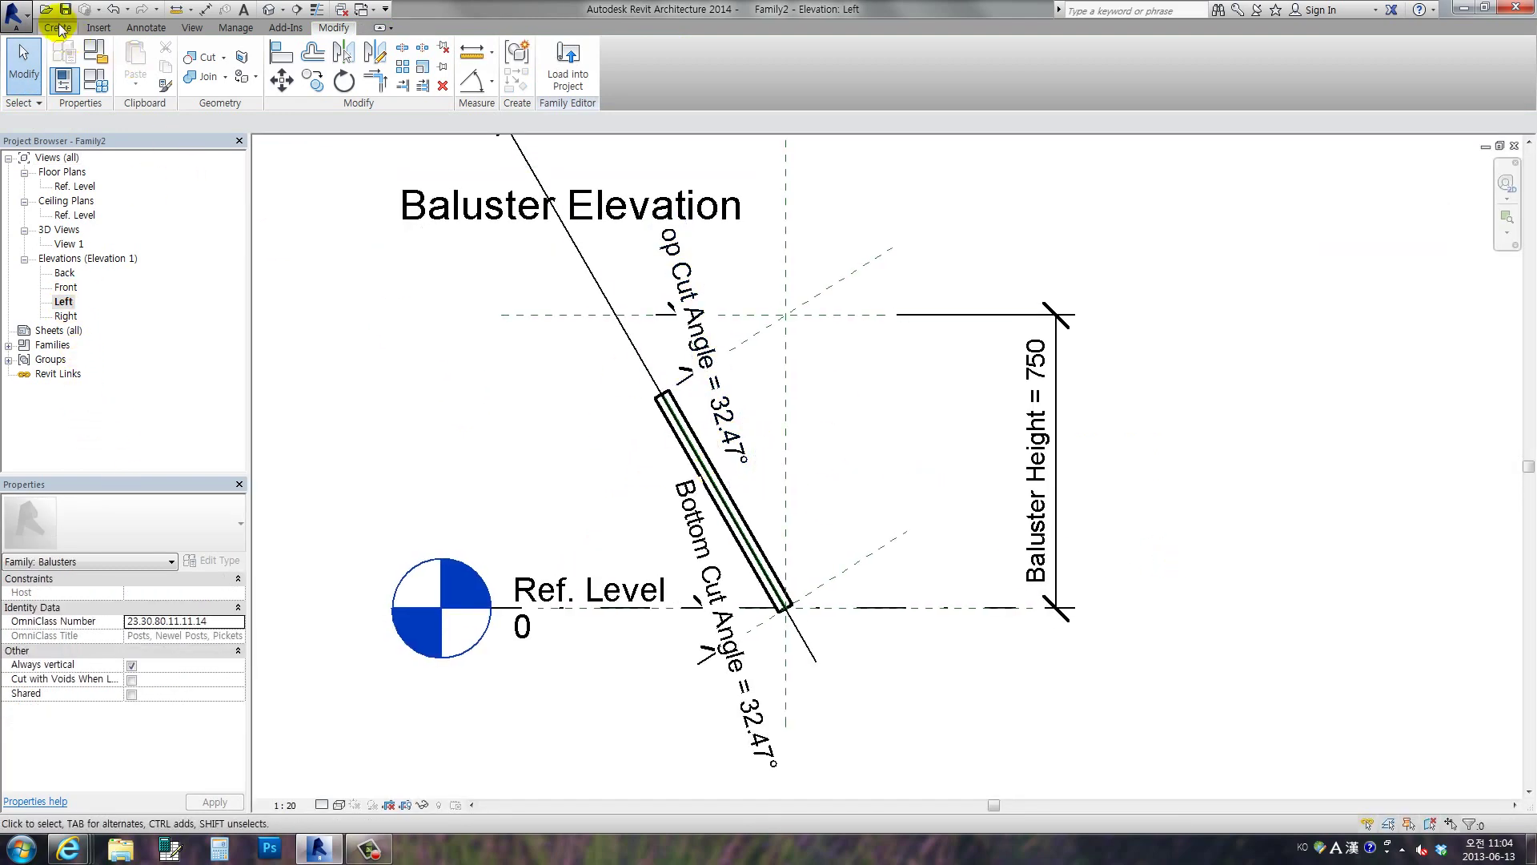
{"action": "left_click", "coordinate": [16, 12]}
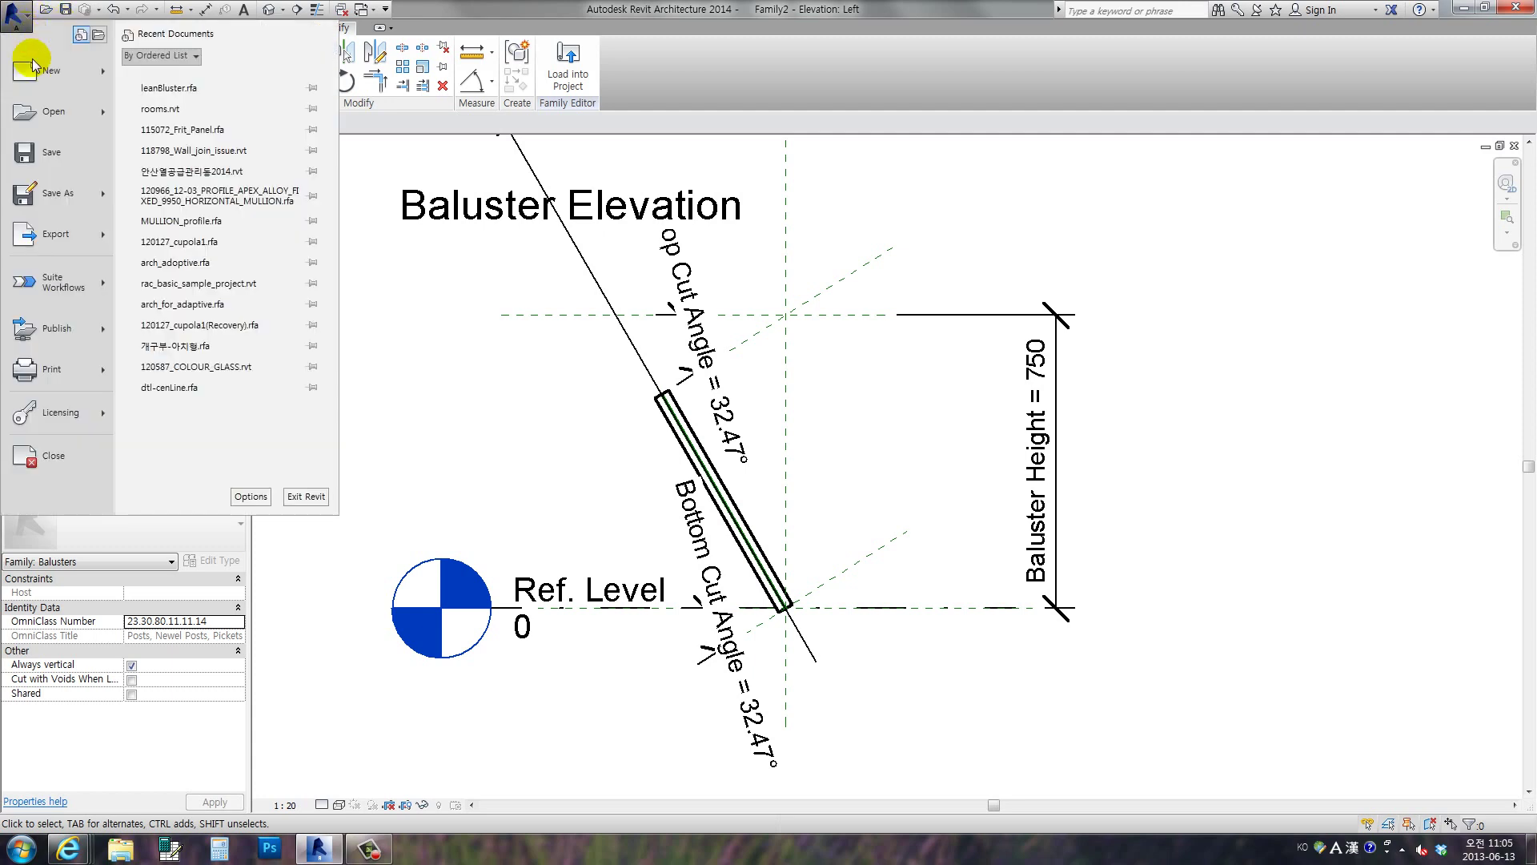
{"action": "mouse_move", "coordinate": [48, 69]}
{"action": "left_click", "coordinate": [195, 77]}
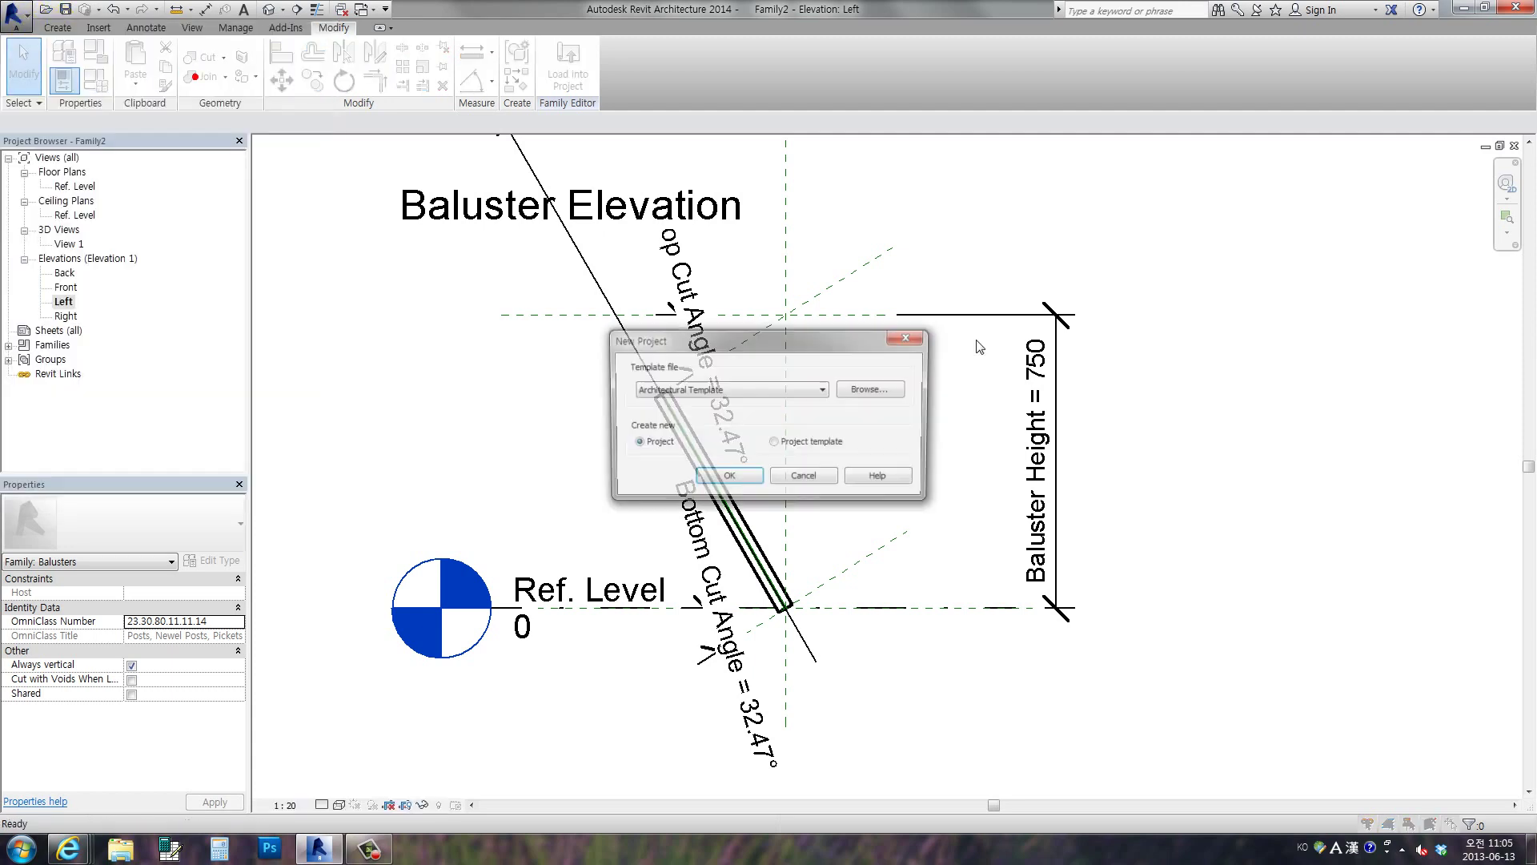
{"action": "left_click", "coordinate": [728, 479]}
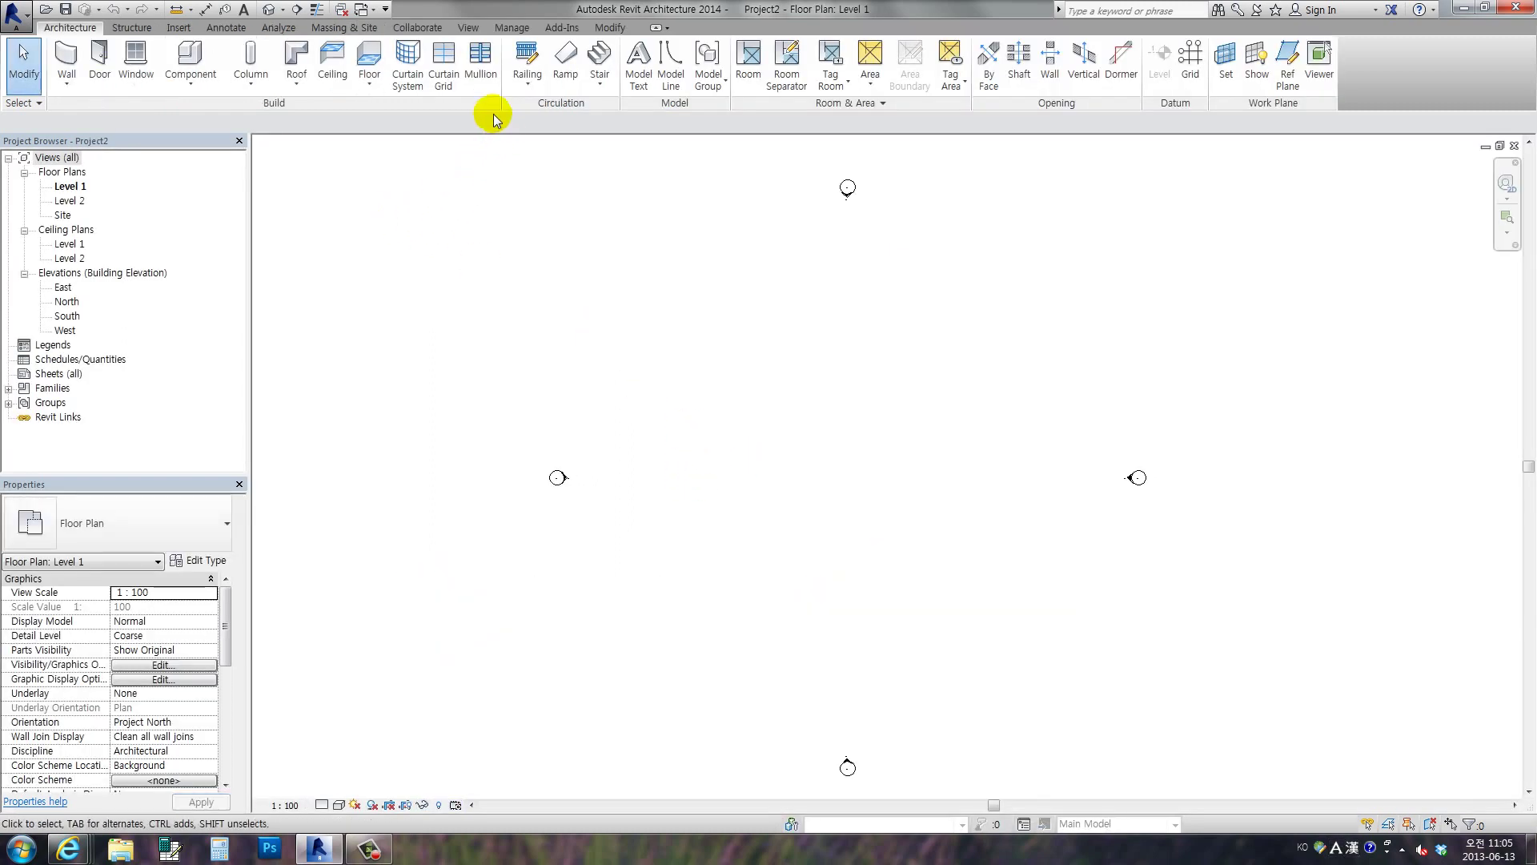
Draw a straight 22-riser stair from Level 1 to Level 2 with default railings
{"action": "left_click", "coordinate": [600, 68]}
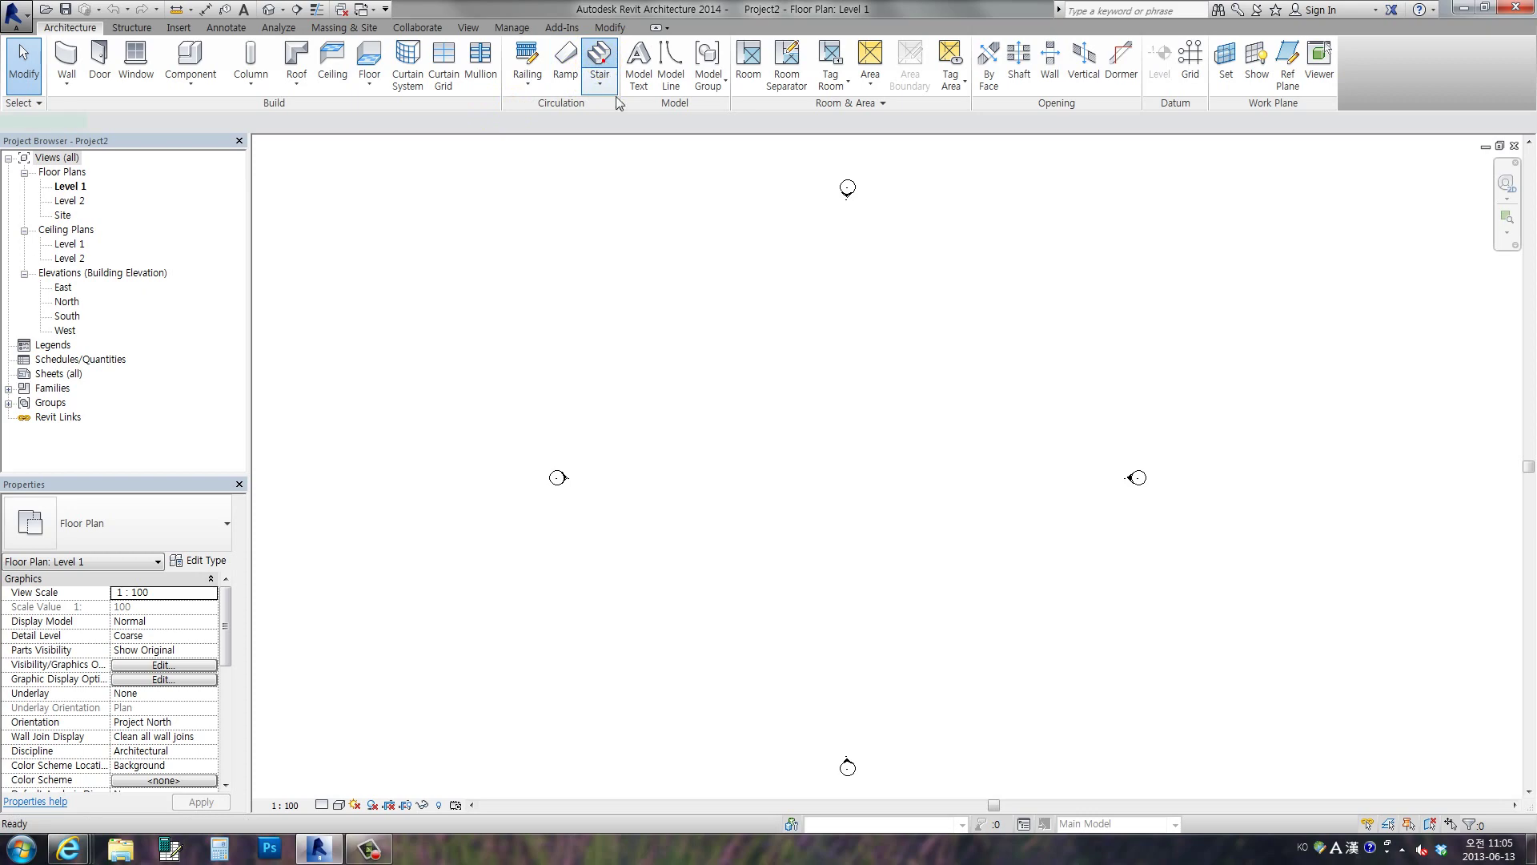
{"action": "left_click", "coordinate": [732, 480]}
{"action": "left_click", "coordinate": [887, 484]}
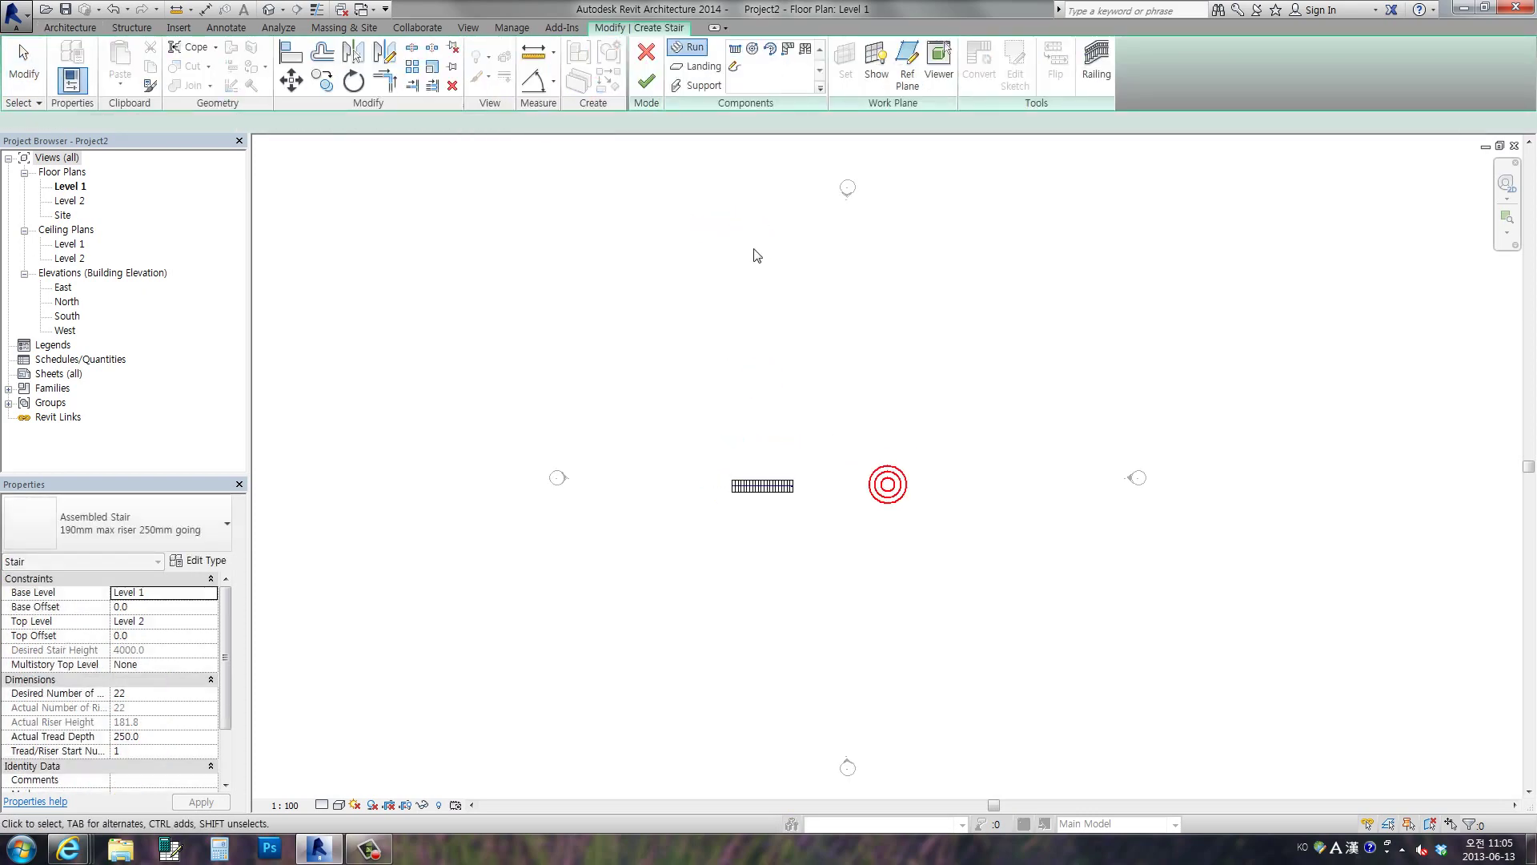
{"action": "left_click", "coordinate": [646, 80]}
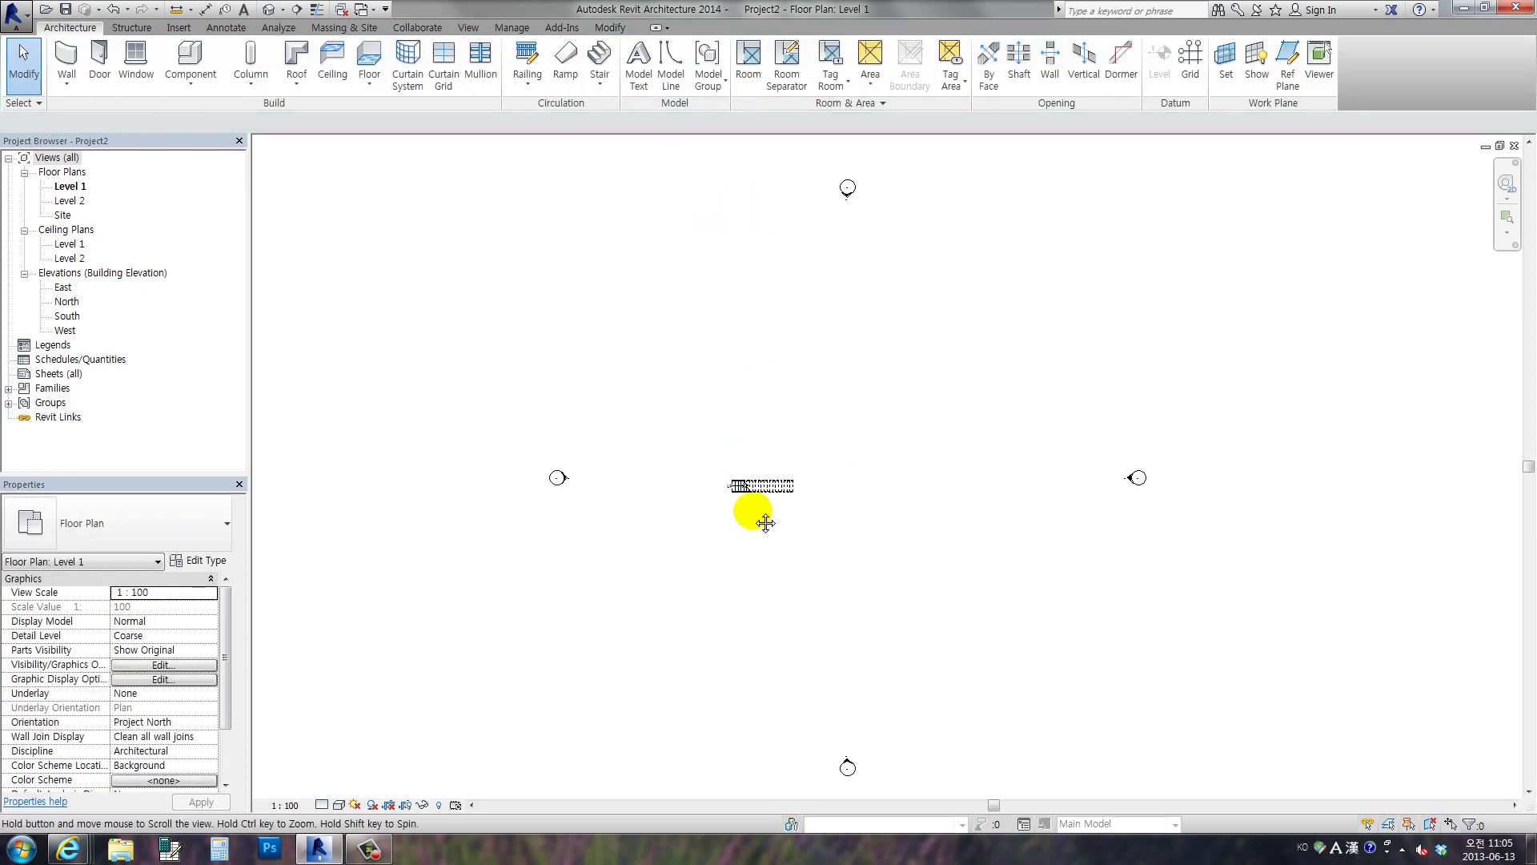
View the stair in the default 3D view, orbiting to see its side
{"action": "scroll", "coordinate": [757, 513], "scroll_direction": "up", "scroll_amount": 2}
{"action": "scroll", "coordinate": [730, 498], "scroll_direction": "up", "scroll_amount": 1}
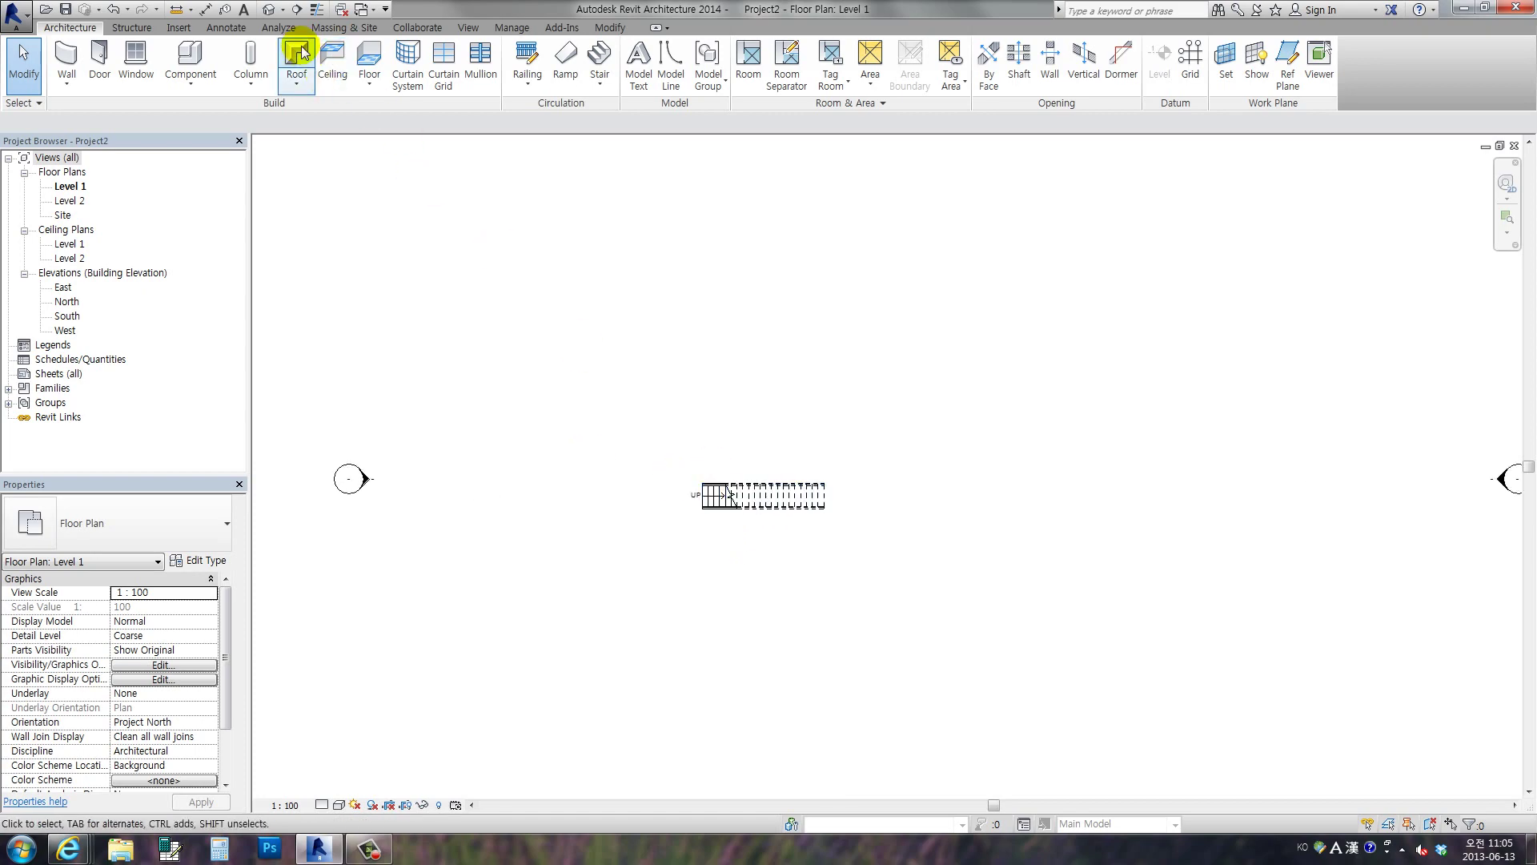
{"action": "left_click", "coordinate": [273, 15]}
{"action": "middle_click_drag", "start_coordinate": [919, 521], "coordinate": [1218, 446], "text": "shift"}
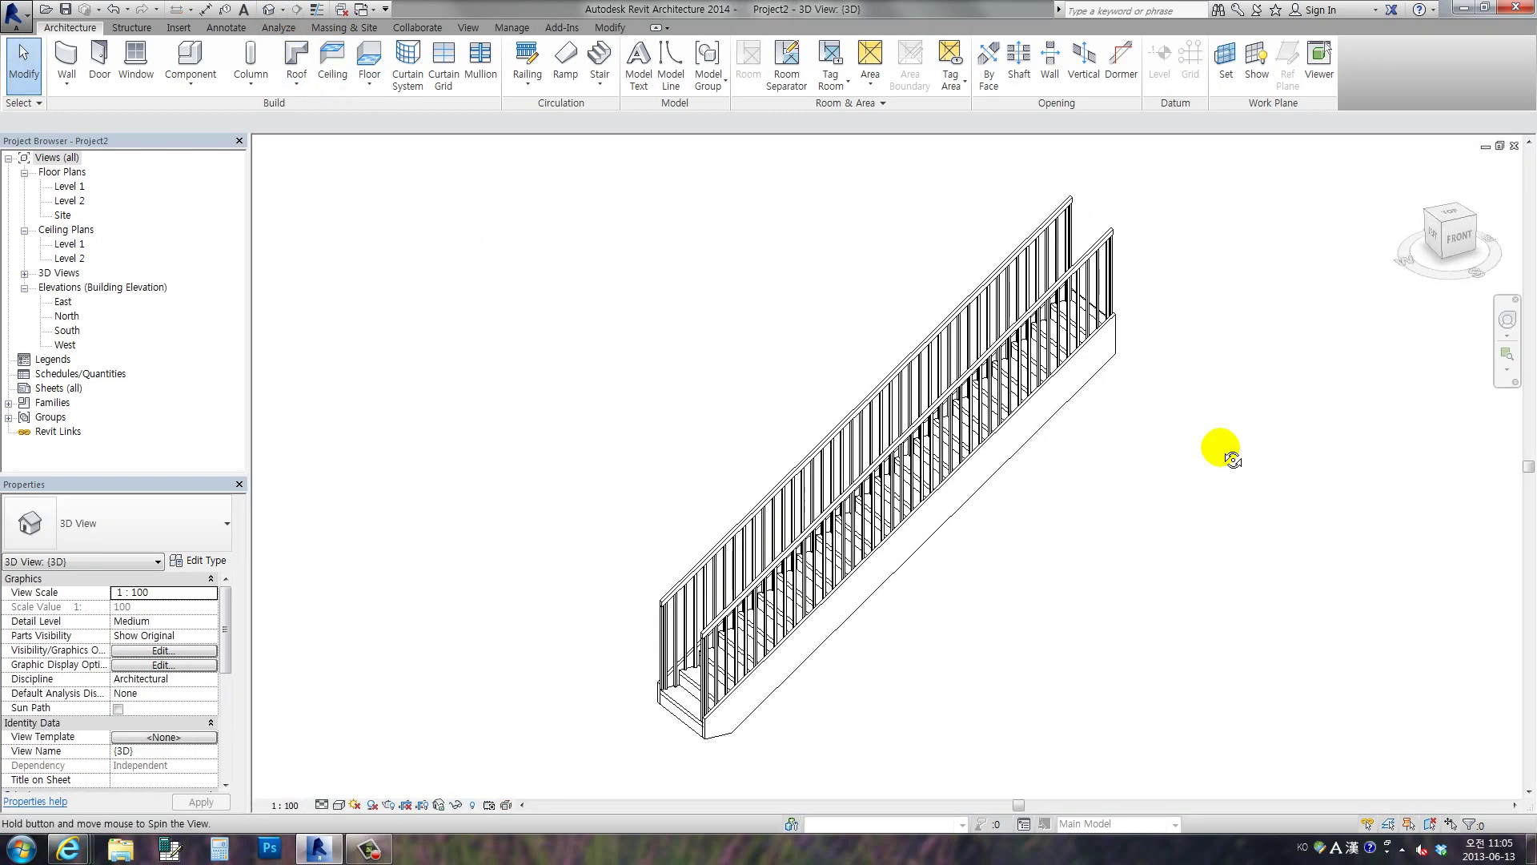
{"action": "left_click", "coordinate": [957, 426]}
{"action": "left_click", "coordinate": [1195, 293]}
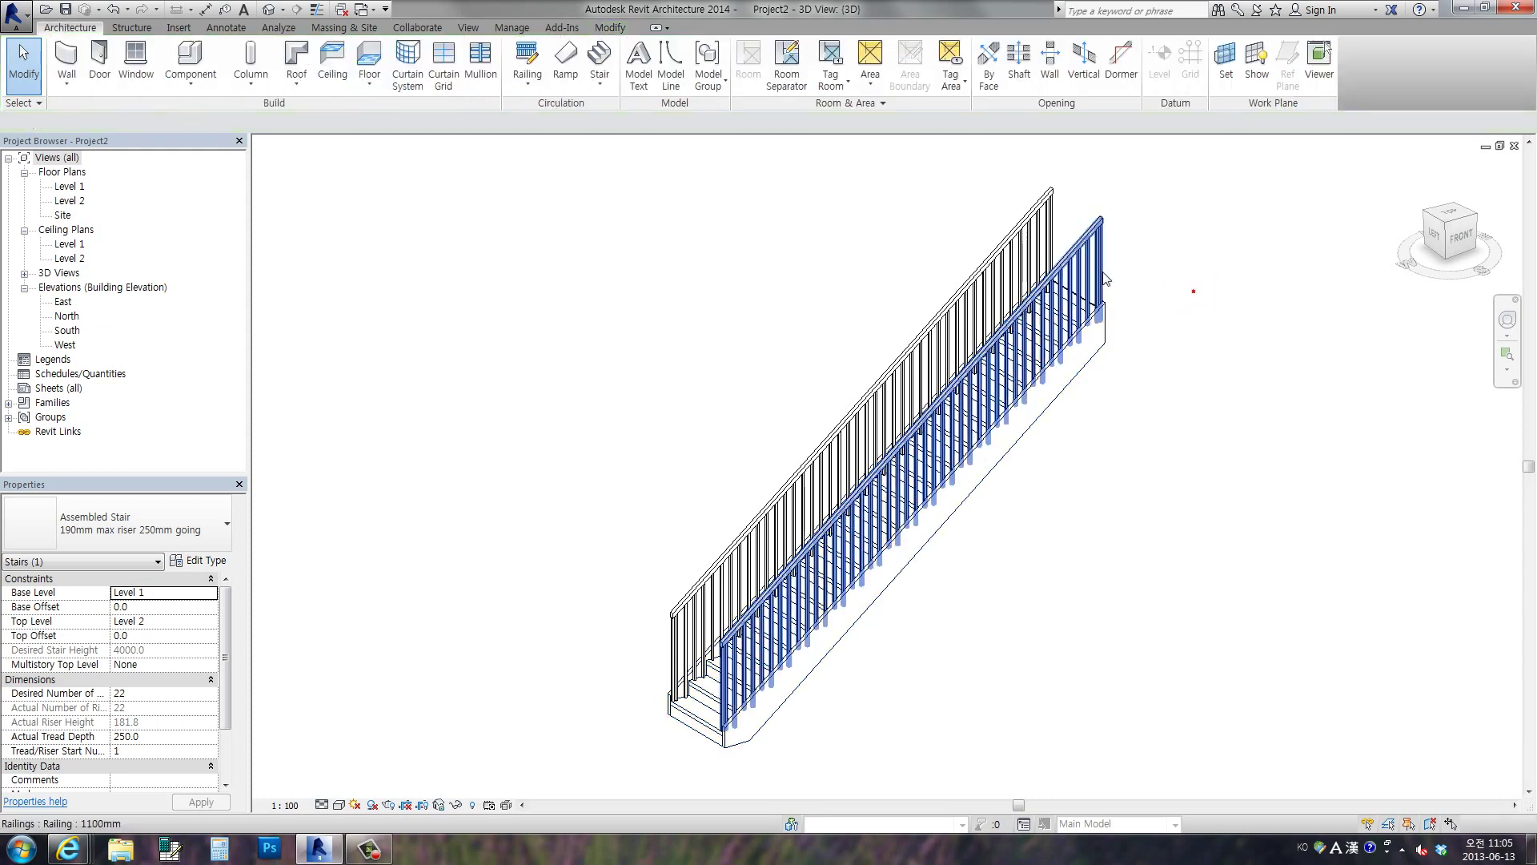
Save the baluster family as tiltBaluster.rfa and load it into the stair project
{"action": "left_click", "coordinate": [362, 8]}
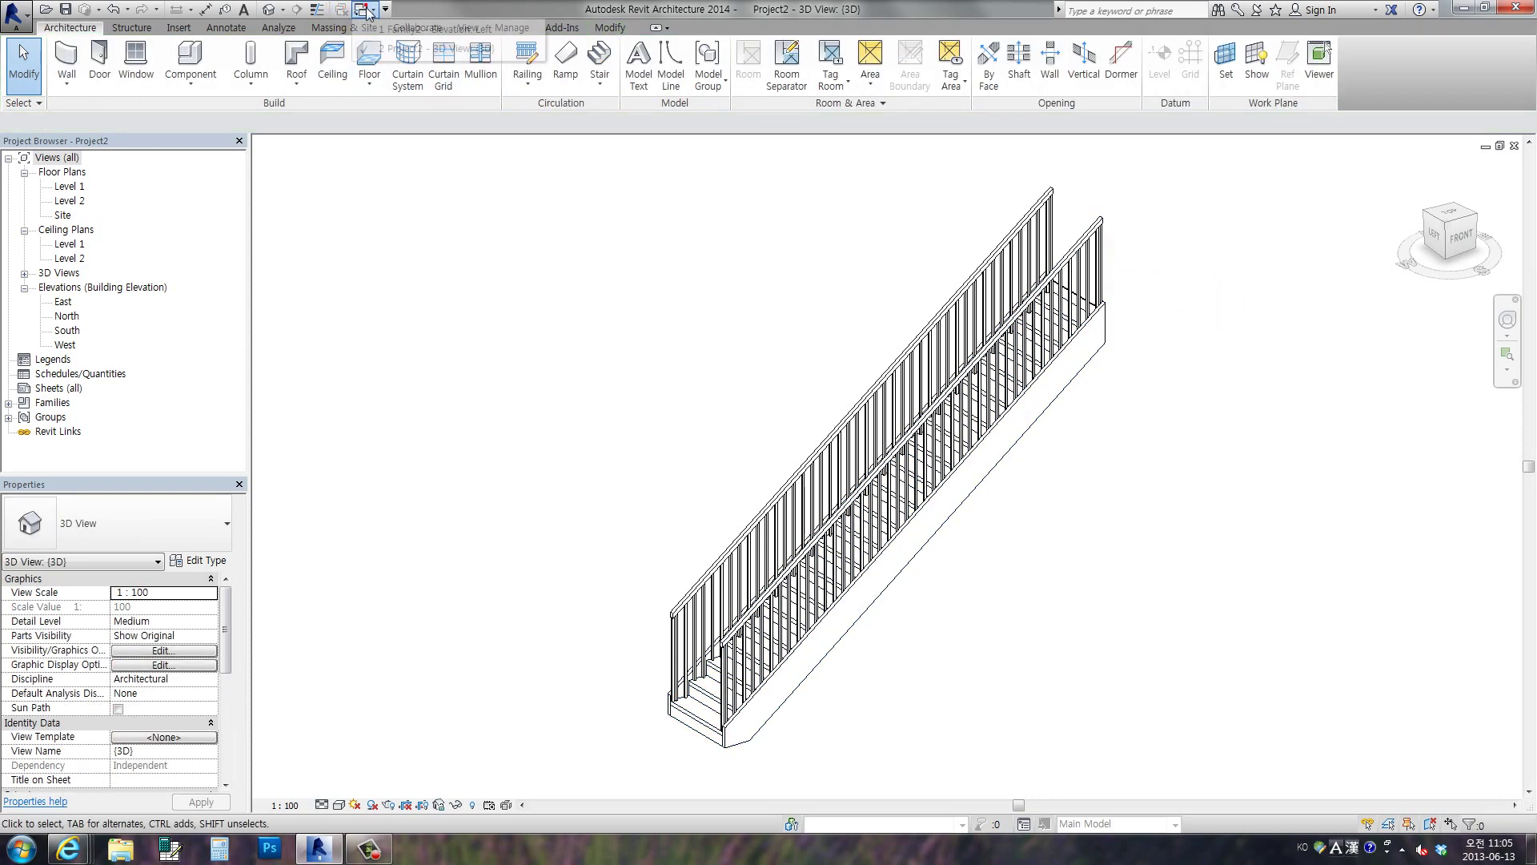
{"action": "left_click", "coordinate": [416, 24]}
{"action": "left_click", "coordinate": [164, 114]}
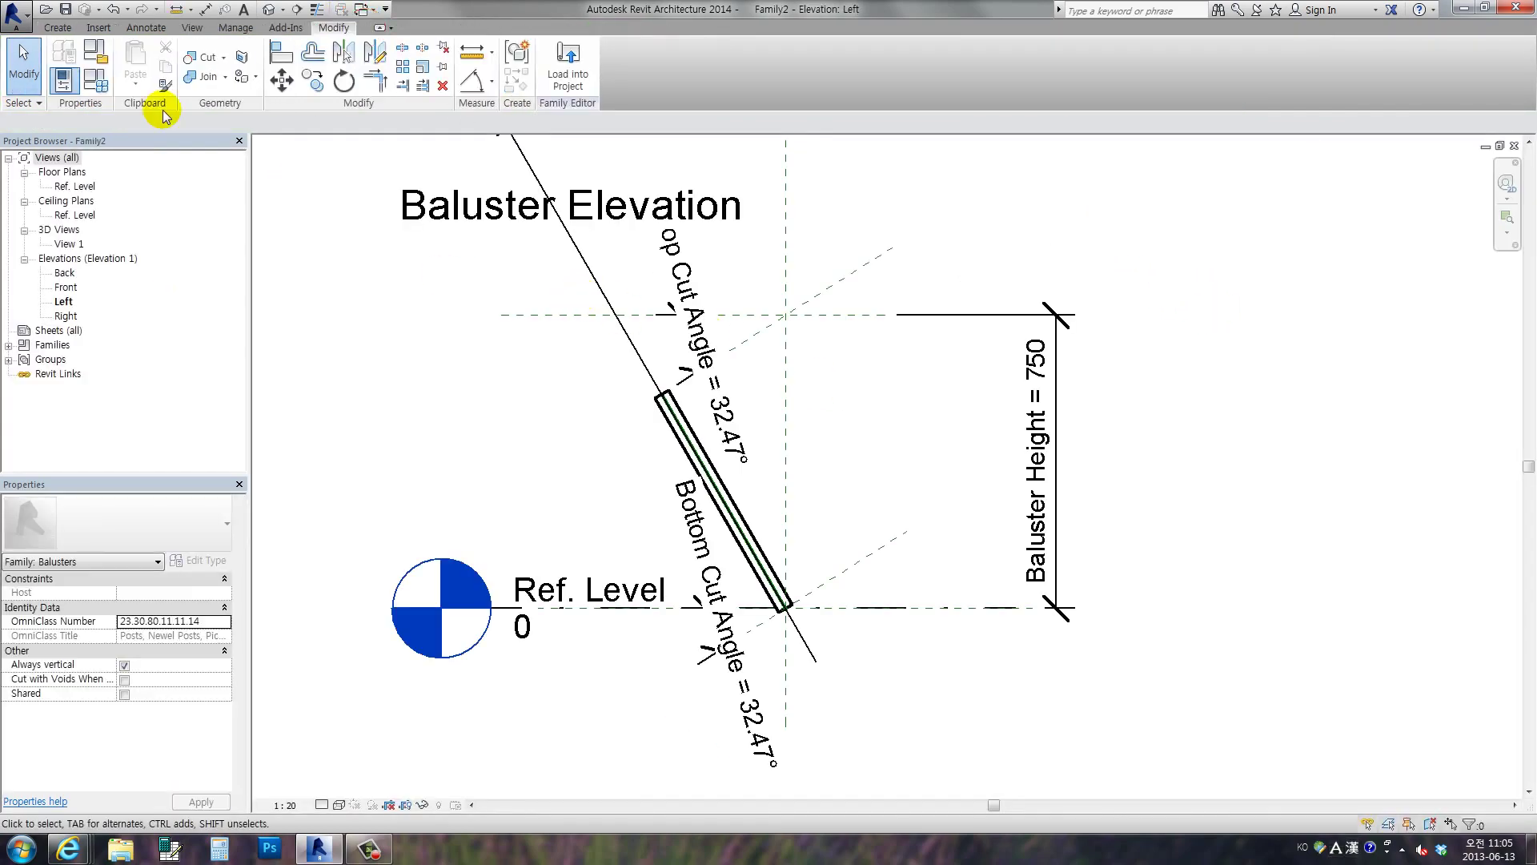
{"action": "left_click", "coordinate": [62, 10]}
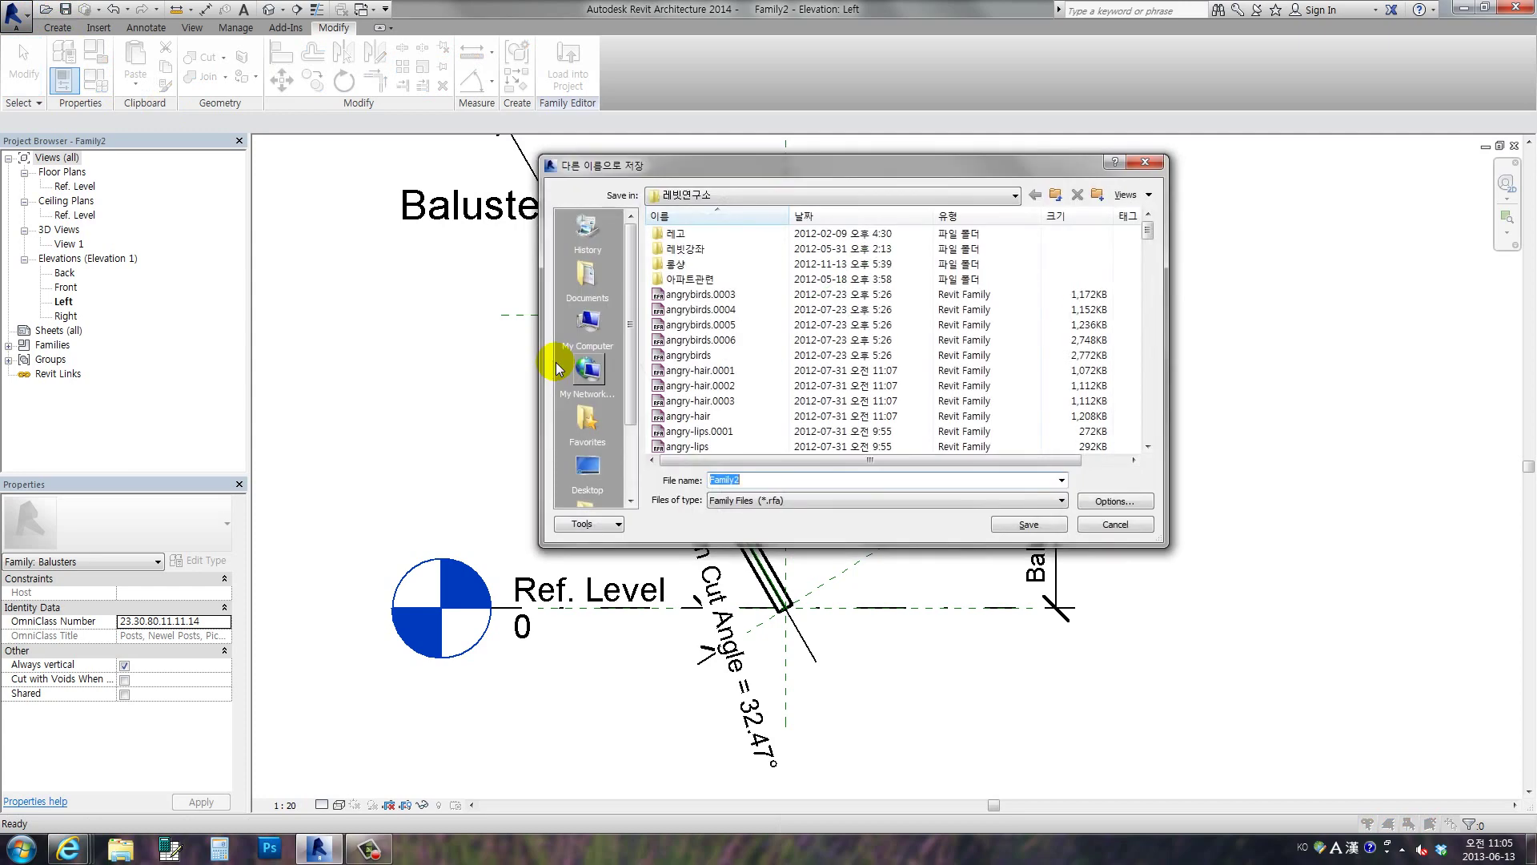
{"action": "type", "text": "t"}
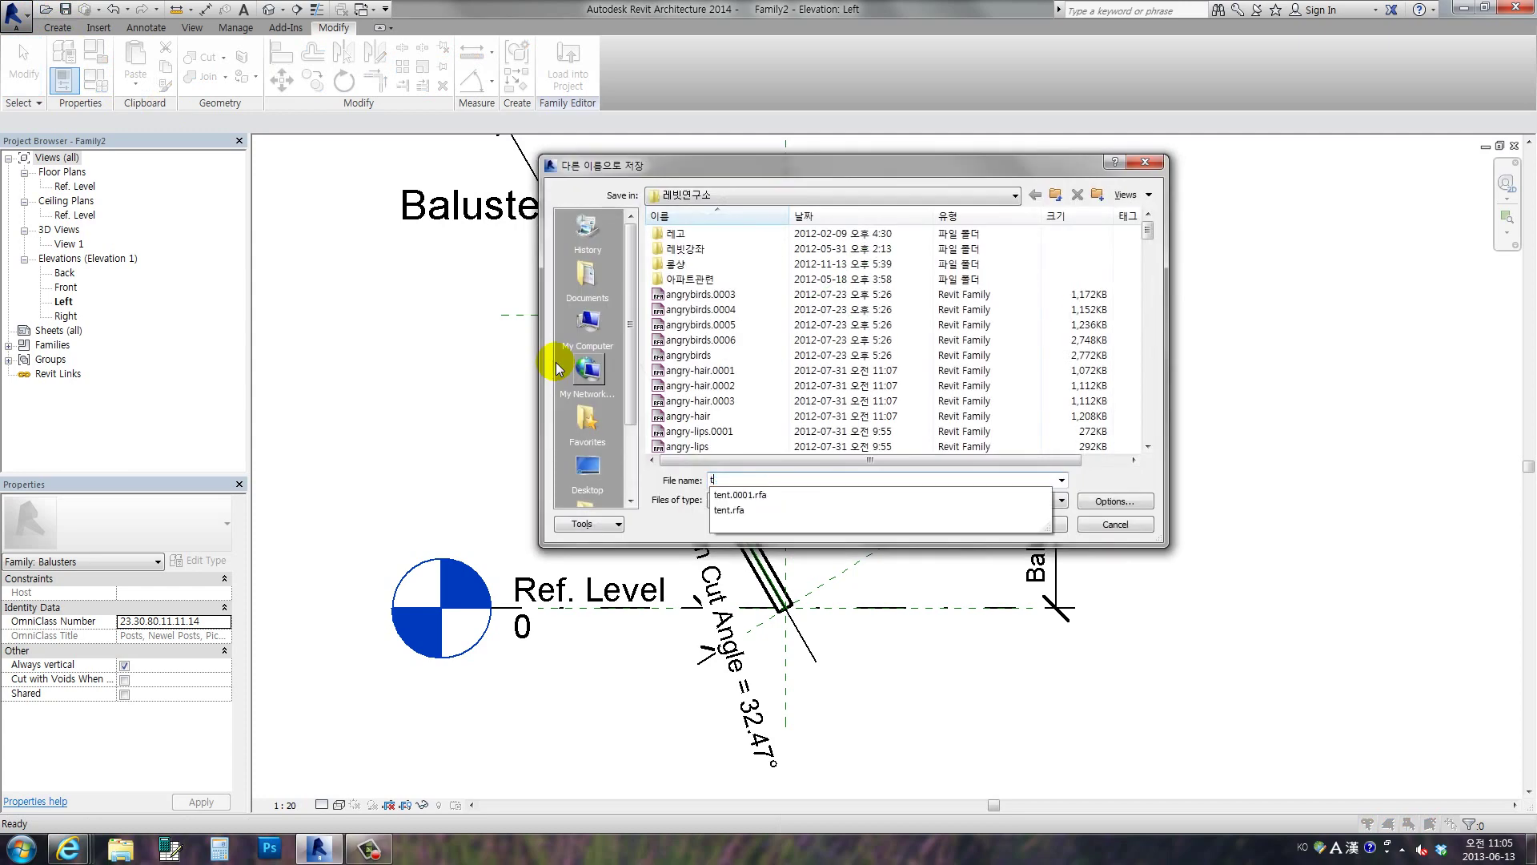
{"action": "type", "text": "iltBaluster"}
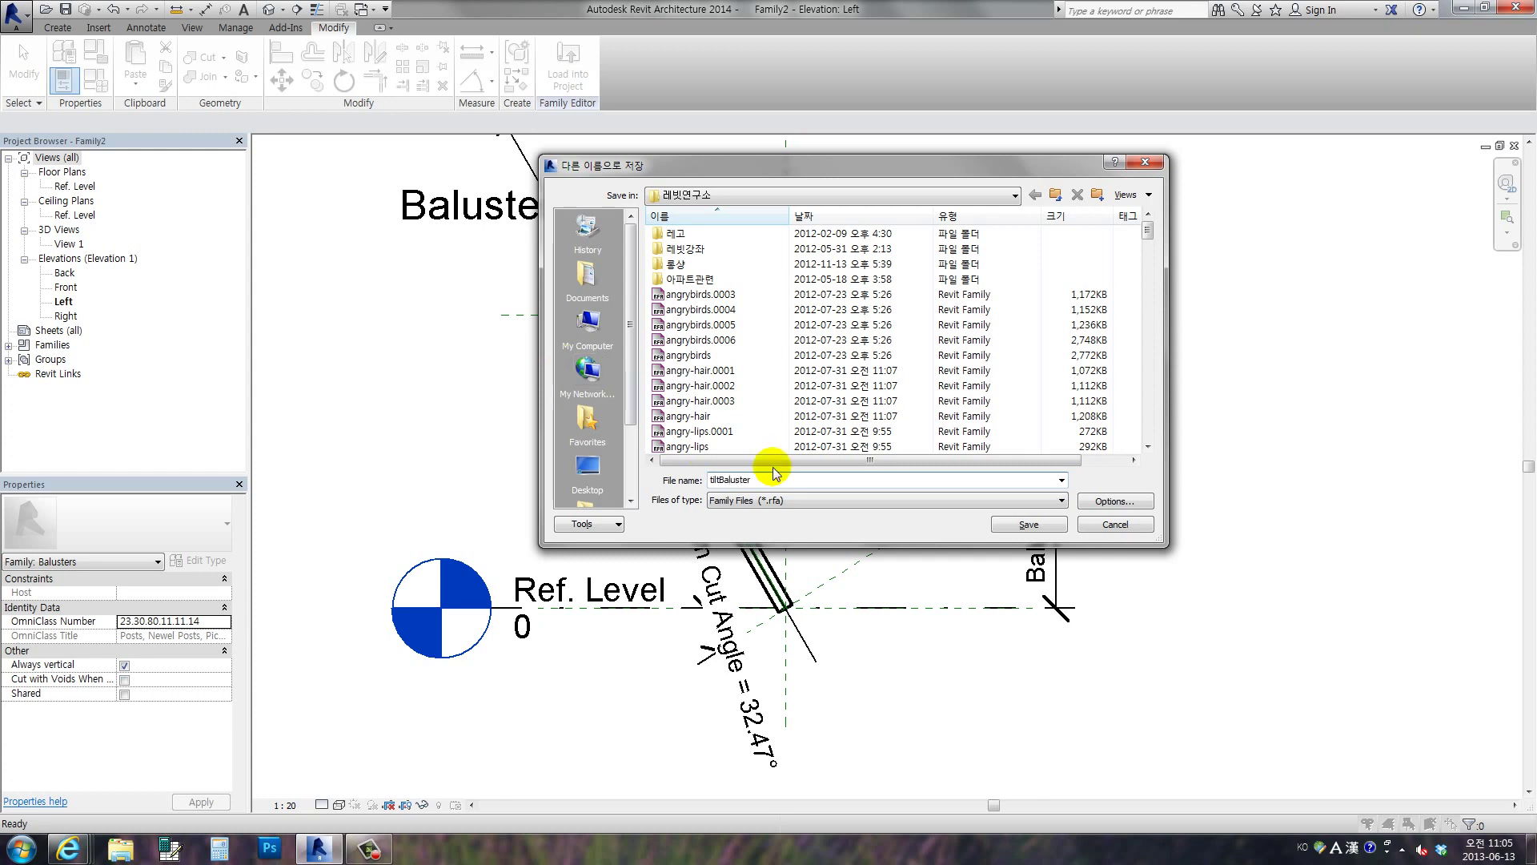
{"action": "left_click", "coordinate": [1022, 530]}
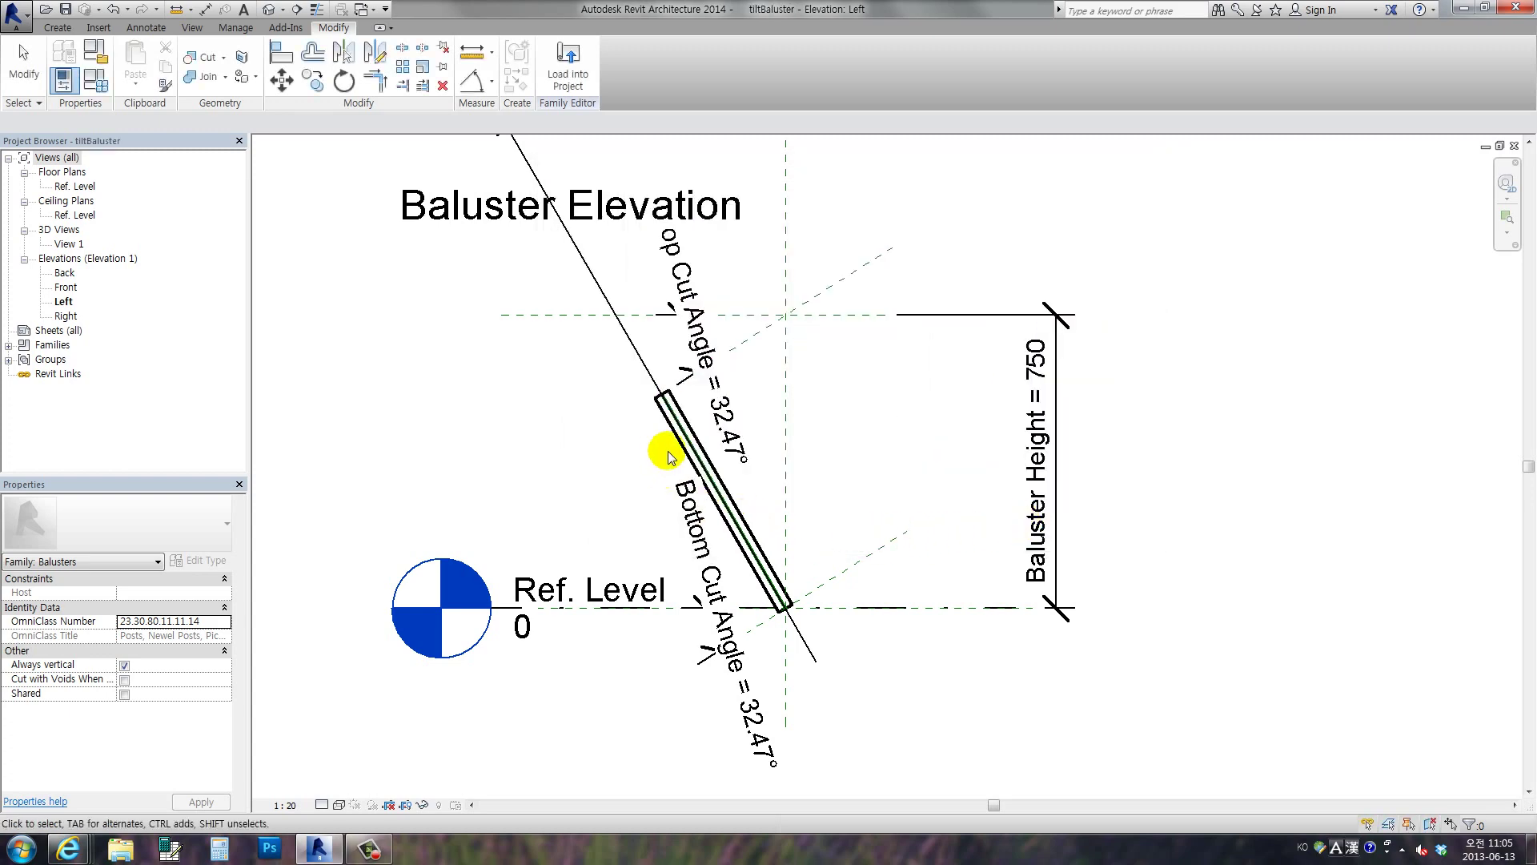
{"action": "left_click", "coordinate": [567, 63]}
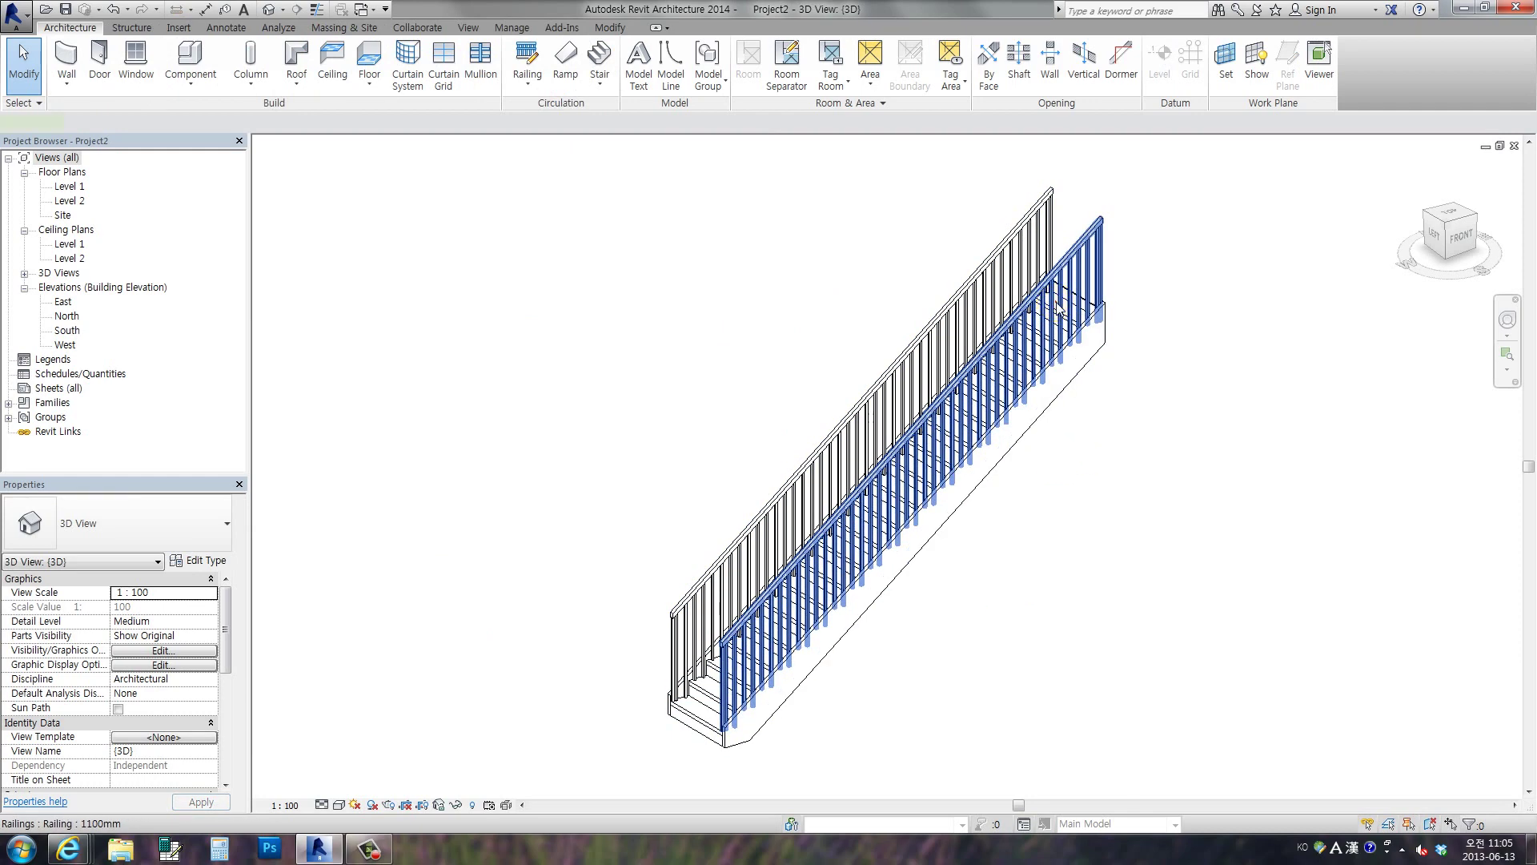
Duplicate the stair railing's 1100mm type as a new type named tilt
{"action": "left_click", "coordinate": [1056, 303]}
{"action": "left_click", "coordinate": [211, 563]}
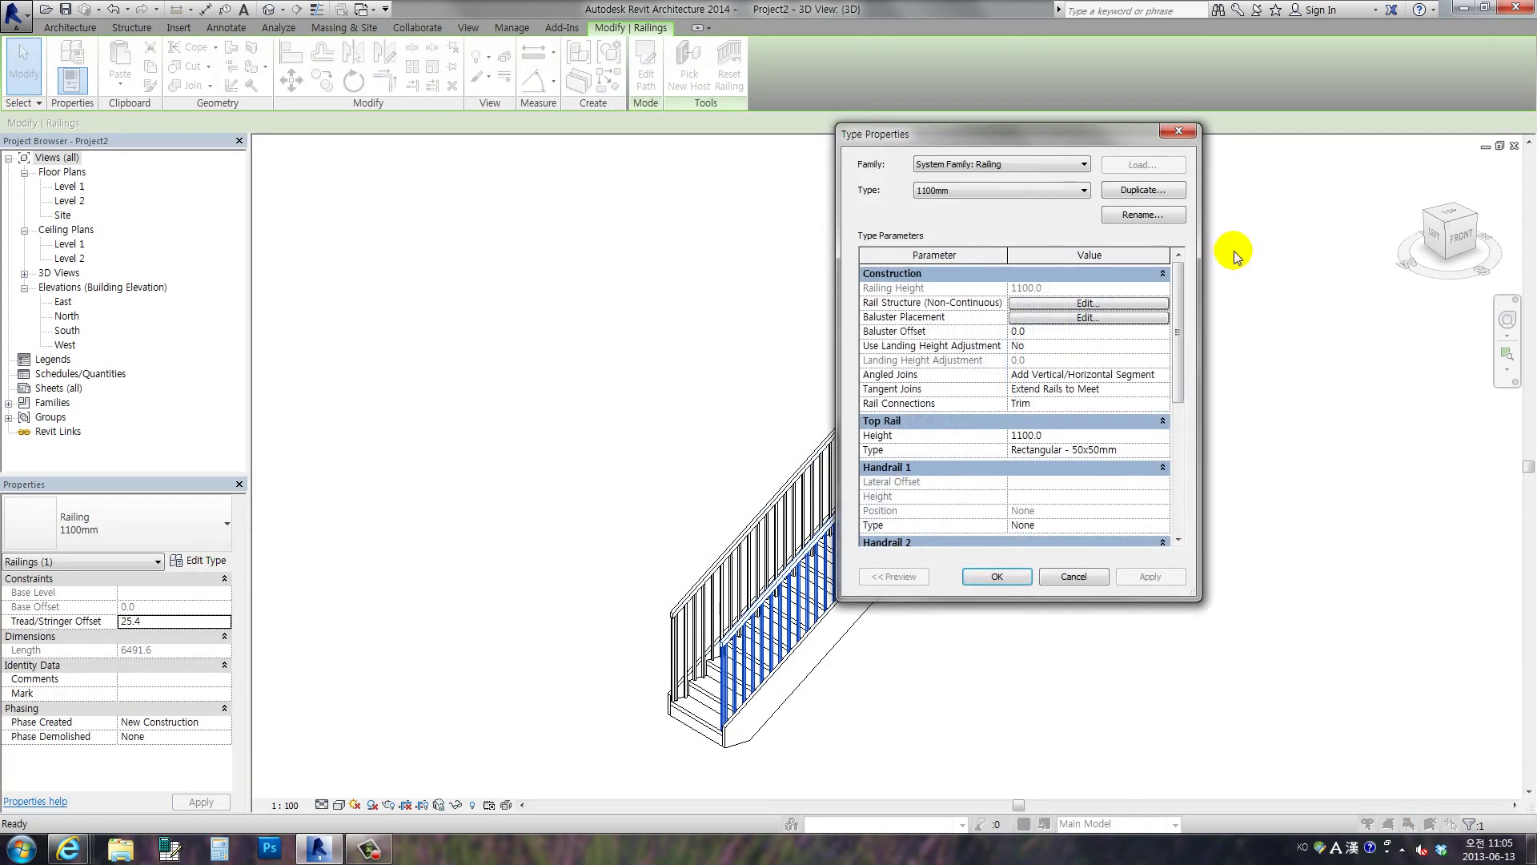
{"action": "left_click", "coordinate": [1143, 193]}
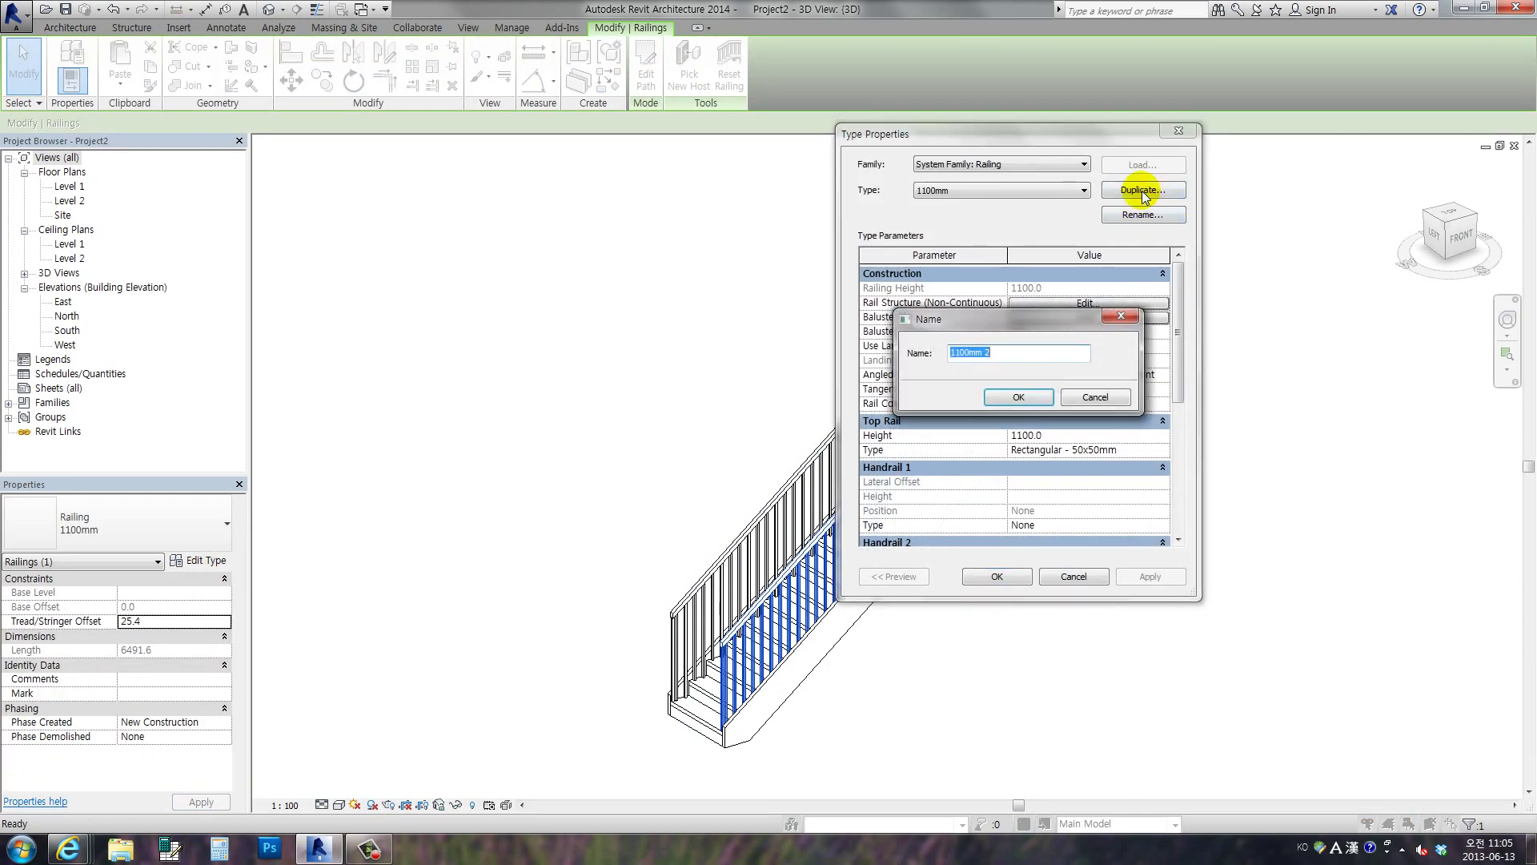
{"action": "type", "text": "tilt"}
{"action": "left_click", "coordinate": [1010, 400]}
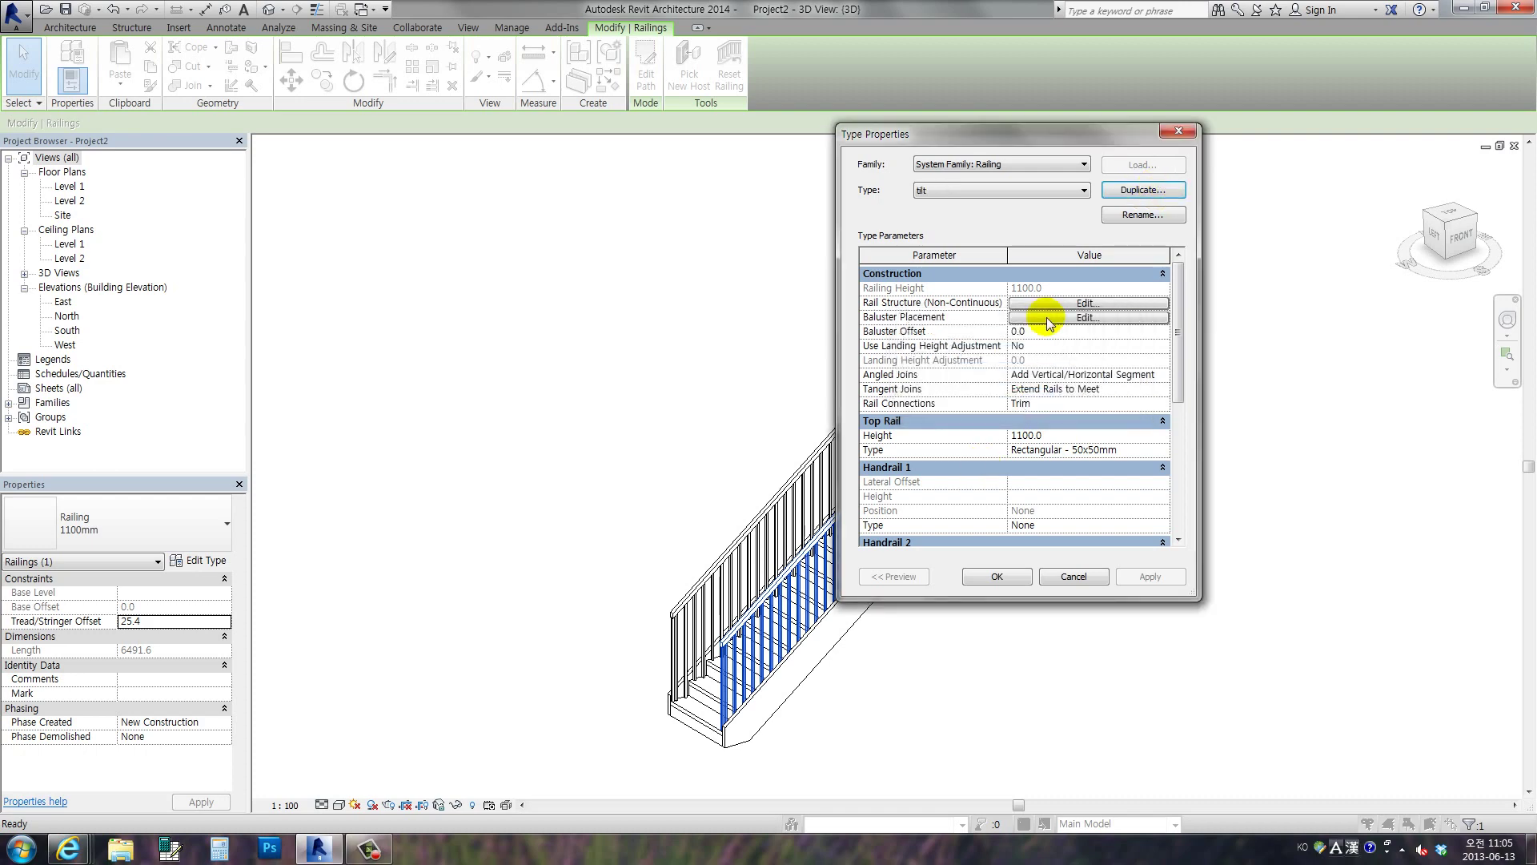
{"action": "left_click", "coordinate": [1049, 319]}
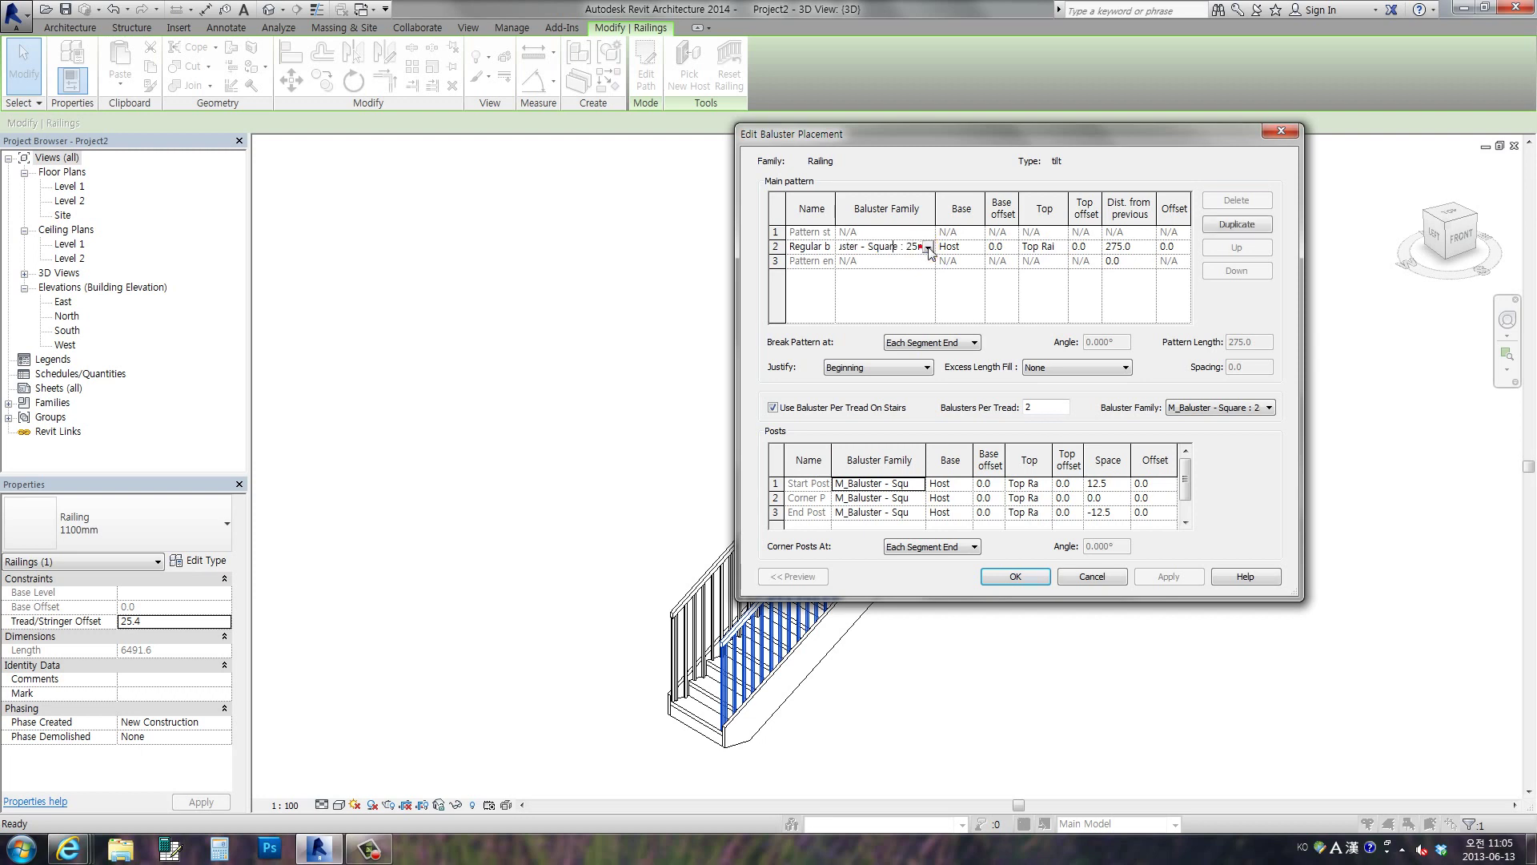
Use tiltBaluster for regular balusters, start post and end post, and apply the tilt type
{"action": "left_click", "coordinate": [928, 248]}
{"action": "left_click", "coordinate": [929, 318]}
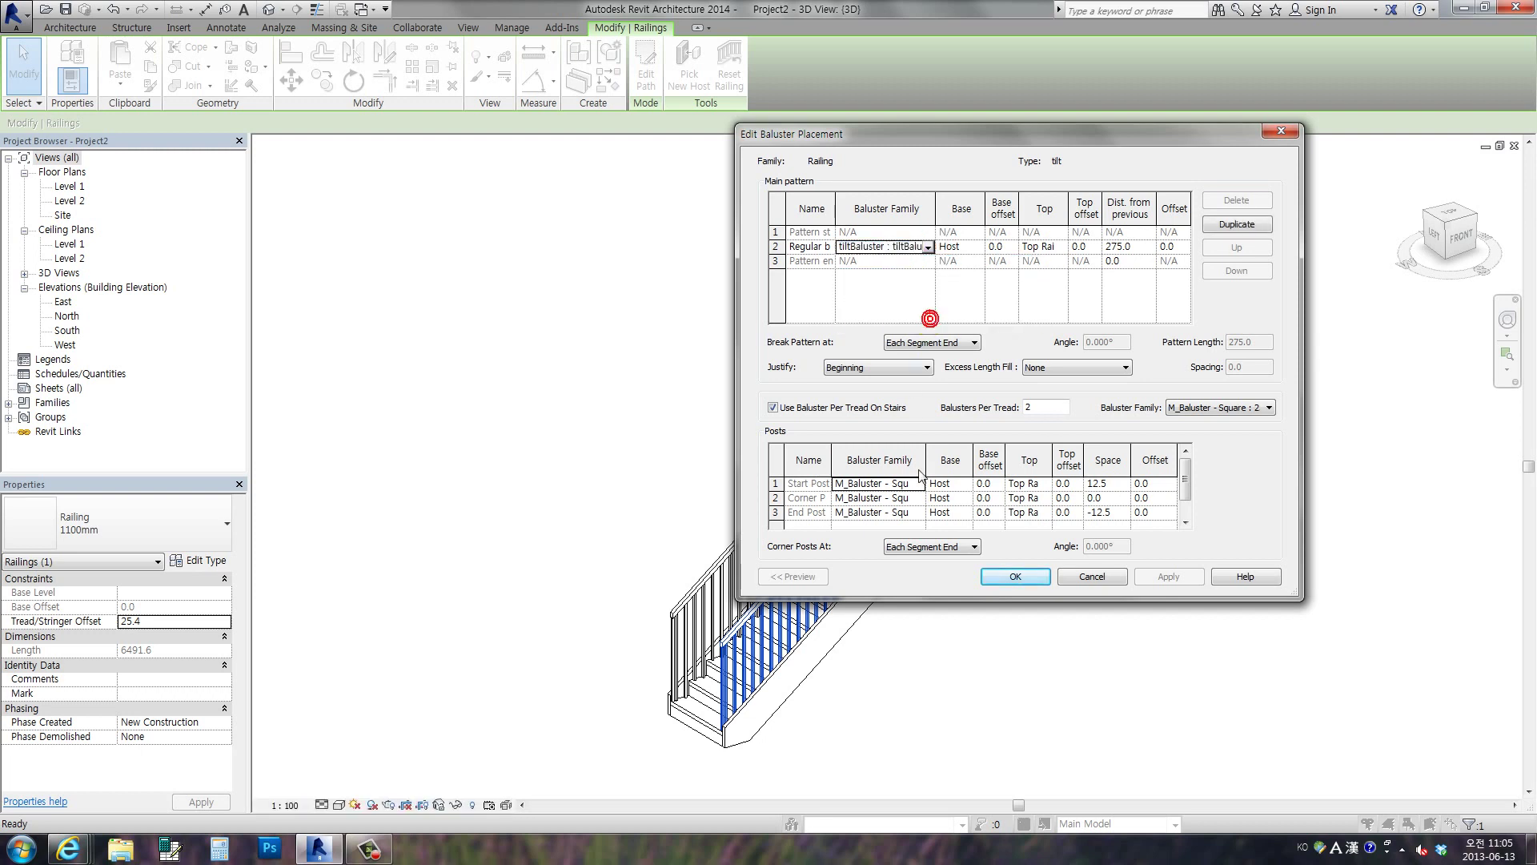
{"action": "left_click", "coordinate": [919, 485]}
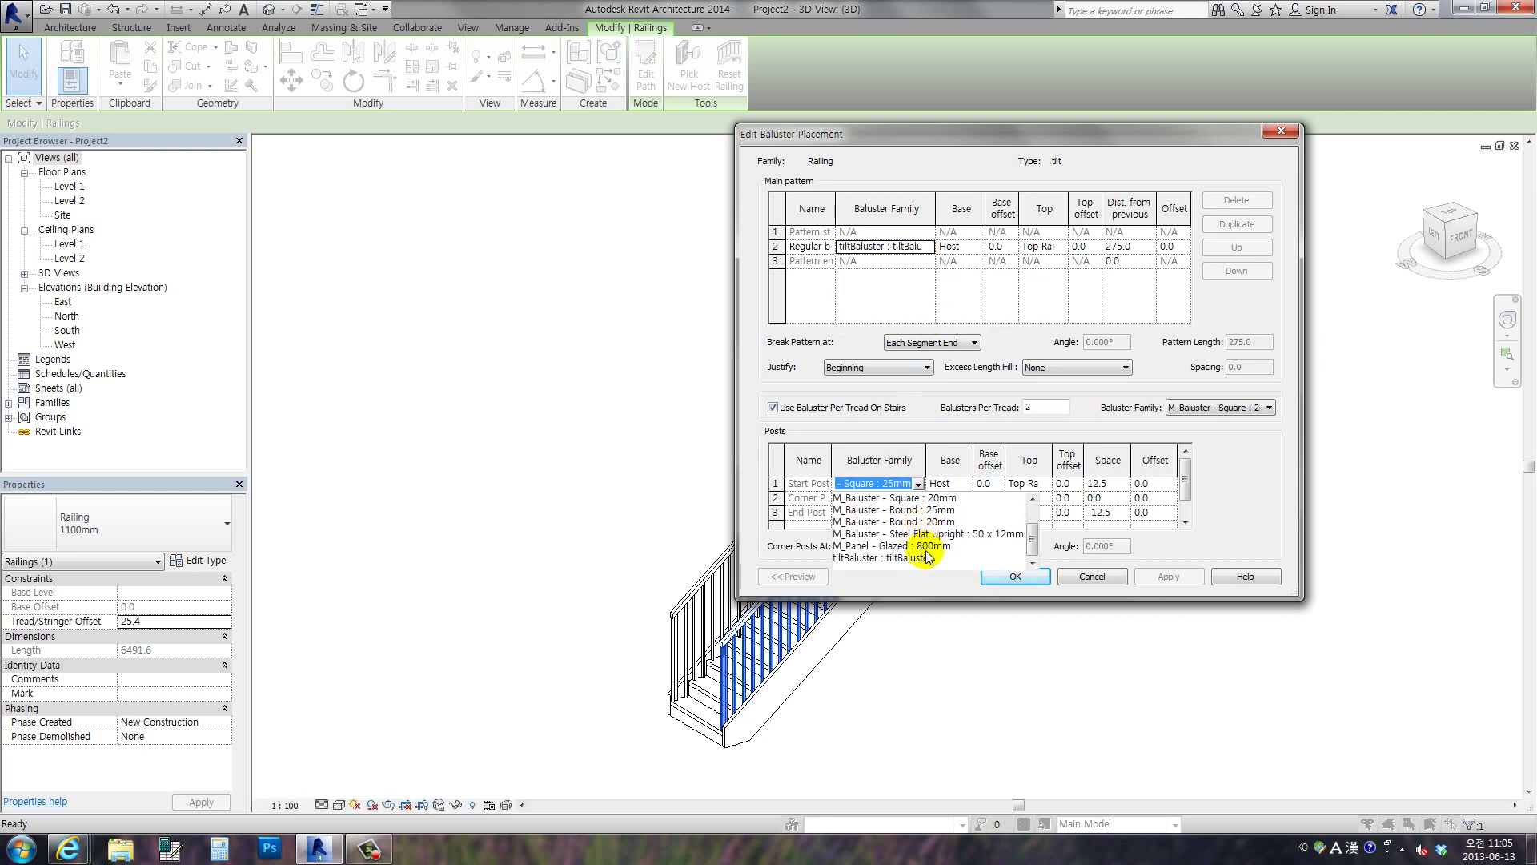
{"action": "left_click", "coordinate": [927, 557]}
{"action": "left_click", "coordinate": [920, 513]}
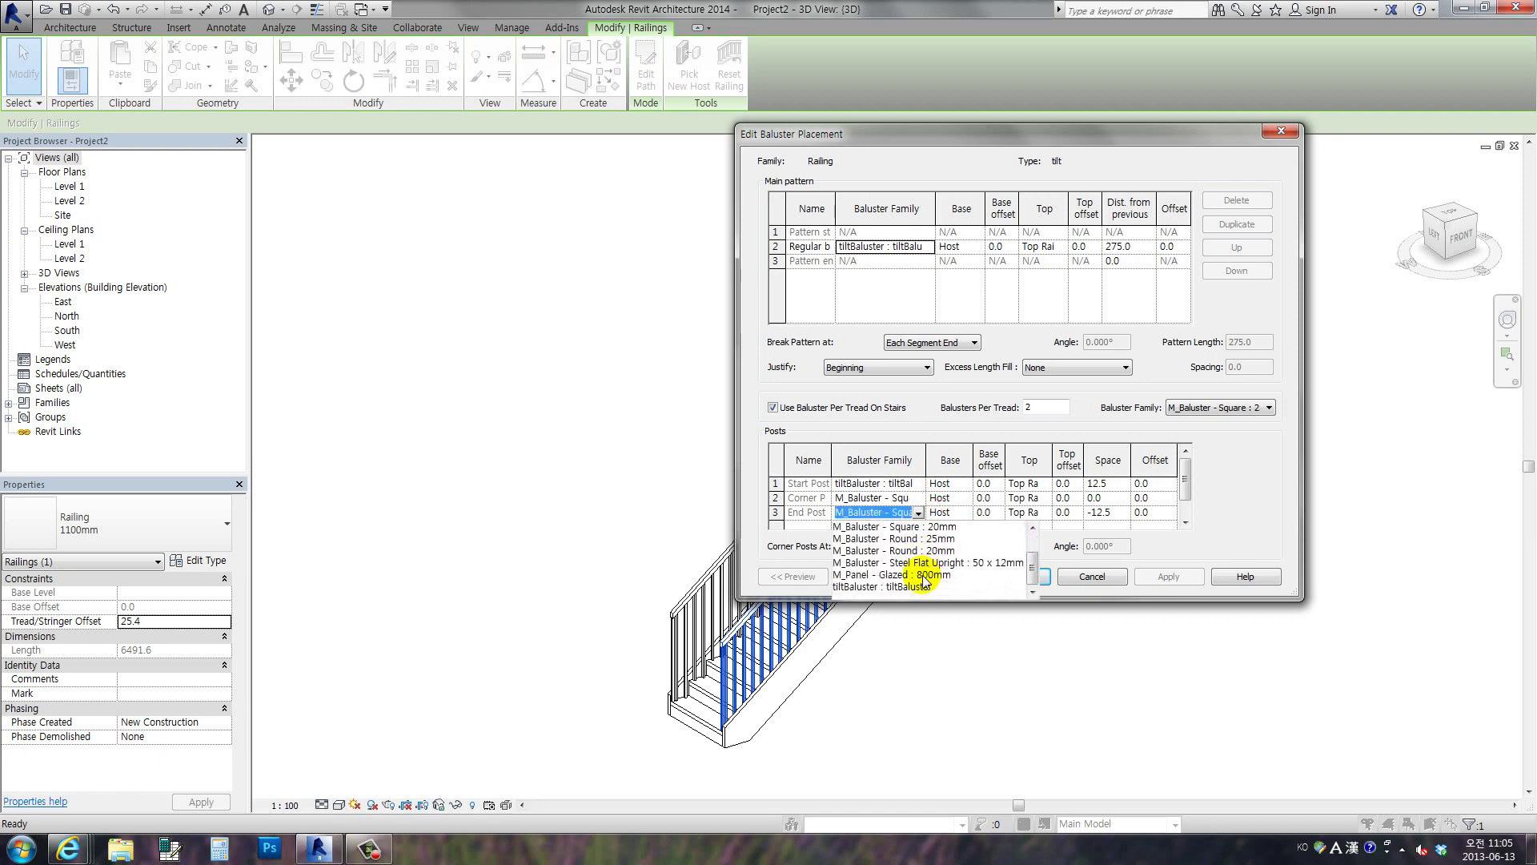
{"action": "left_click", "coordinate": [925, 592]}
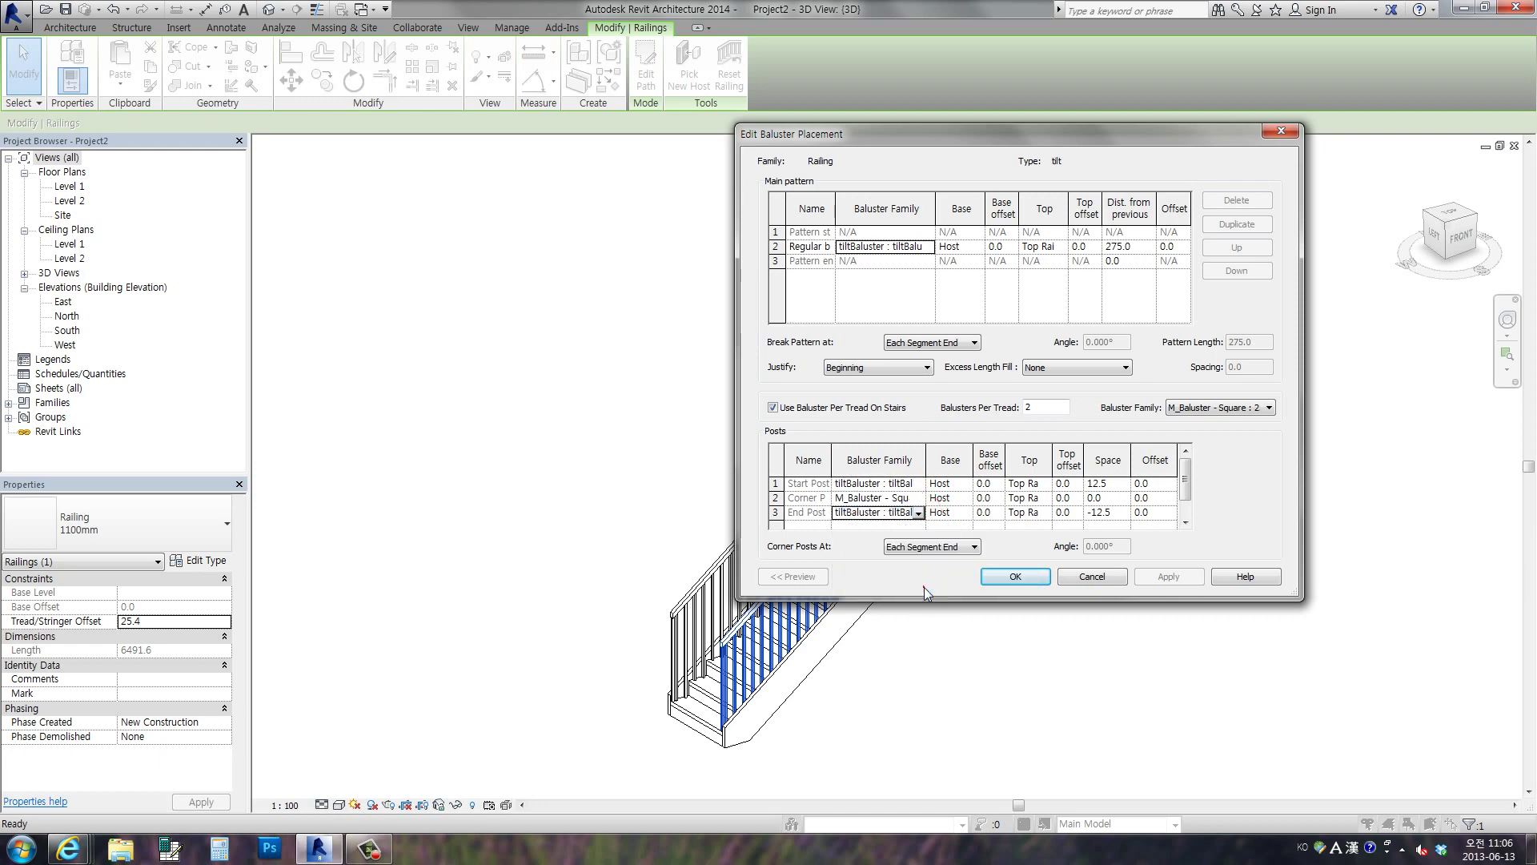
{"action": "left_click", "coordinate": [1038, 580]}
{"action": "left_click", "coordinate": [997, 576]}
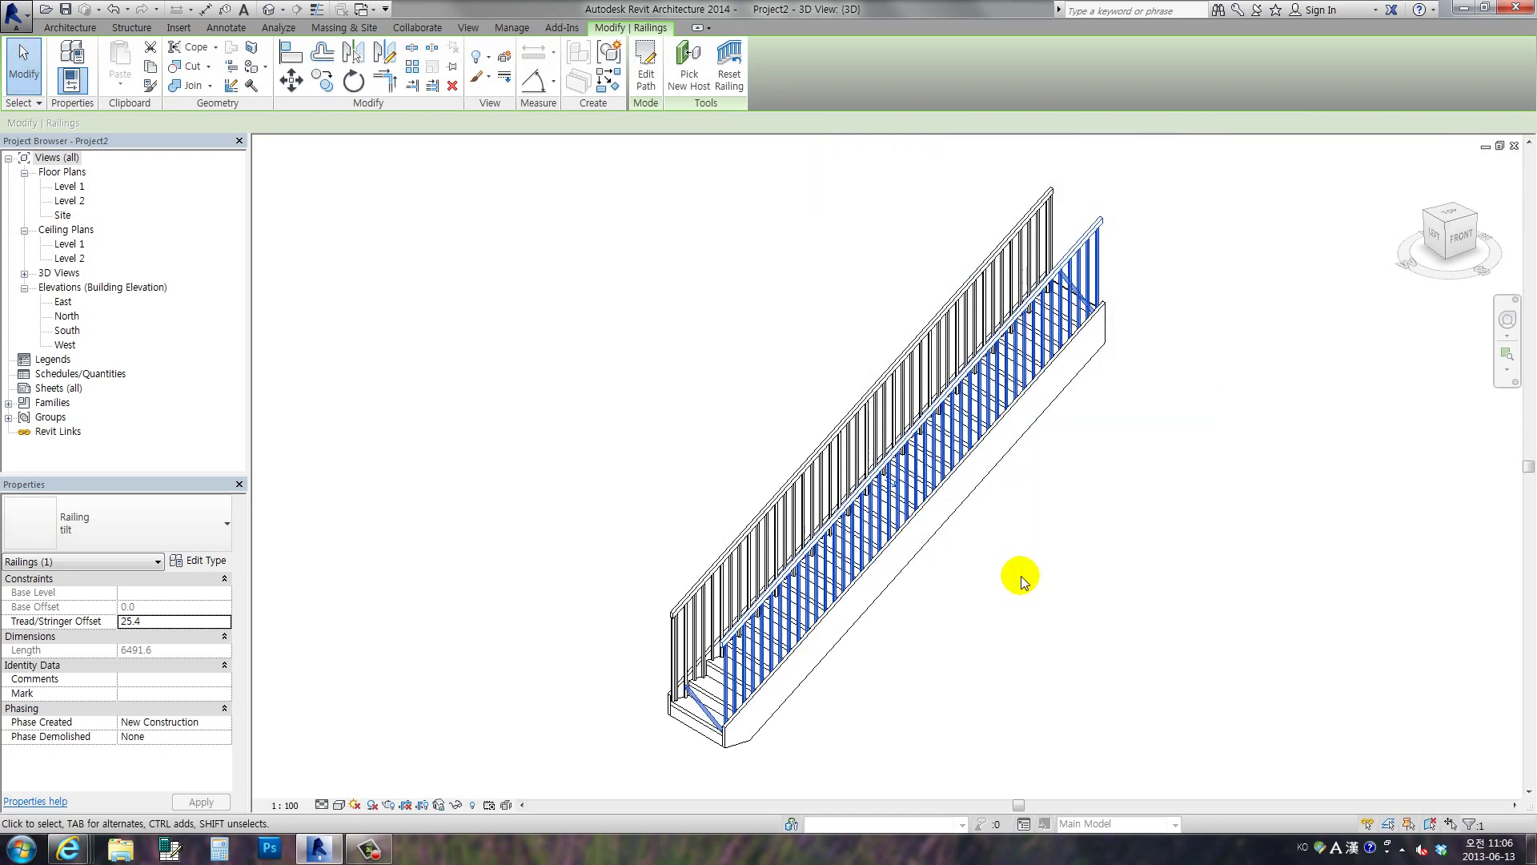
{"action": "mouse_move", "coordinate": [1019, 578]}
{"action": "middle_mouse_down", "text": "shift"}
{"action": "mouse_move", "coordinate": [971, 611]}
{"action": "mouse_move", "coordinate": [1094, 312]}
{"action": "middle_mouse_up", "text": "shift"}
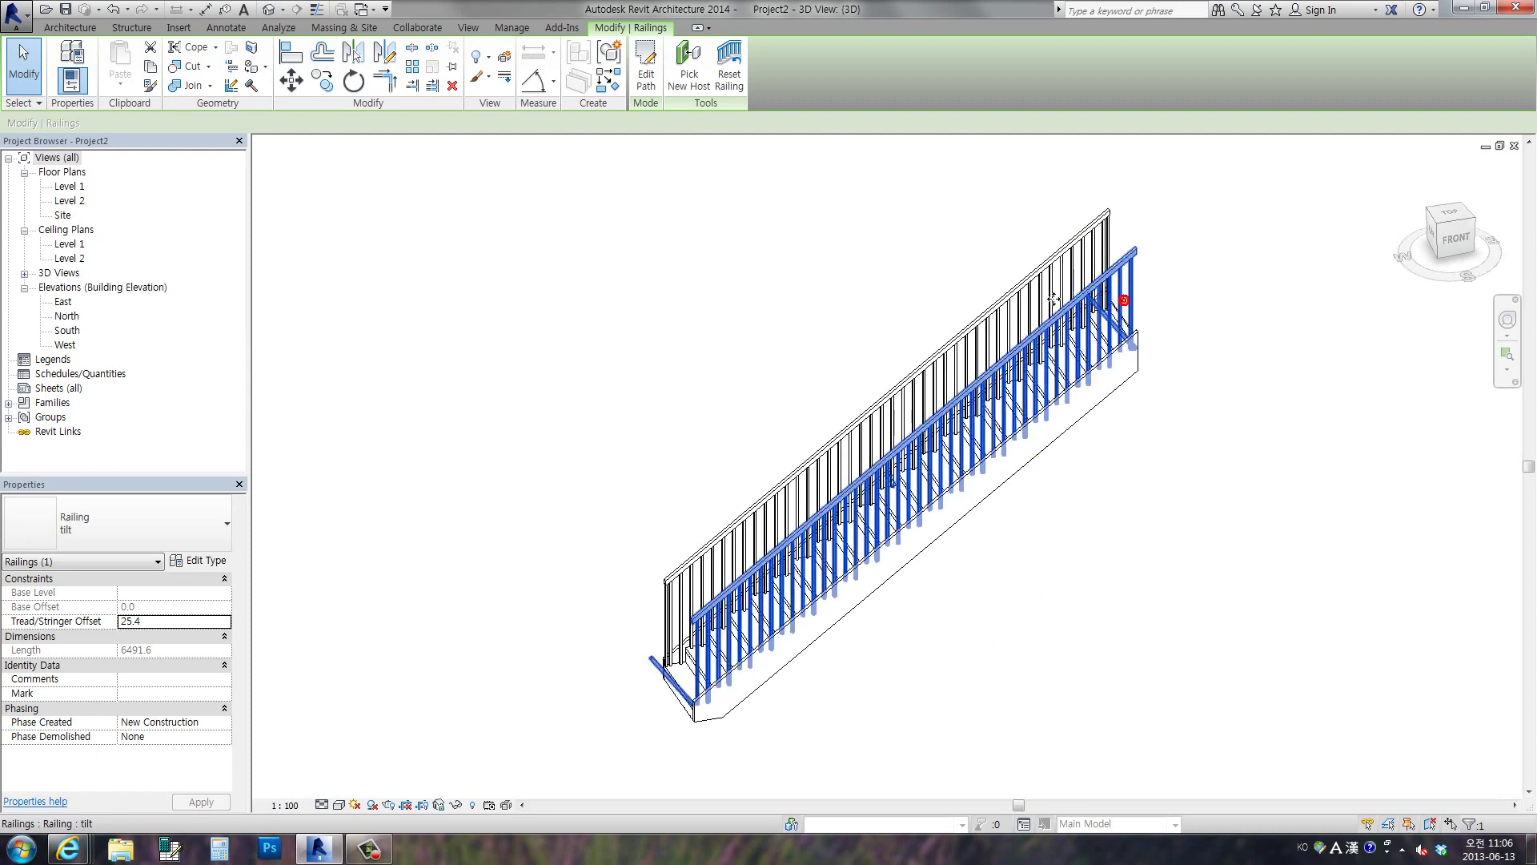
Turn off one baluster per tread and space the tilt railing's balusters 600 apart
{"action": "left_click", "coordinate": [654, 274]}
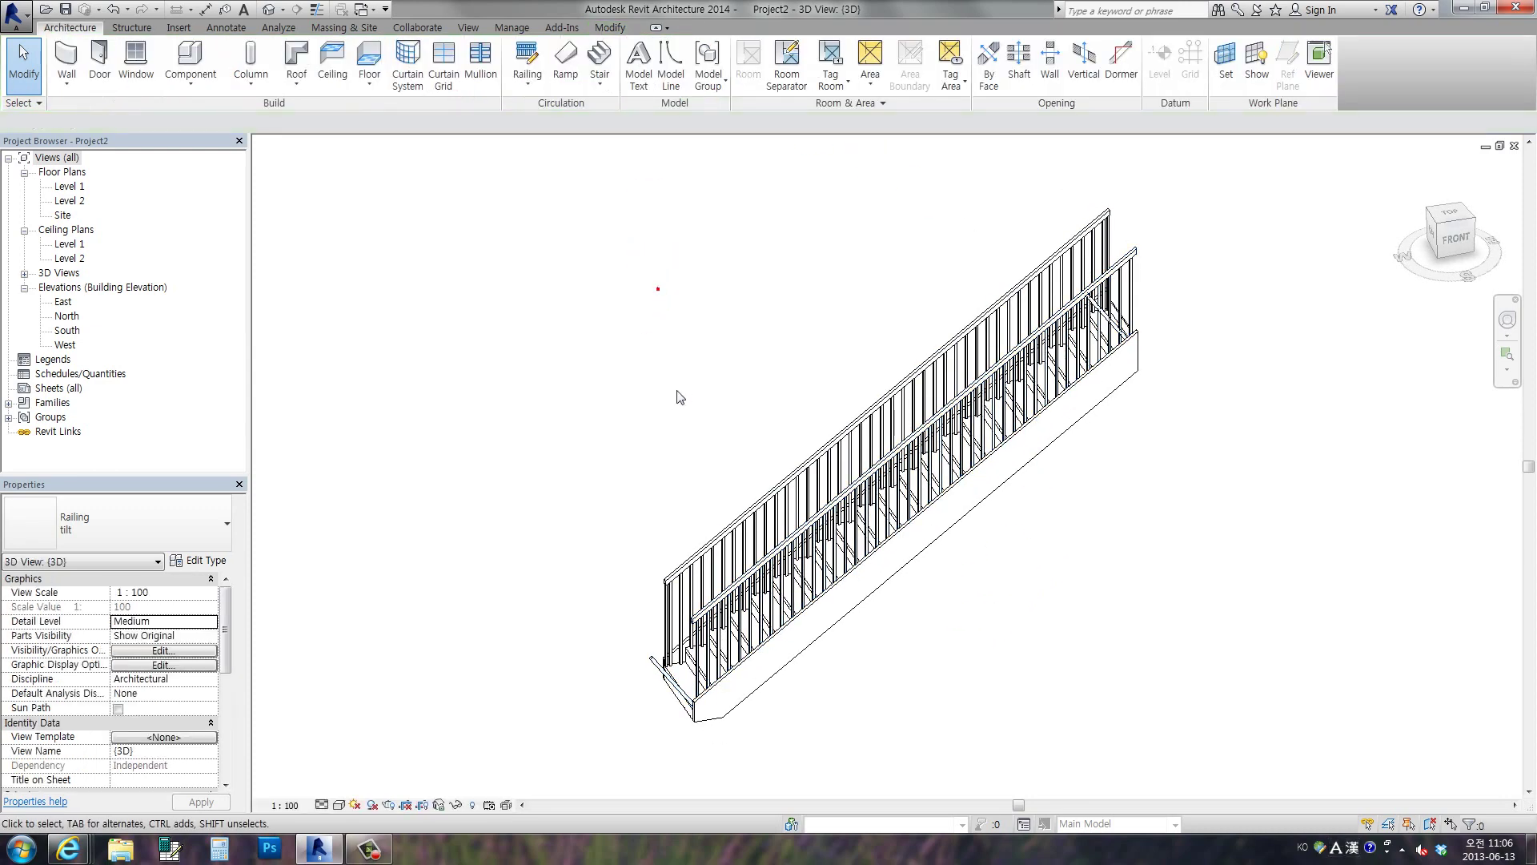
{"action": "left_click", "coordinate": [798, 534]}
{"action": "left_click", "coordinate": [211, 559]}
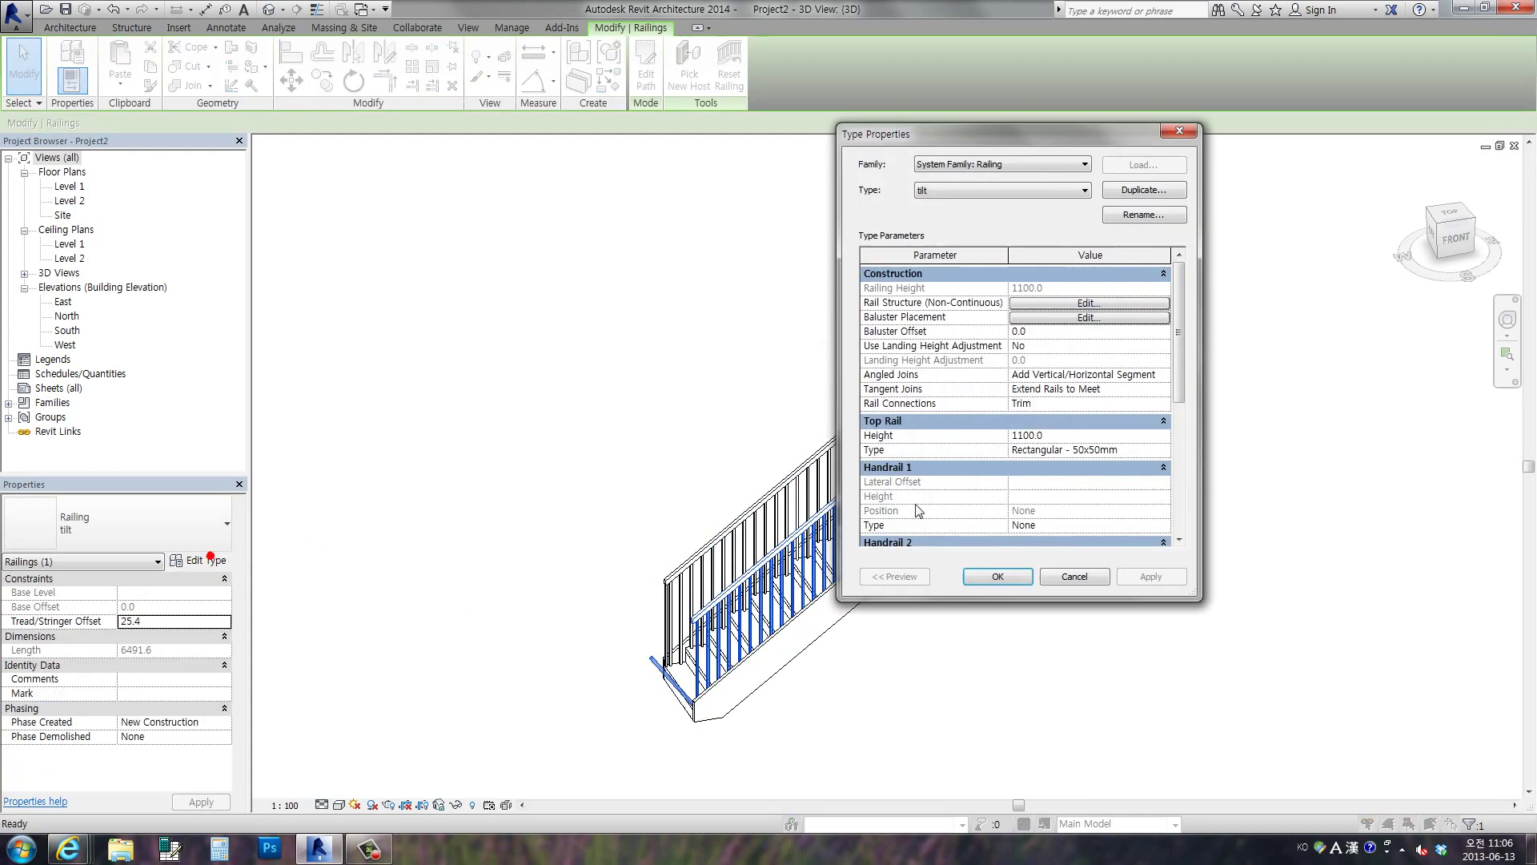
{"action": "left_click", "coordinate": [1091, 319]}
{"action": "left_click", "coordinate": [783, 407]}
{"action": "type", "text": "600"}
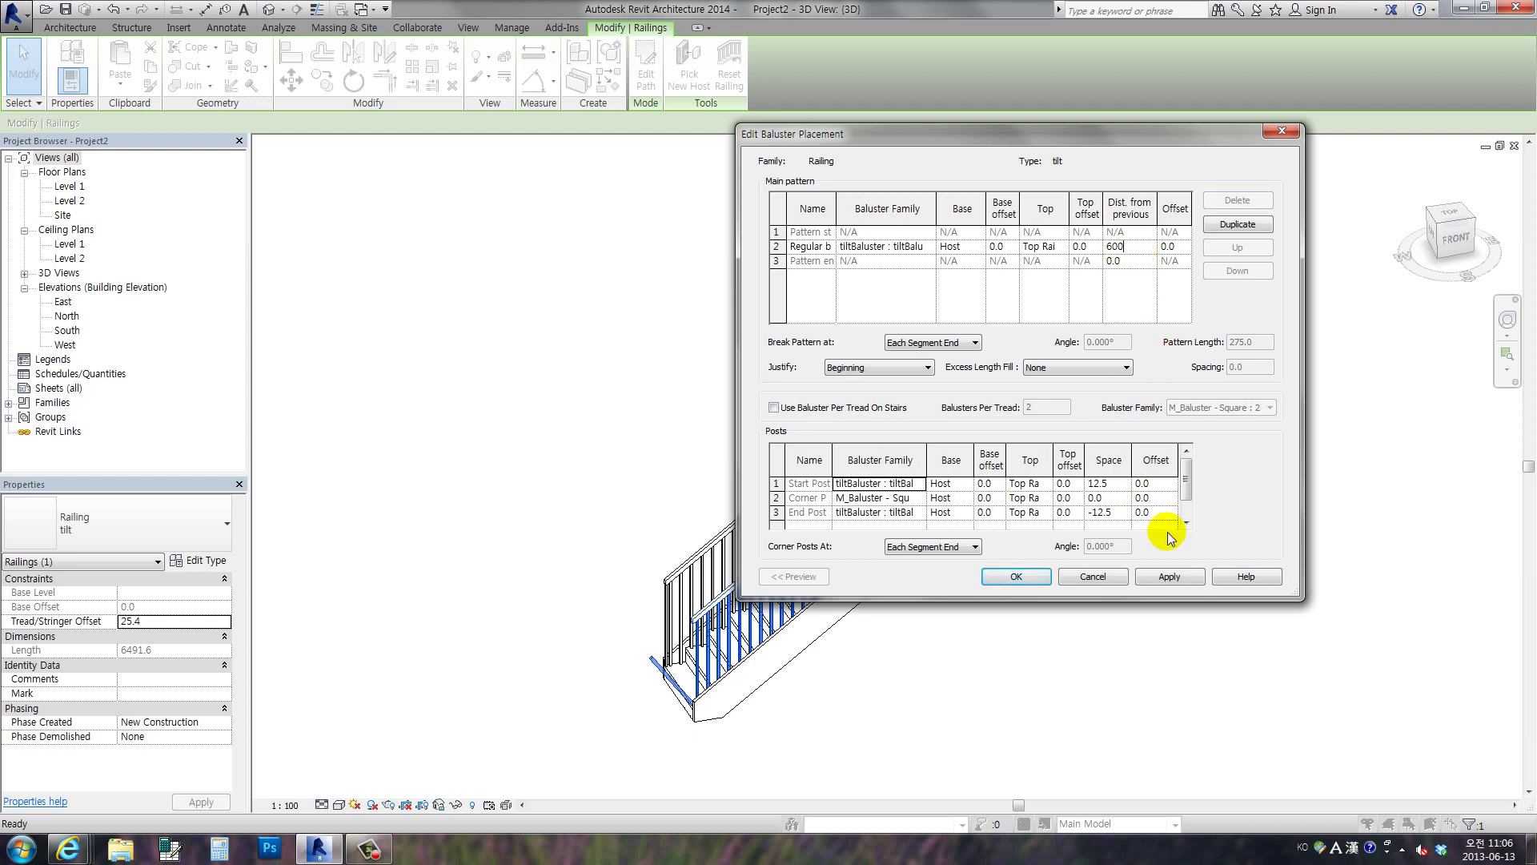
{"action": "left_click", "coordinate": [1168, 577]}
{"action": "left_click", "coordinate": [1016, 577]}
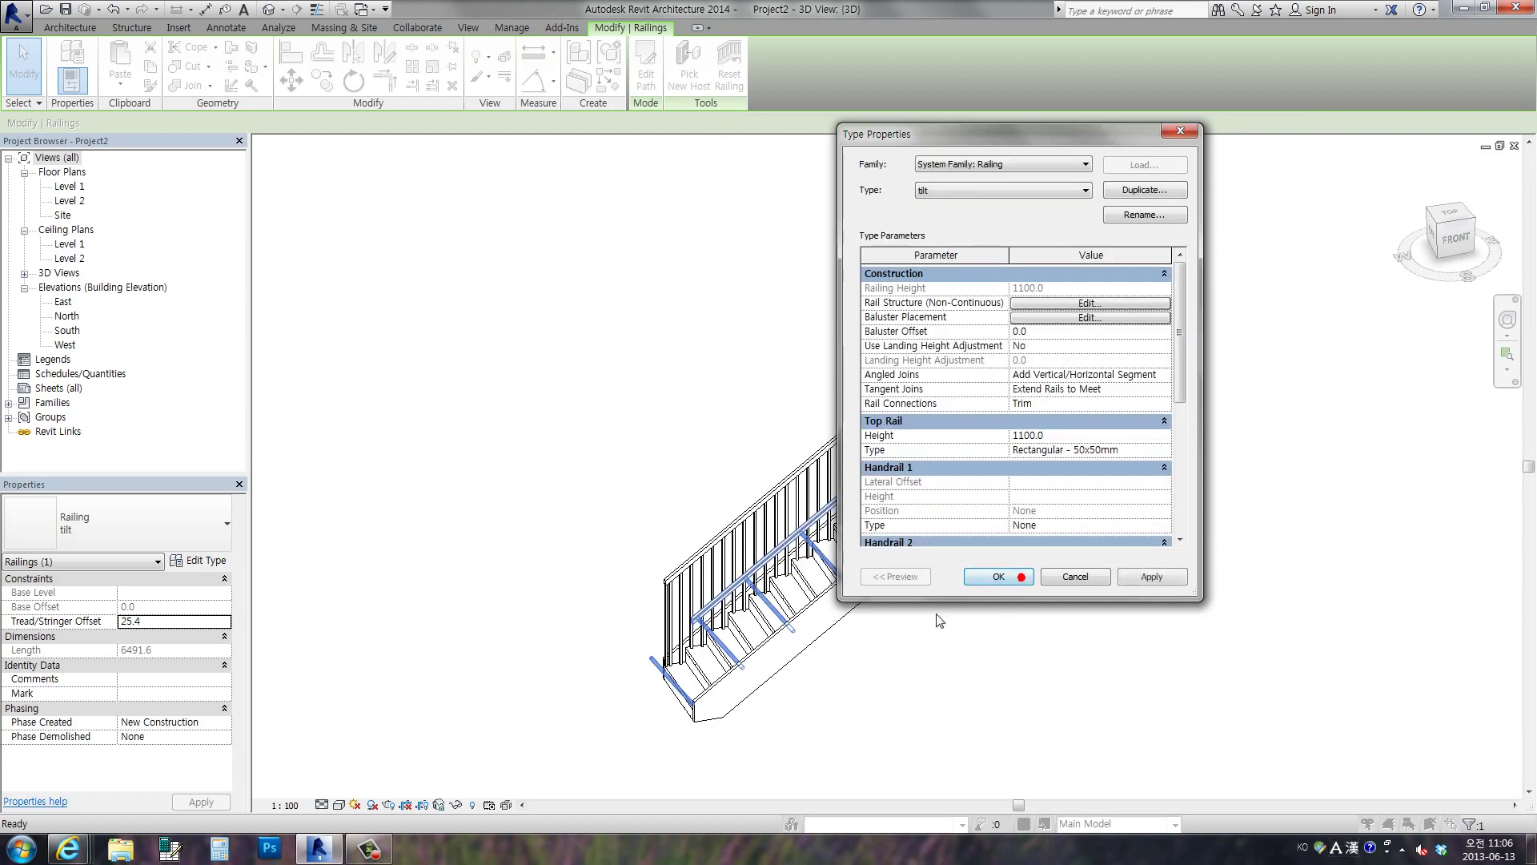
{"action": "left_click", "coordinate": [1000, 577]}
Orbit the stair and reselect the railing to check the wider baluster spacing
{"action": "left_click", "coordinate": [930, 624]}
{"action": "mouse_move", "coordinate": [1043, 594]}
{"action": "middle_mouse_down", "text": "shift"}
{"action": "mouse_move", "coordinate": [1083, 550]}
{"action": "mouse_move", "coordinate": [938, 541]}
{"action": "middle_mouse_up", "text": "shift"}
{"action": "left_click", "coordinate": [899, 438]}
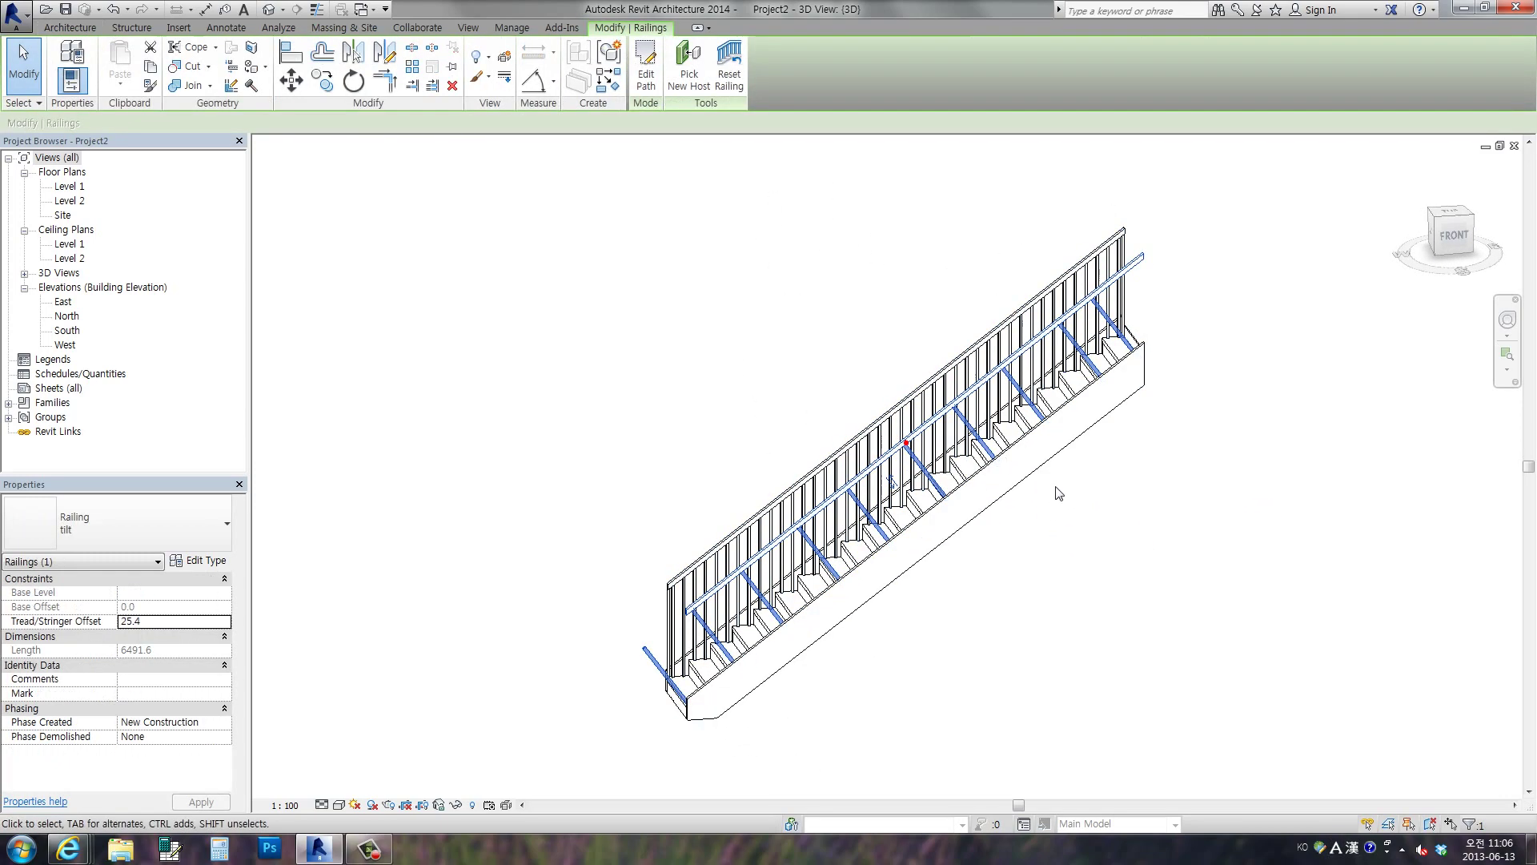
{"action": "left_click", "coordinate": [621, 237]}
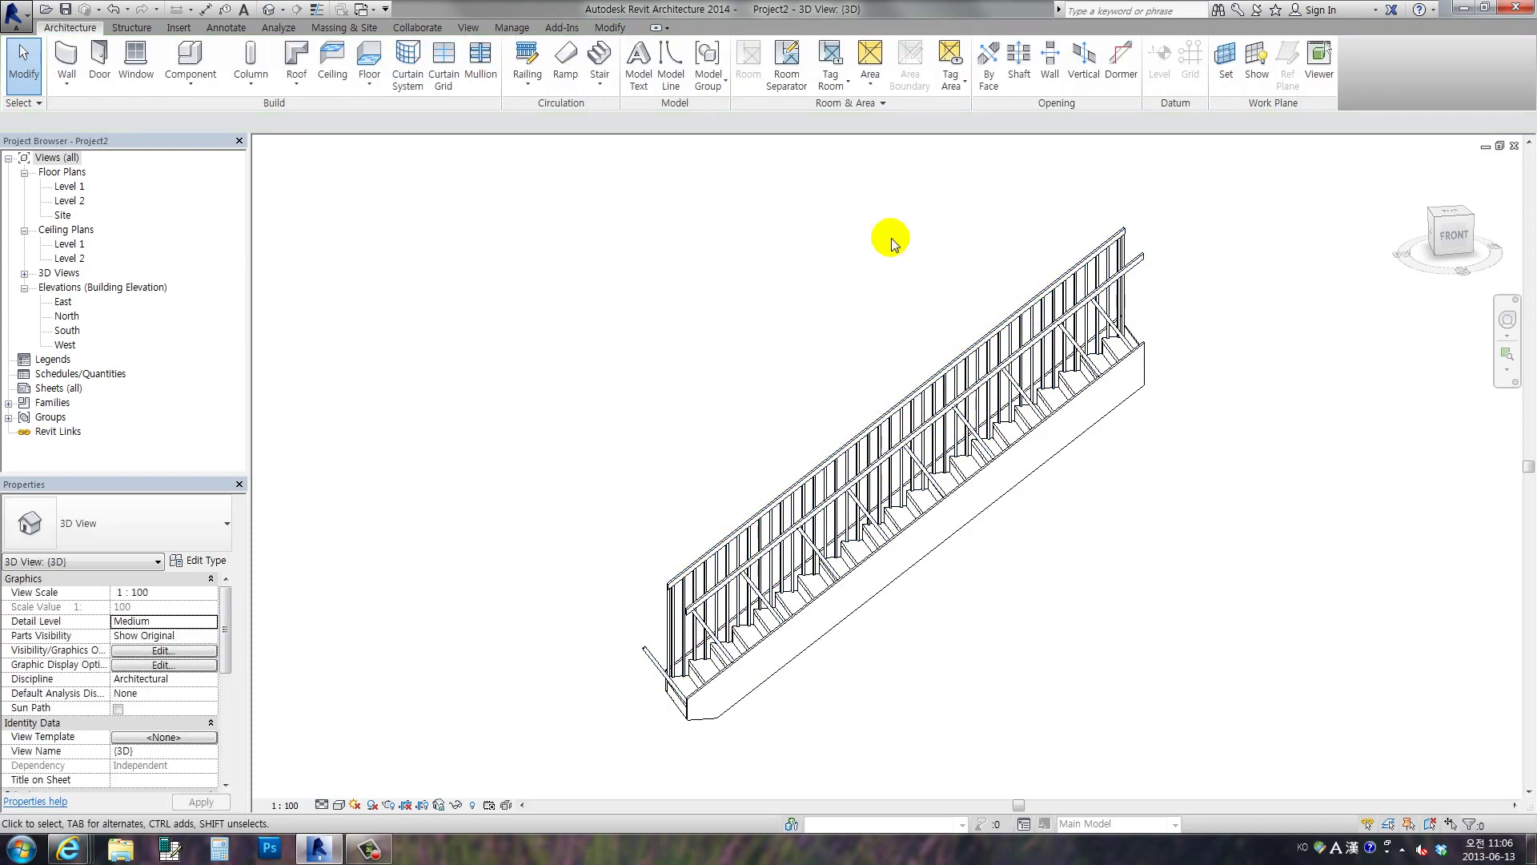
{"action": "left_click", "coordinate": [594, 26]}
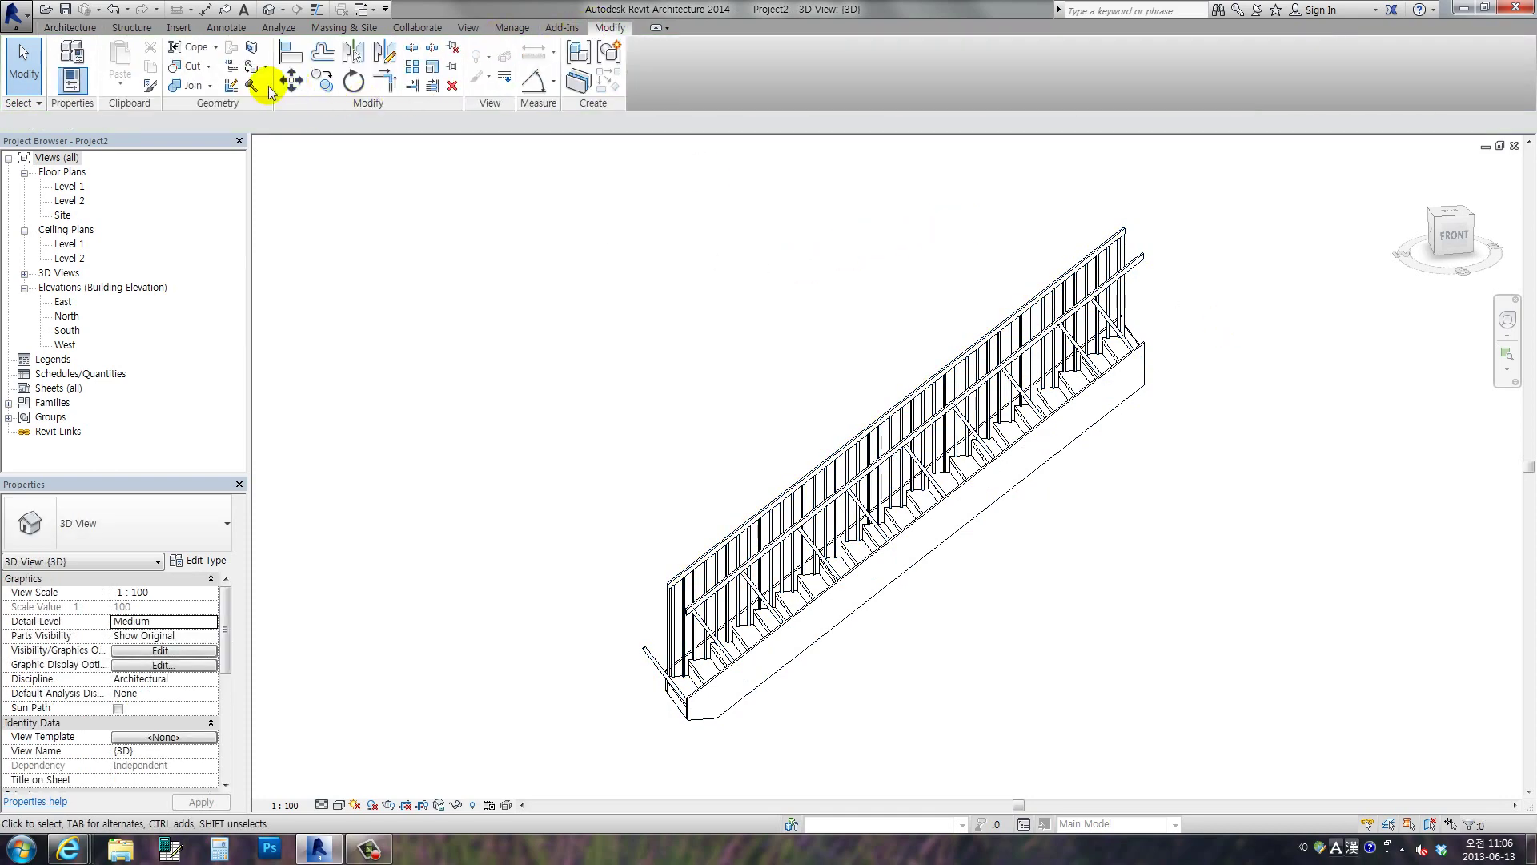
Match the other stair railing to the widely spaced tilt railing type
{"action": "left_click", "coordinate": [151, 86]}
{"action": "left_click", "coordinate": [1131, 242]}
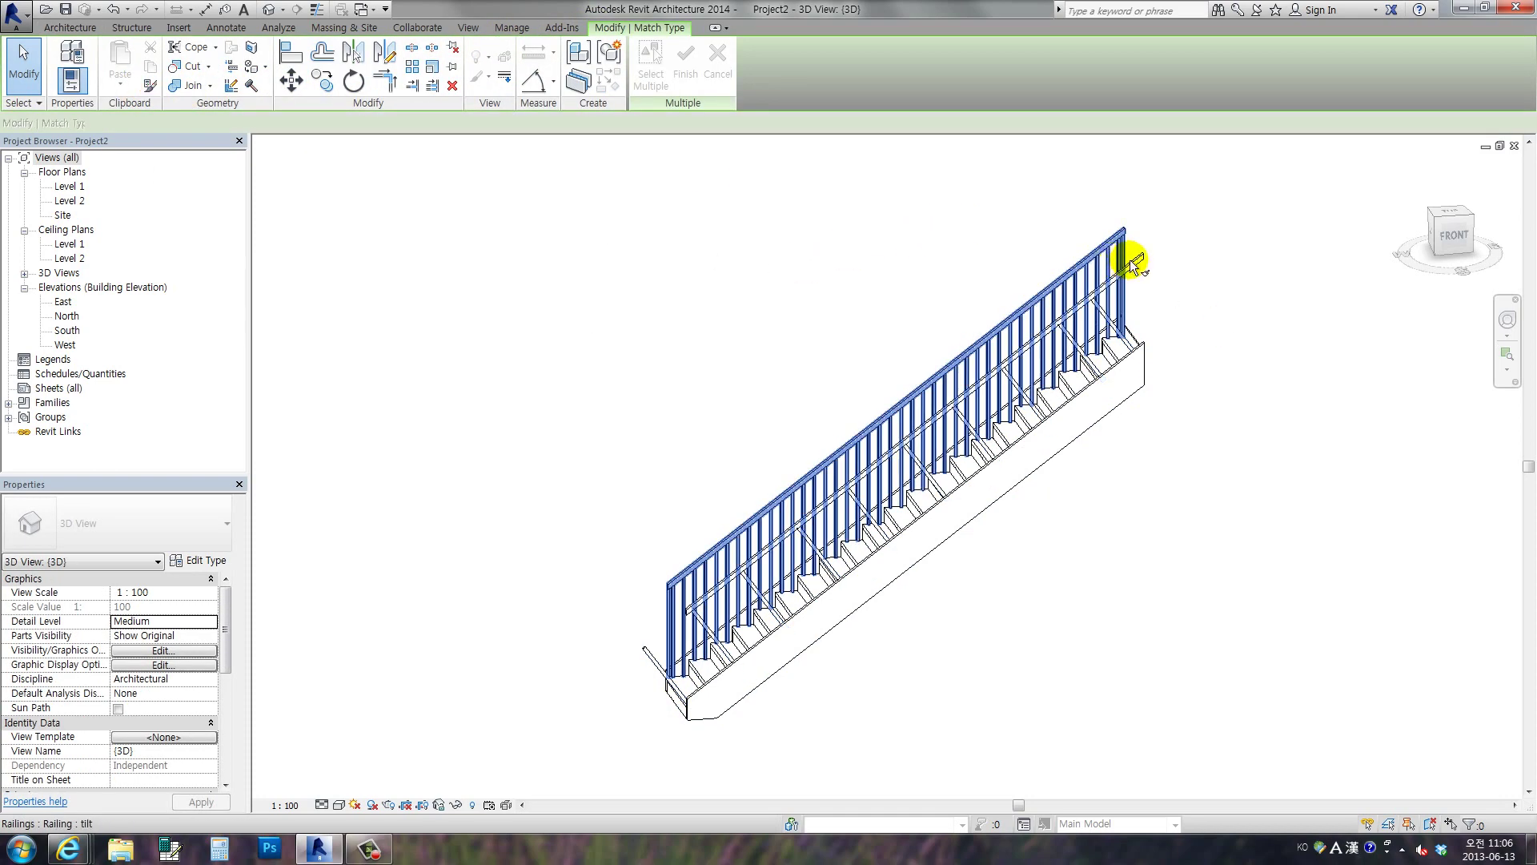
{"action": "left_click", "coordinate": [1134, 258]}
{"action": "left_click", "coordinate": [36, 72]}
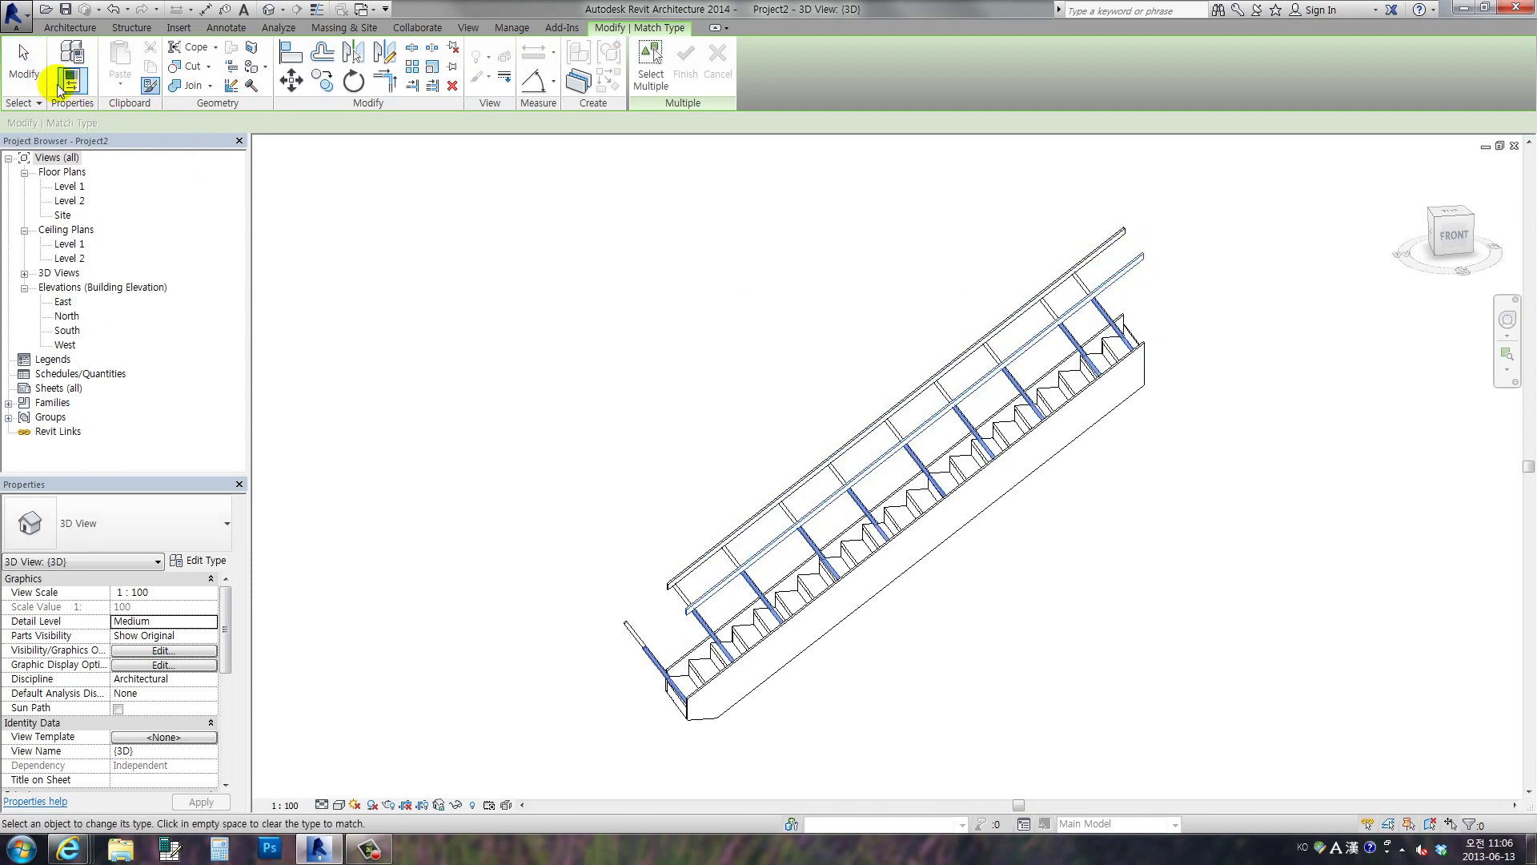
Orbit and zoom around the stair from behind to inspect the railing's end
{"action": "mouse_move", "coordinate": [1136, 400]}
{"action": "middle_mouse_down", "text": "shift"}
{"action": "mouse_move", "coordinate": [1149, 413]}
{"action": "mouse_move", "coordinate": [1183, 386]}
{"action": "middle_mouse_up", "text": "shift"}
{"action": "scroll", "coordinate": [886, 474], "scroll_direction": "up", "scroll_amount": 2}
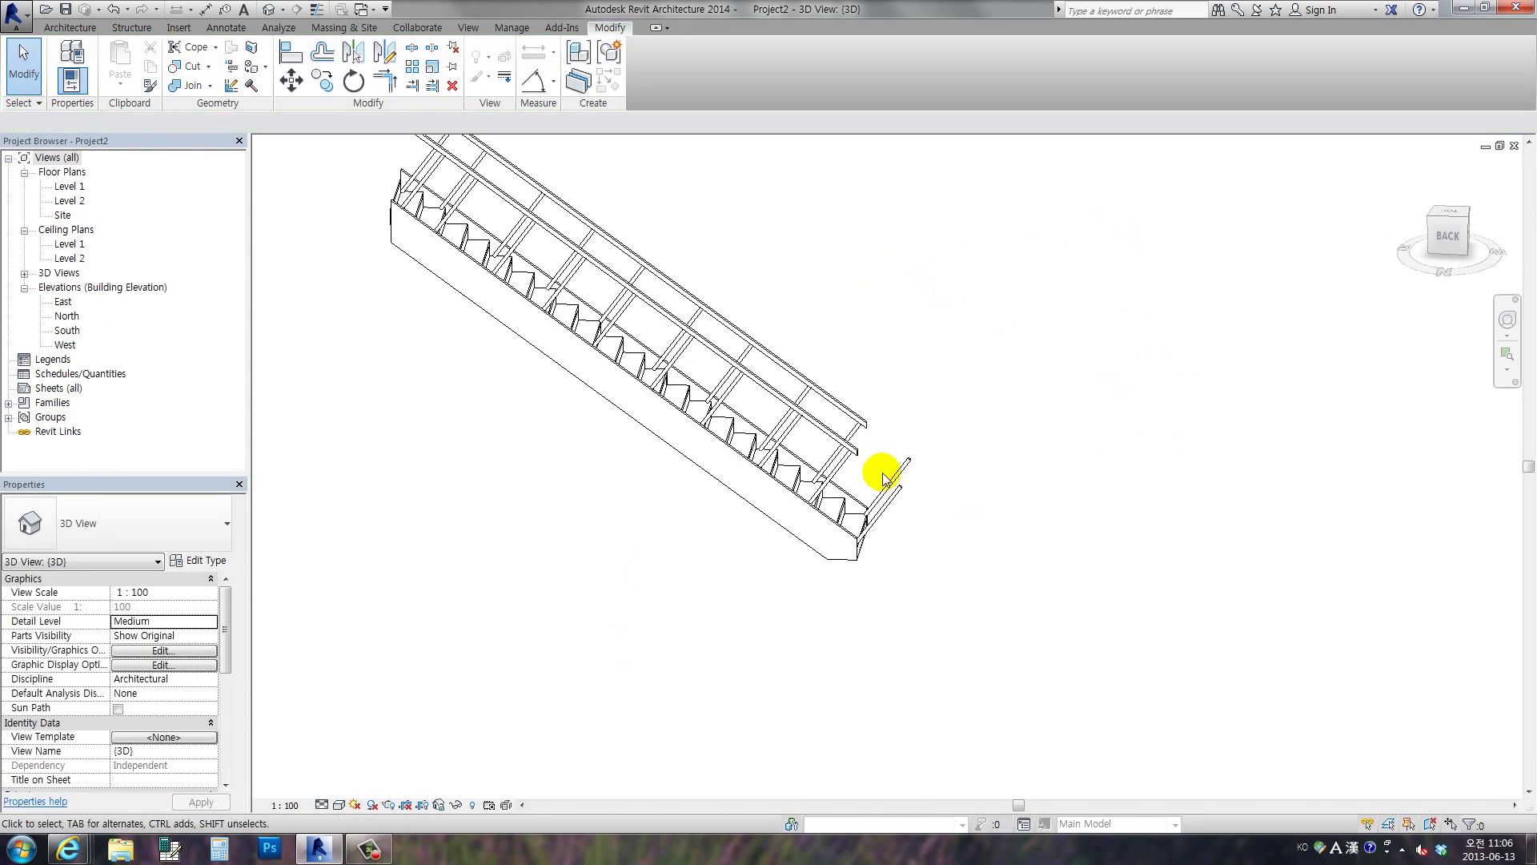
{"action": "scroll", "coordinate": [909, 429], "scroll_direction": "up", "scroll_amount": 2}
{"action": "scroll", "coordinate": [789, 451], "scroll_direction": "up", "scroll_amount": 2}
{"action": "left_click", "coordinate": [785, 445]}
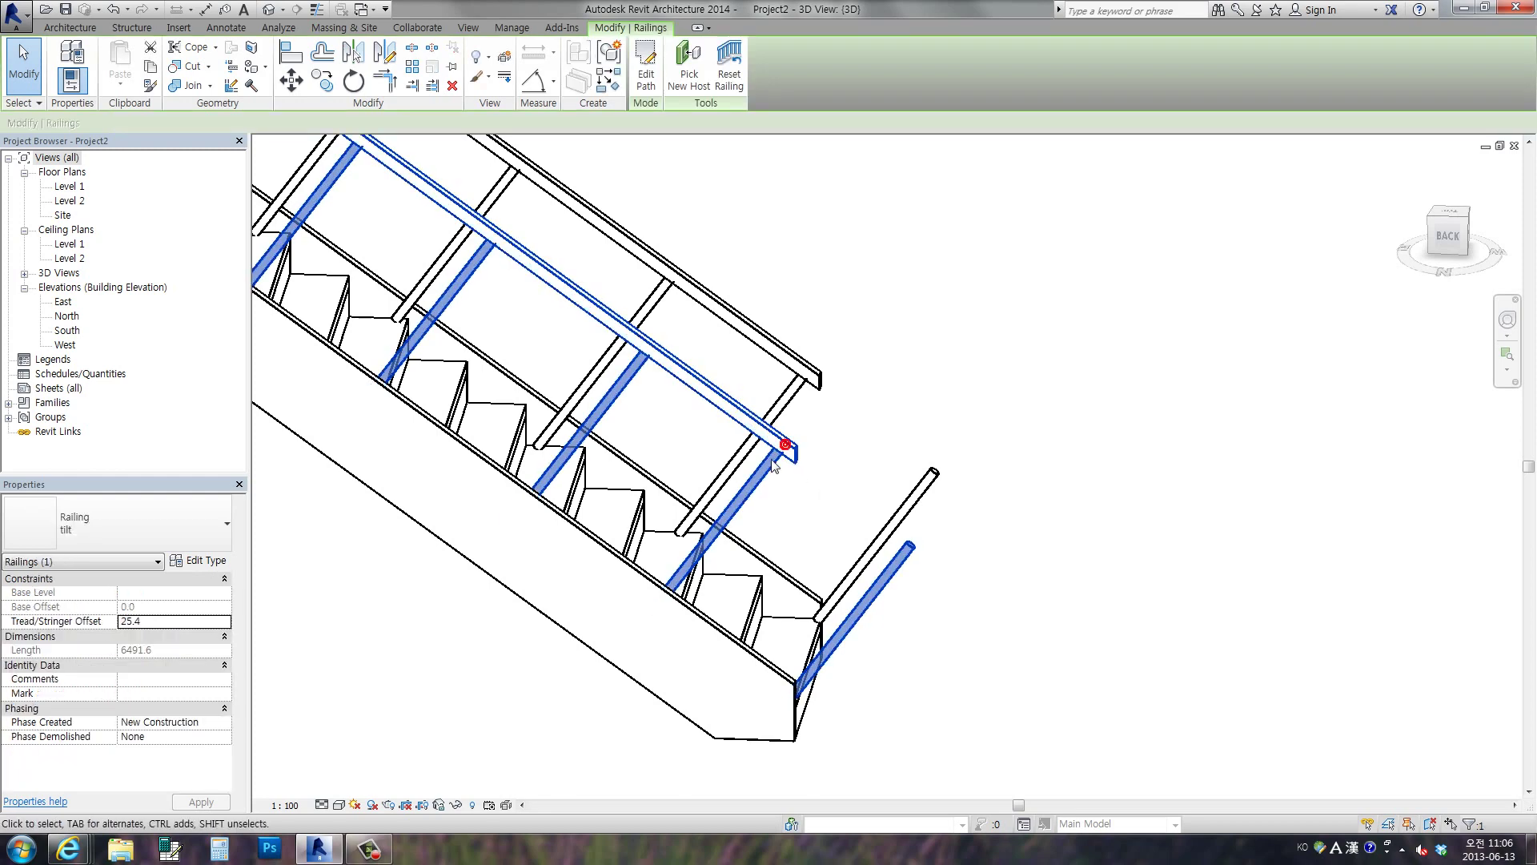
{"action": "scroll", "coordinate": [1255, 360], "scroll_direction": "down", "scroll_amount": 2}
{"action": "middle_click_drag", "start_coordinate": [1255, 359], "coordinate": [1033, 367], "text": "shift"}
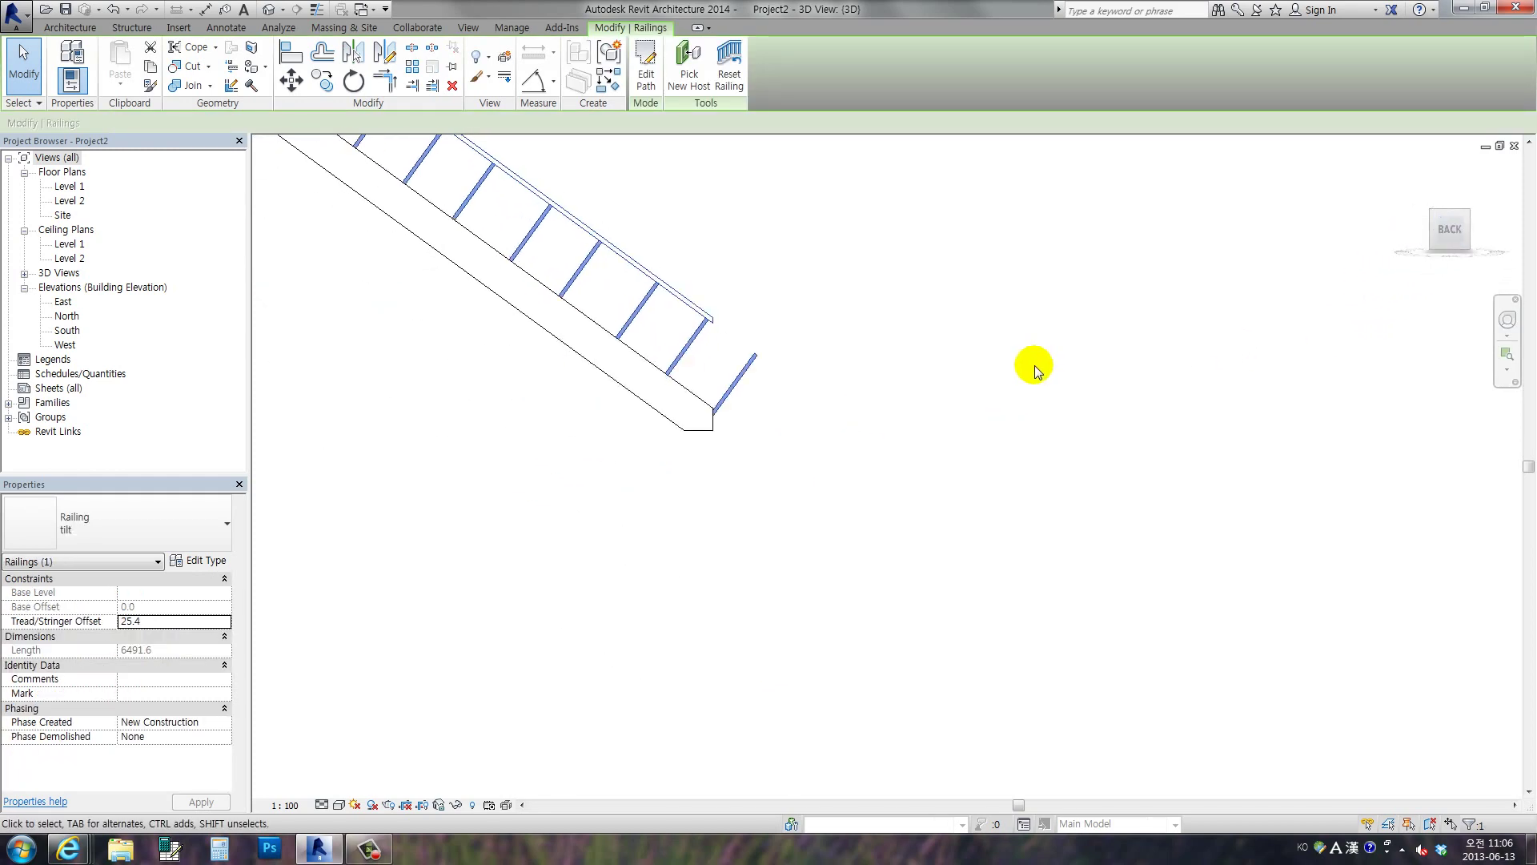
{"action": "scroll", "coordinate": [1039, 515], "scroll_direction": "down", "scroll_amount": 2}
{"action": "scroll", "coordinate": [875, 360], "scroll_direction": "up", "scroll_amount": 2}
{"action": "scroll", "coordinate": [899, 375], "scroll_direction": "up", "scroll_amount": 3}
{"action": "scroll", "coordinate": [900, 375], "scroll_direction": "up", "scroll_amount": 1}
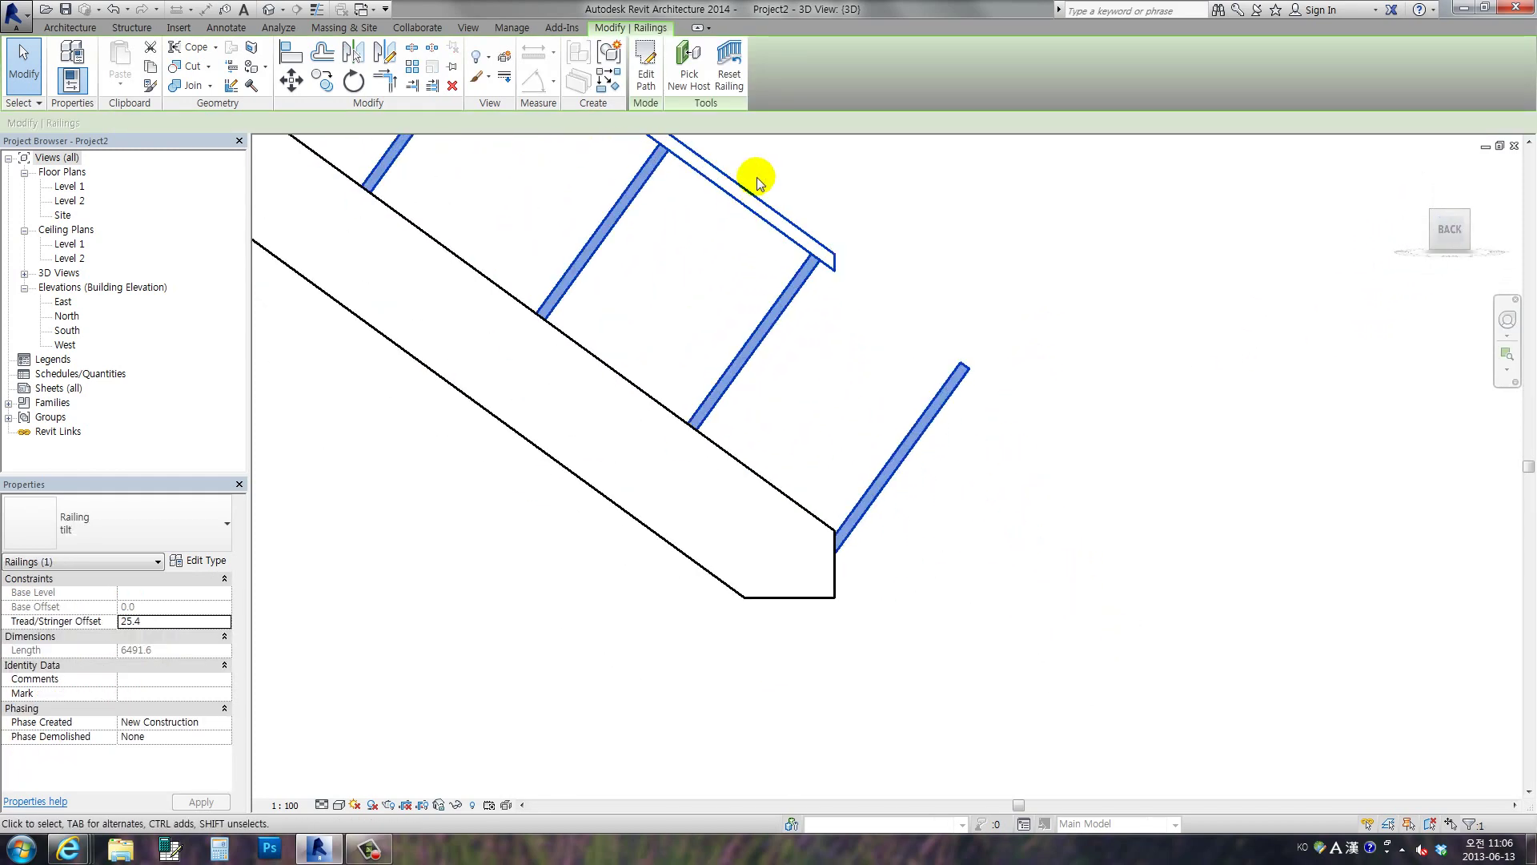
{"action": "left_click", "coordinate": [890, 203]}
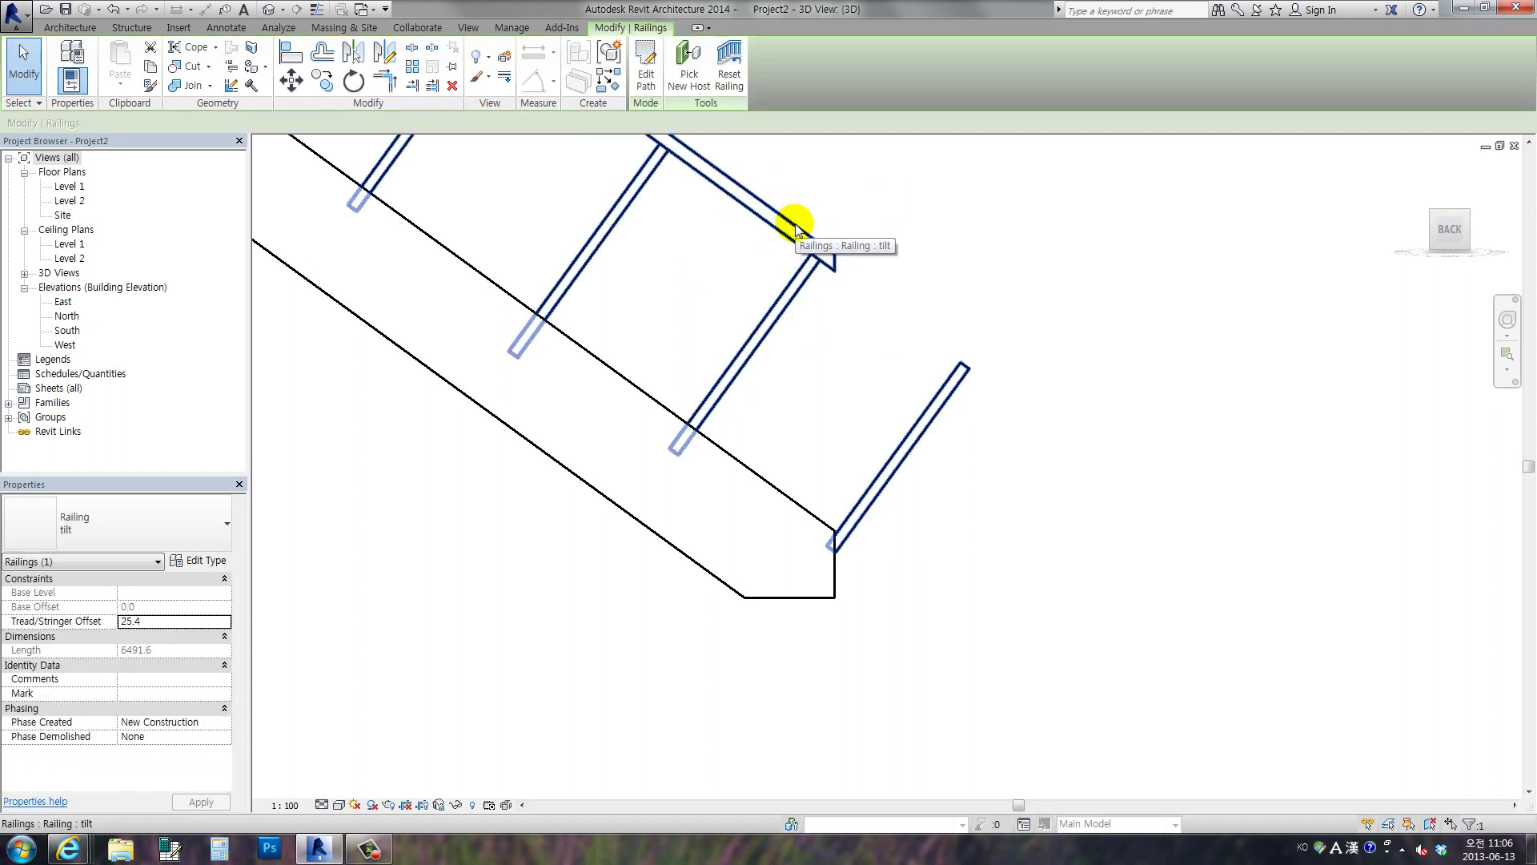
Select only the railing's top rail and open its path for editing
{"action": "key", "text": "Tab"}
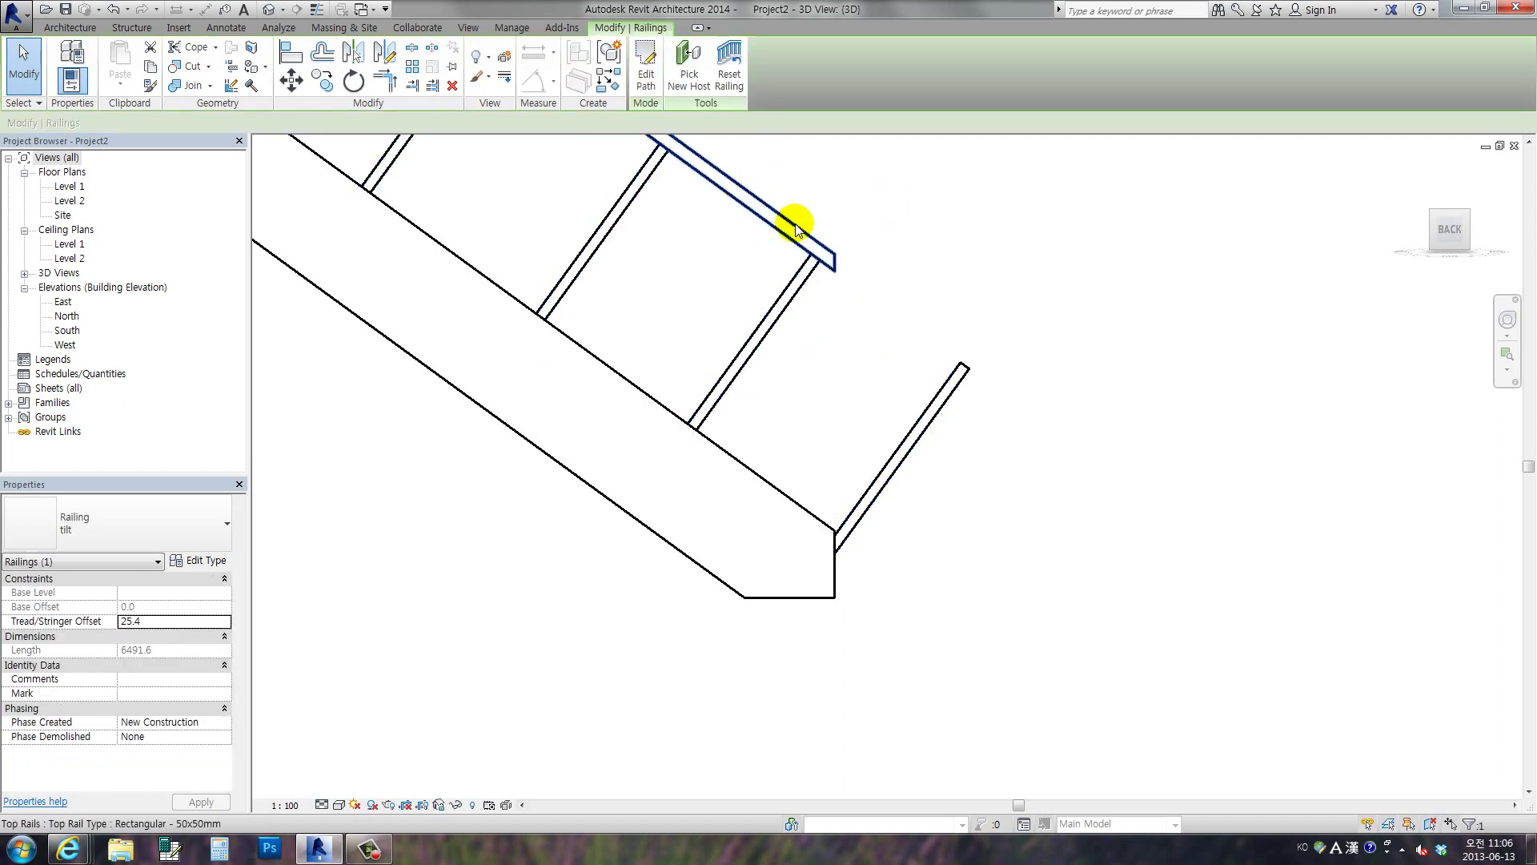
{"action": "left_click", "coordinate": [795, 228]}
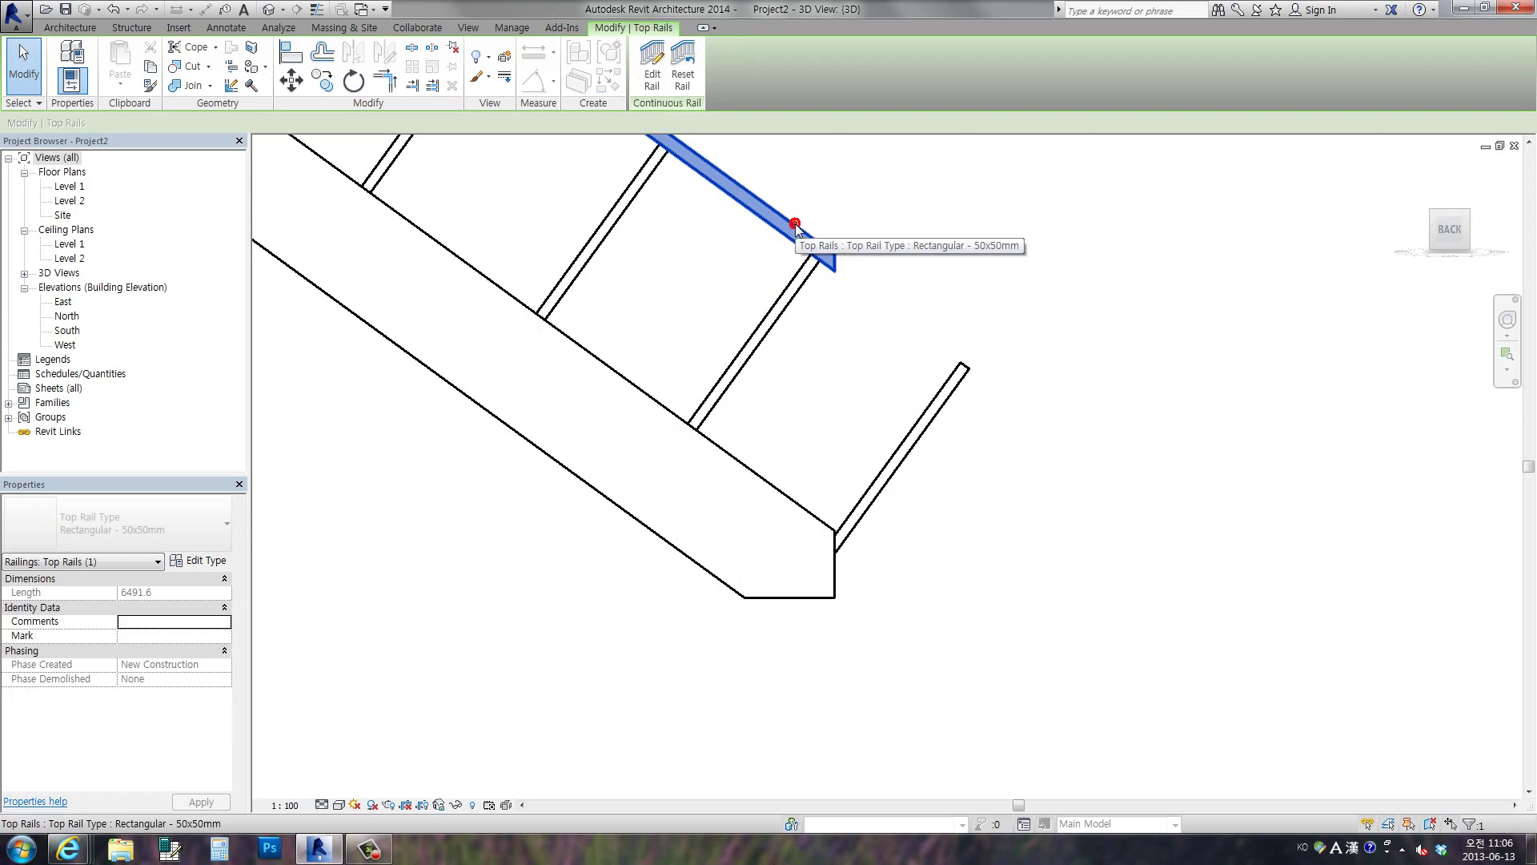
{"action": "left_click", "coordinate": [655, 78]}
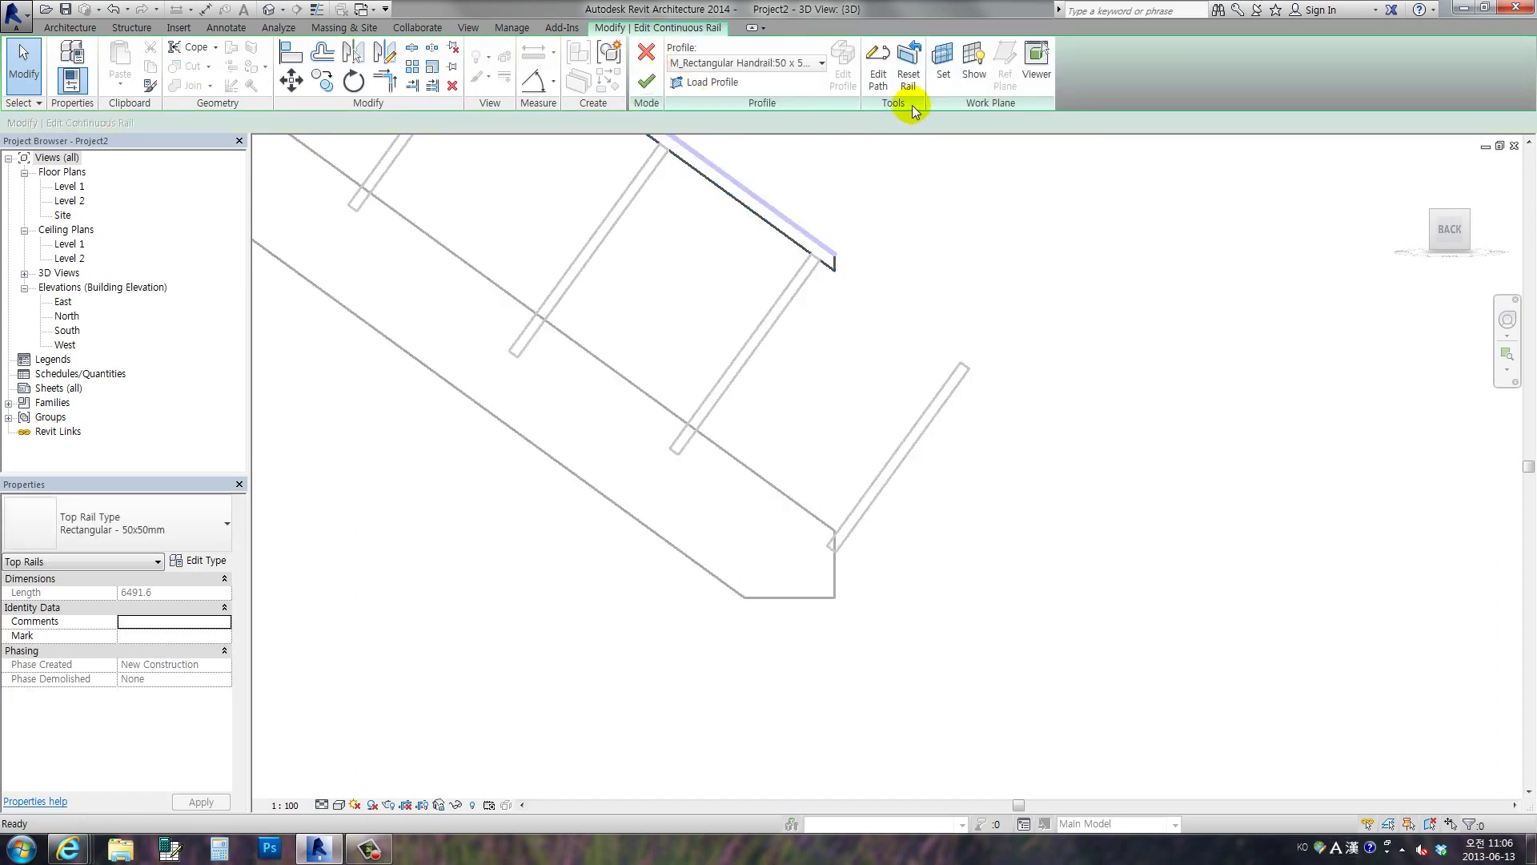
{"action": "left_click", "coordinate": [878, 58]}
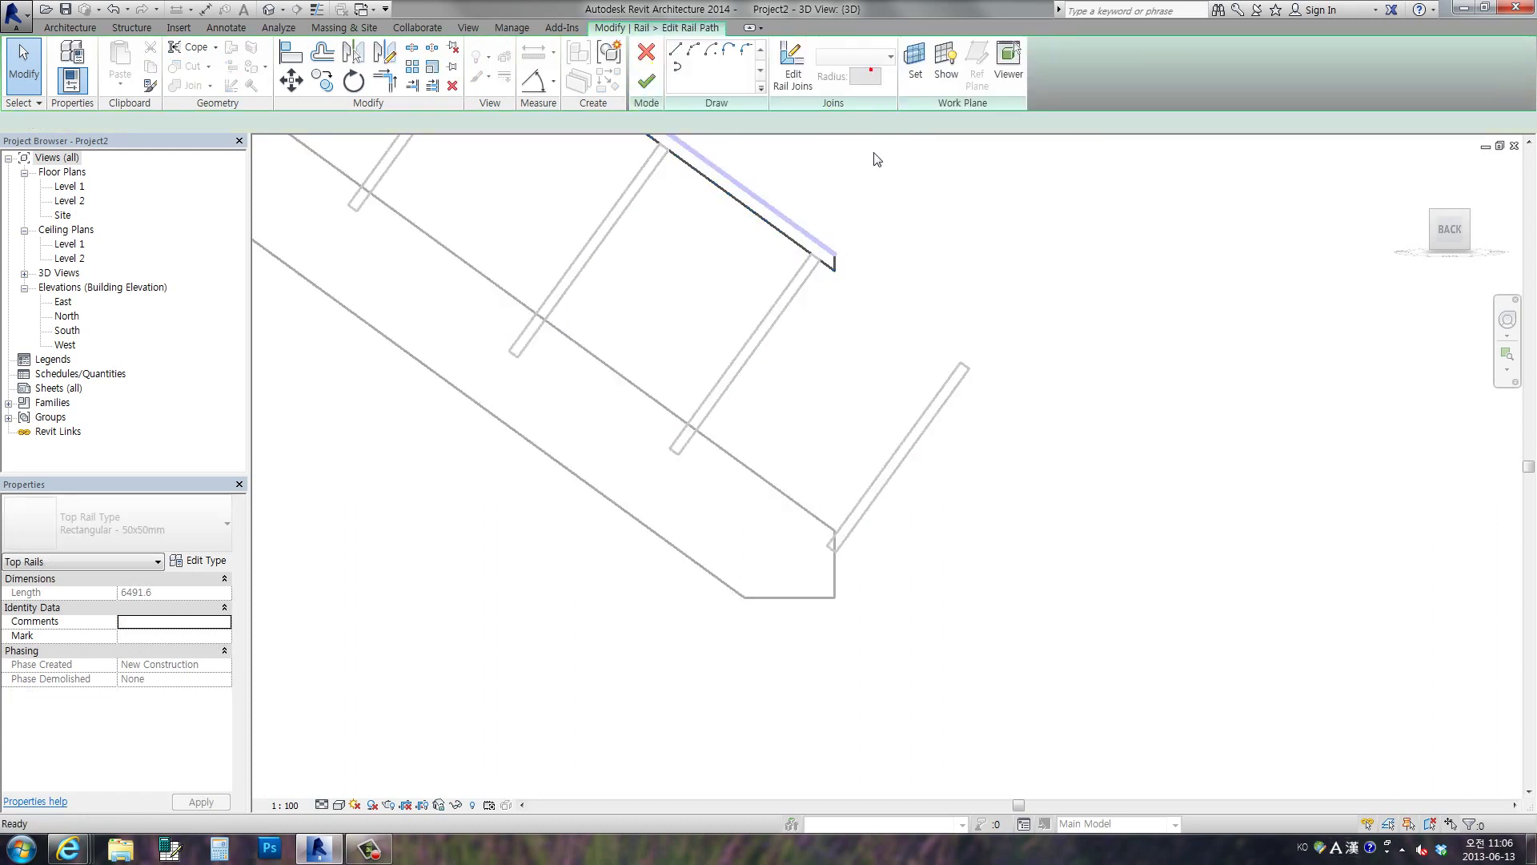
Extend the top rail path along the slope past the stair, then straight down to the floor
{"action": "left_click", "coordinate": [687, 53]}
{"action": "left_click", "coordinate": [835, 254]}
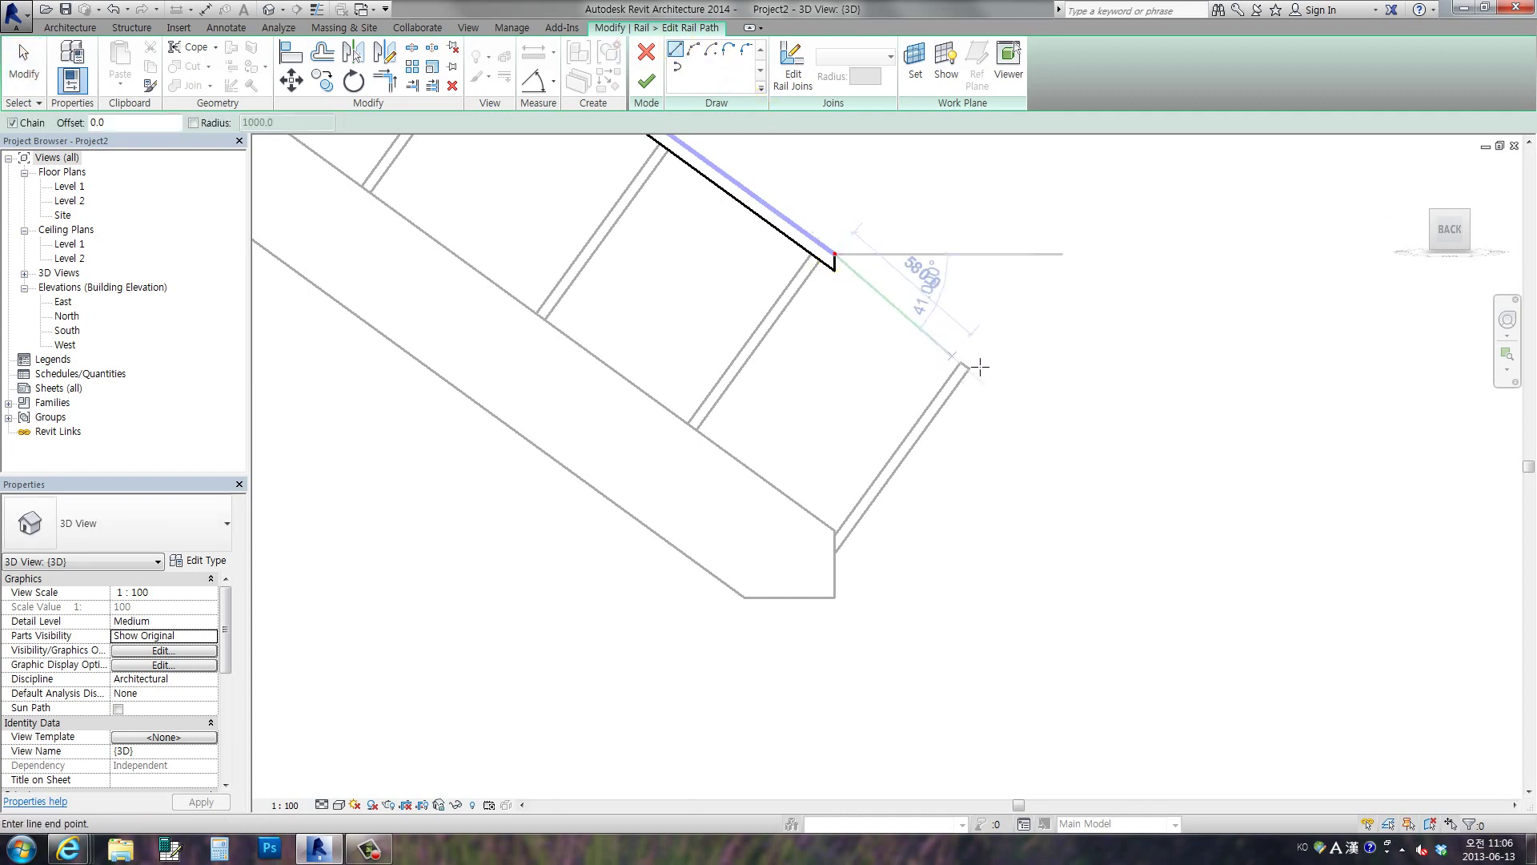
{"action": "left_click", "coordinate": [990, 366]}
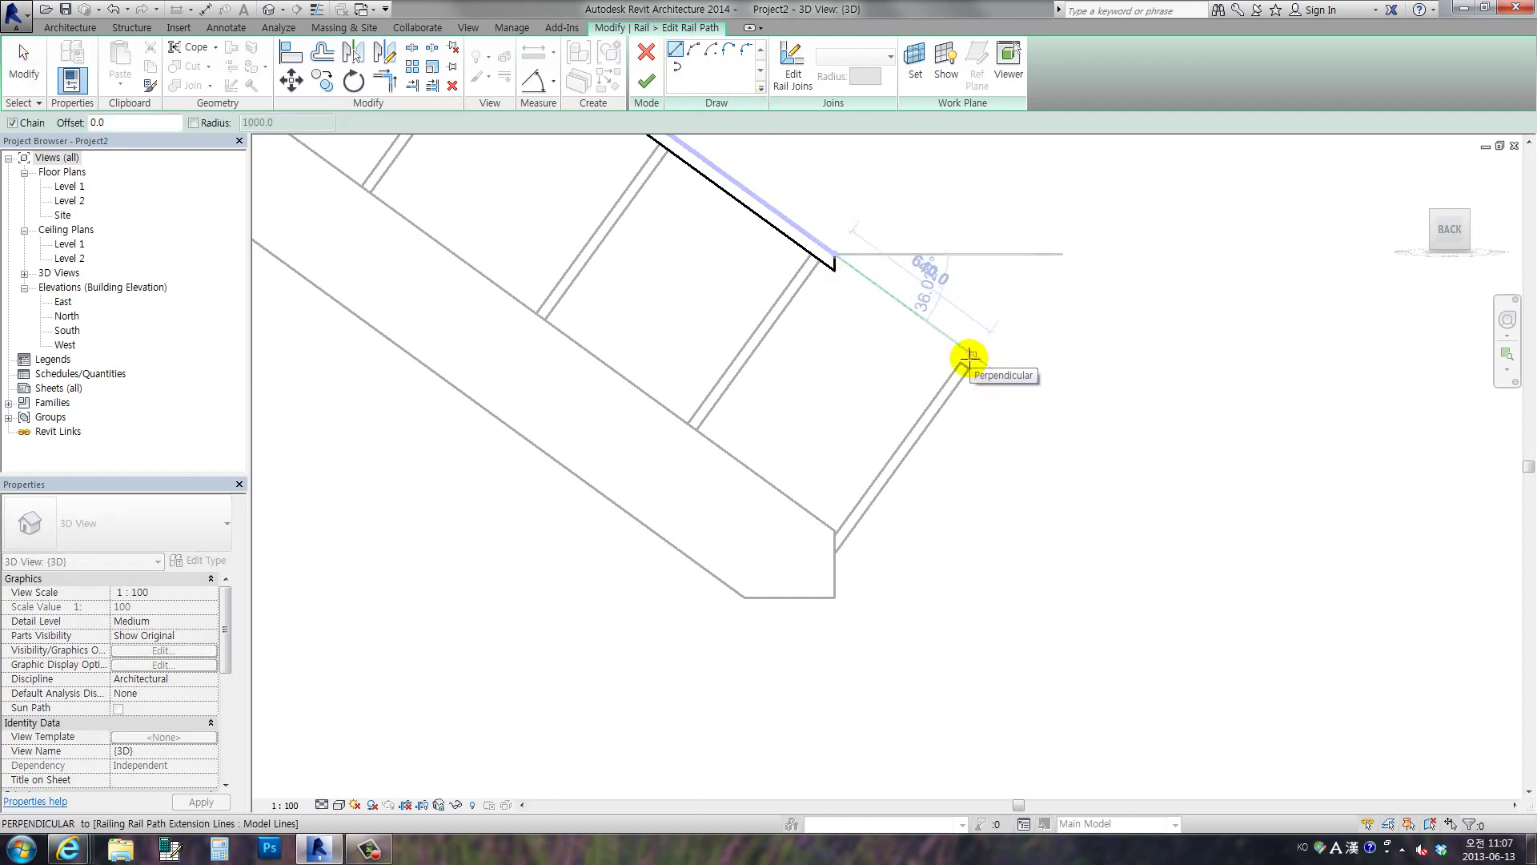
{"action": "left_click", "coordinate": [970, 355]}
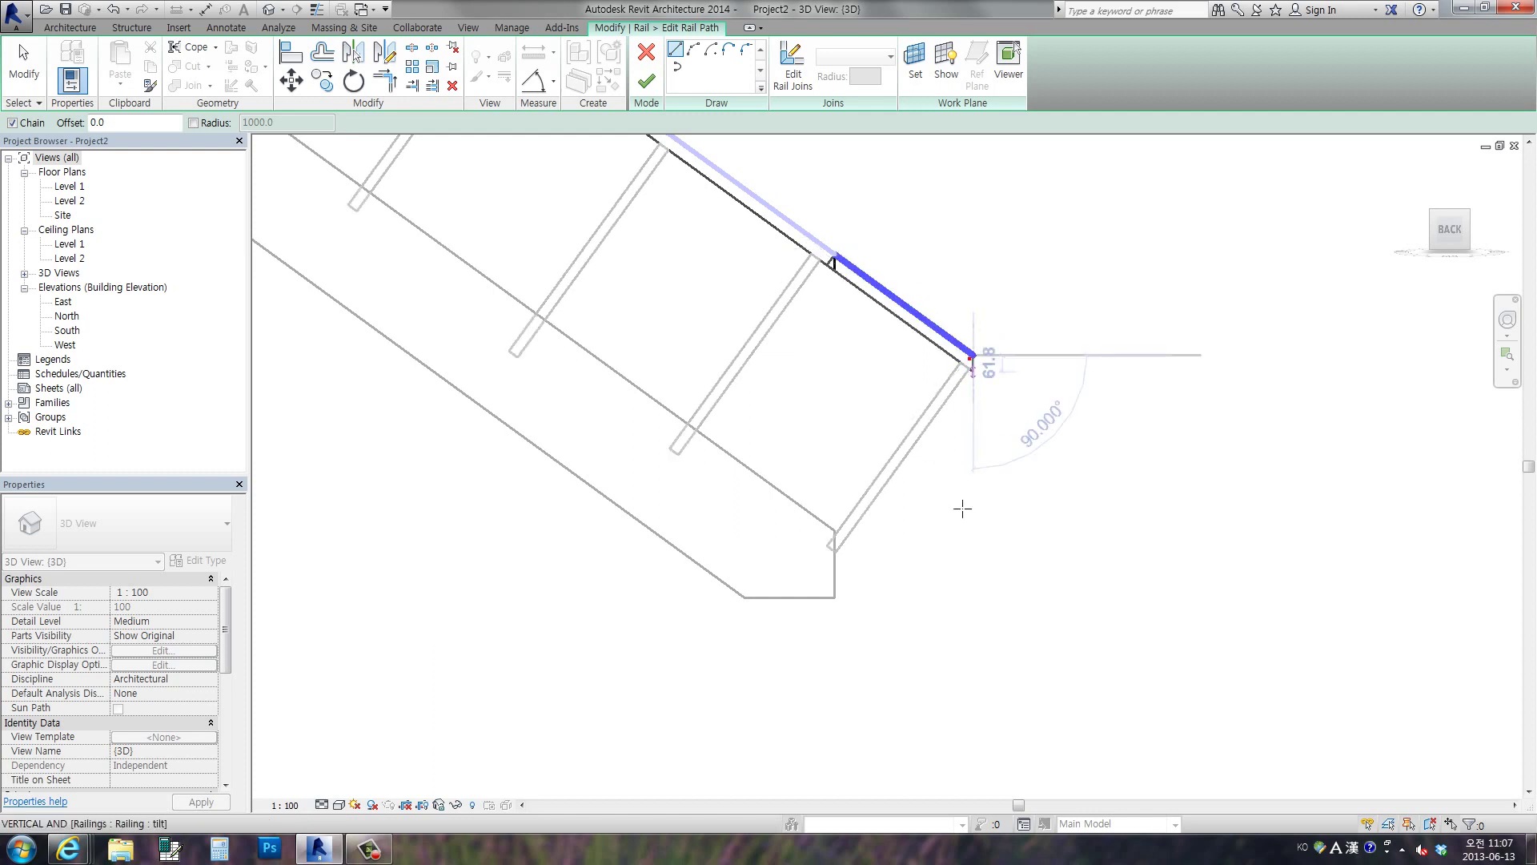
{"action": "left_click", "coordinate": [973, 599]}
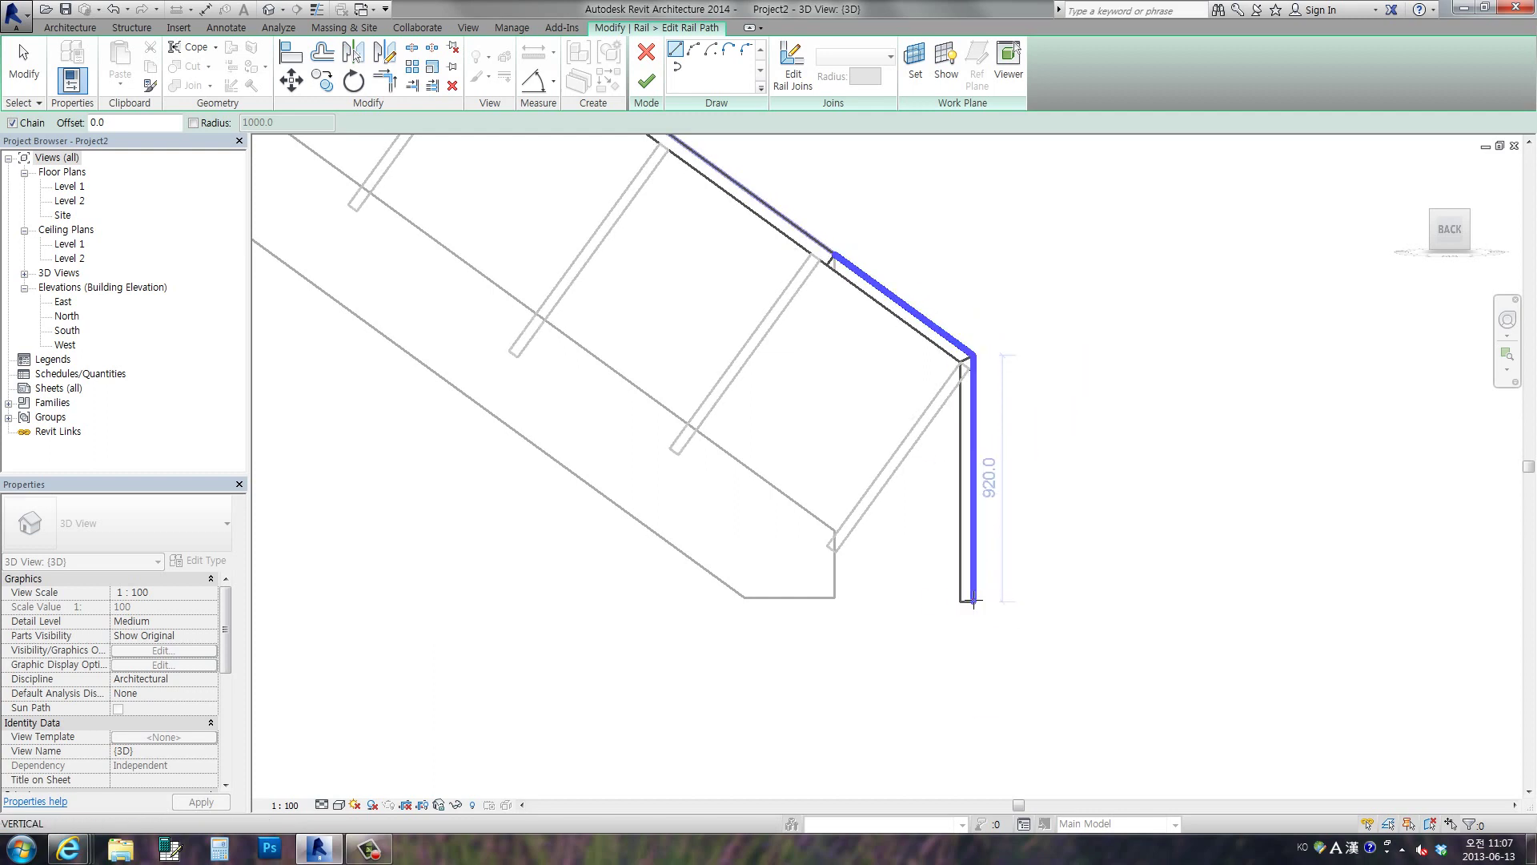
{"action": "left_click", "coordinate": [649, 80]}
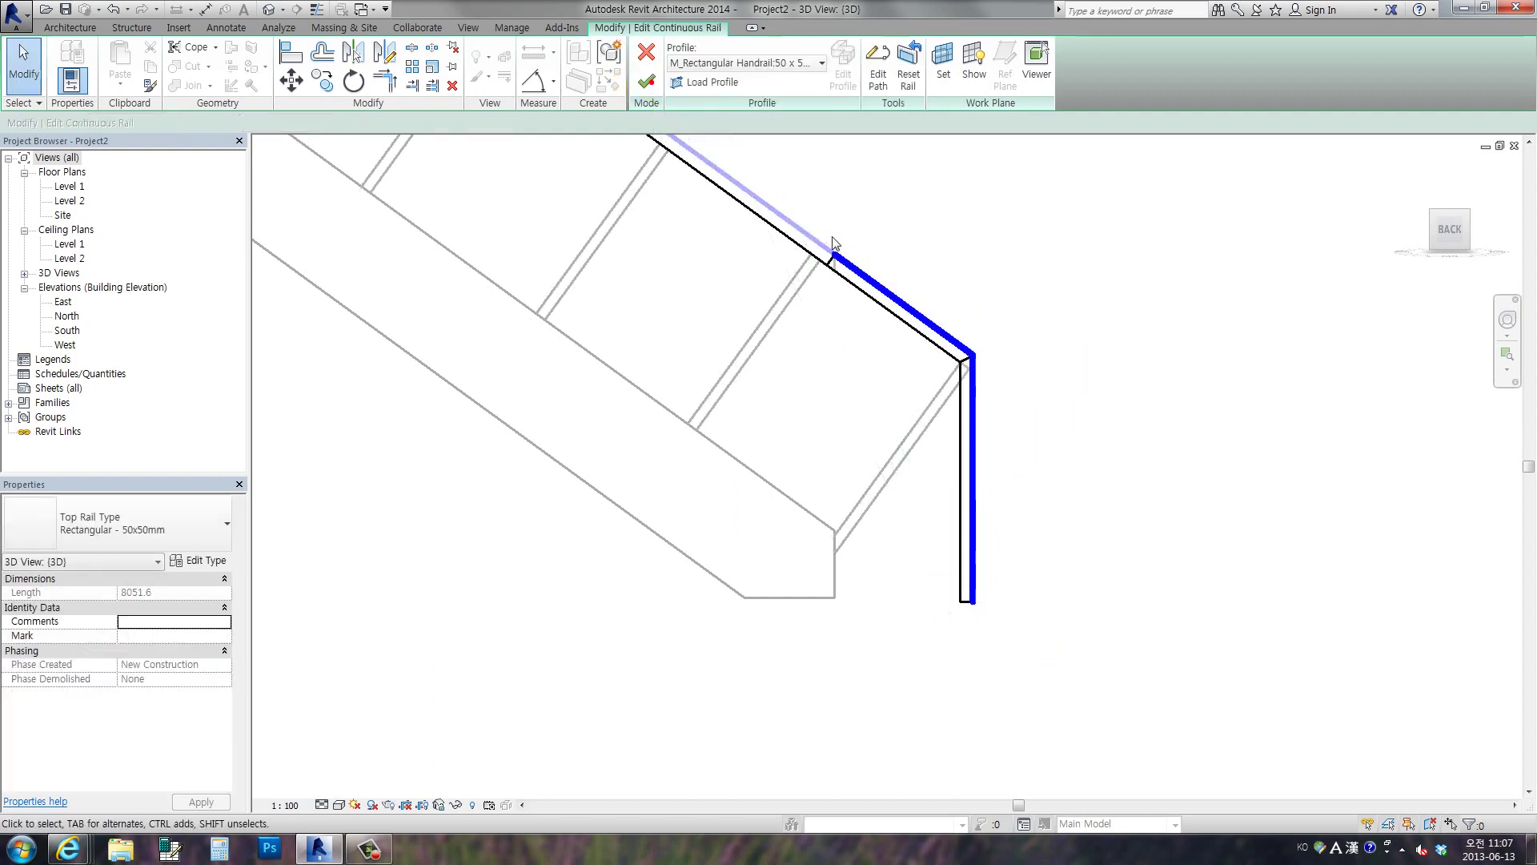
{"action": "left_click", "coordinate": [650, 84]}
{"action": "mouse_move", "coordinate": [1024, 339]}
{"action": "middle_mouse_down", "text": "shift"}
{"action": "mouse_move", "coordinate": [806, 435]}
{"action": "mouse_move", "coordinate": [977, 453]}
{"action": "middle_mouse_up", "text": "shift"}
{"action": "left_click", "coordinate": [976, 454]}
Switch the 3D view's visual style to Realistic
{"action": "scroll", "coordinate": [977, 449], "scroll_direction": "down", "scroll_amount": 4}
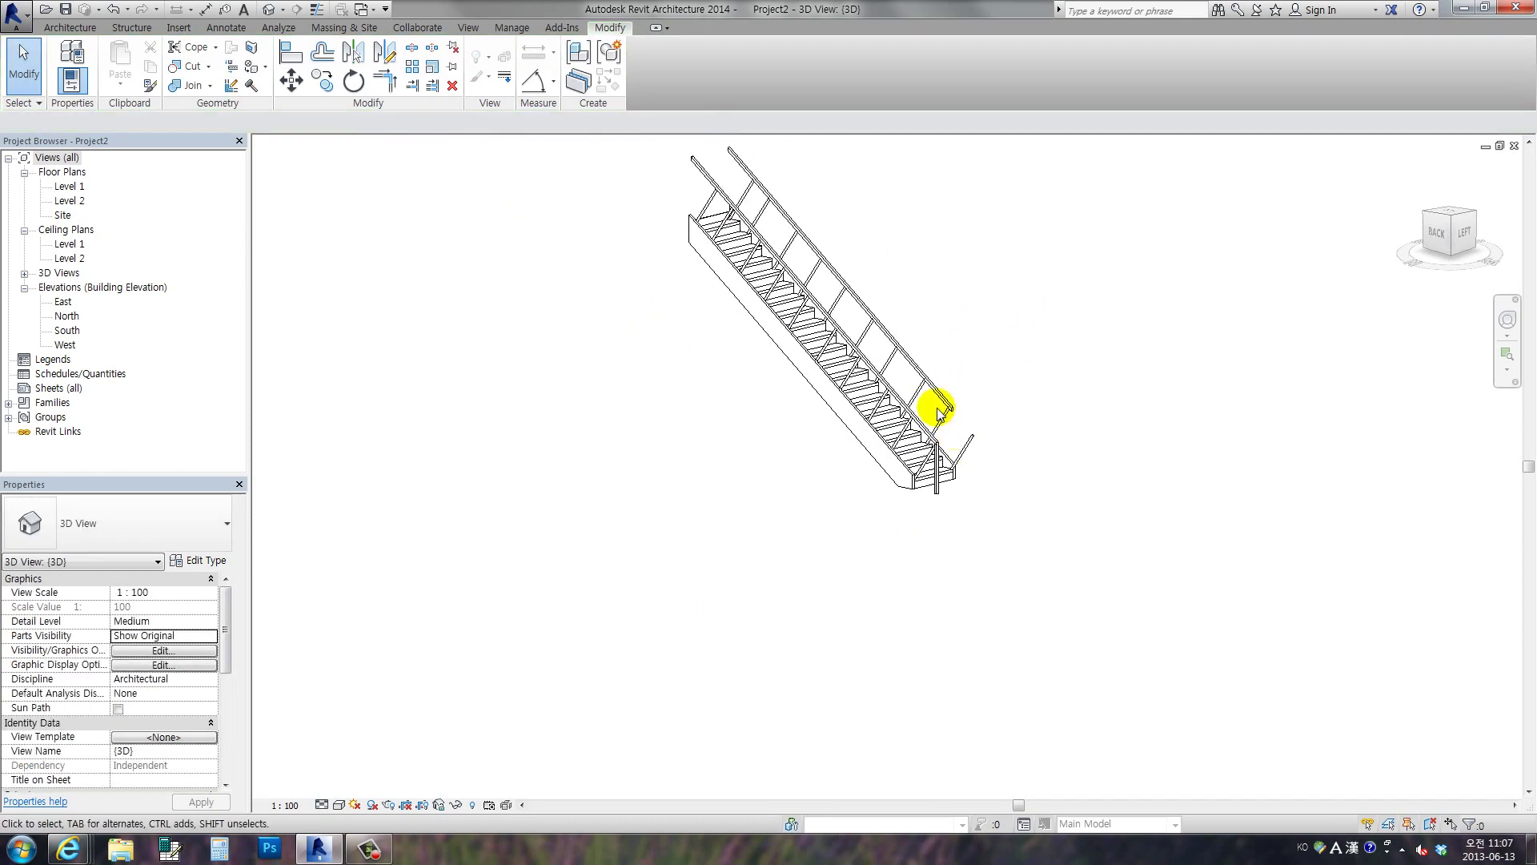
{"action": "middle_click_drag", "start_coordinate": [927, 405], "coordinate": [619, 633], "text": "shift"}
{"action": "left_click", "coordinate": [346, 814]}
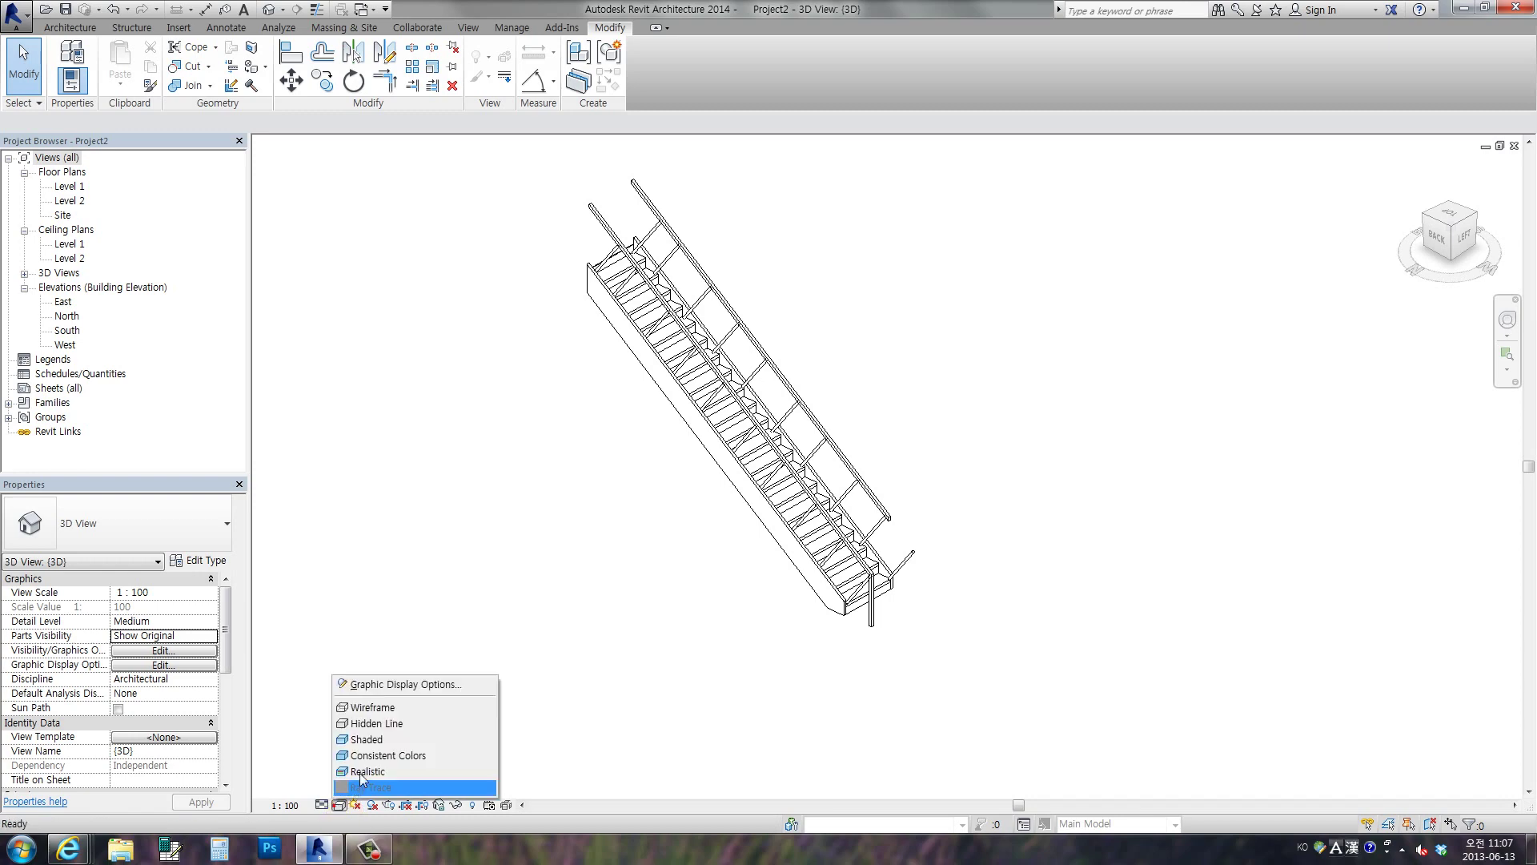
{"action": "left_click", "coordinate": [369, 741]}
Orbit and zoom around the stair to view the extended rail end from behind
{"action": "mouse_move", "coordinate": [704, 667]}
{"action": "middle_mouse_down", "text": "shift"}
{"action": "mouse_move", "coordinate": [353, 627]}
{"action": "mouse_move", "coordinate": [573, 628]}
{"action": "middle_mouse_up", "text": "shift"}
{"action": "scroll", "coordinate": [573, 626], "scroll_direction": "up", "scroll_amount": 3}
{"action": "scroll", "coordinate": [573, 624], "scroll_direction": "up", "scroll_amount": 3}
{"action": "scroll", "coordinate": [862, 613], "scroll_direction": "down", "scroll_amount": 3}
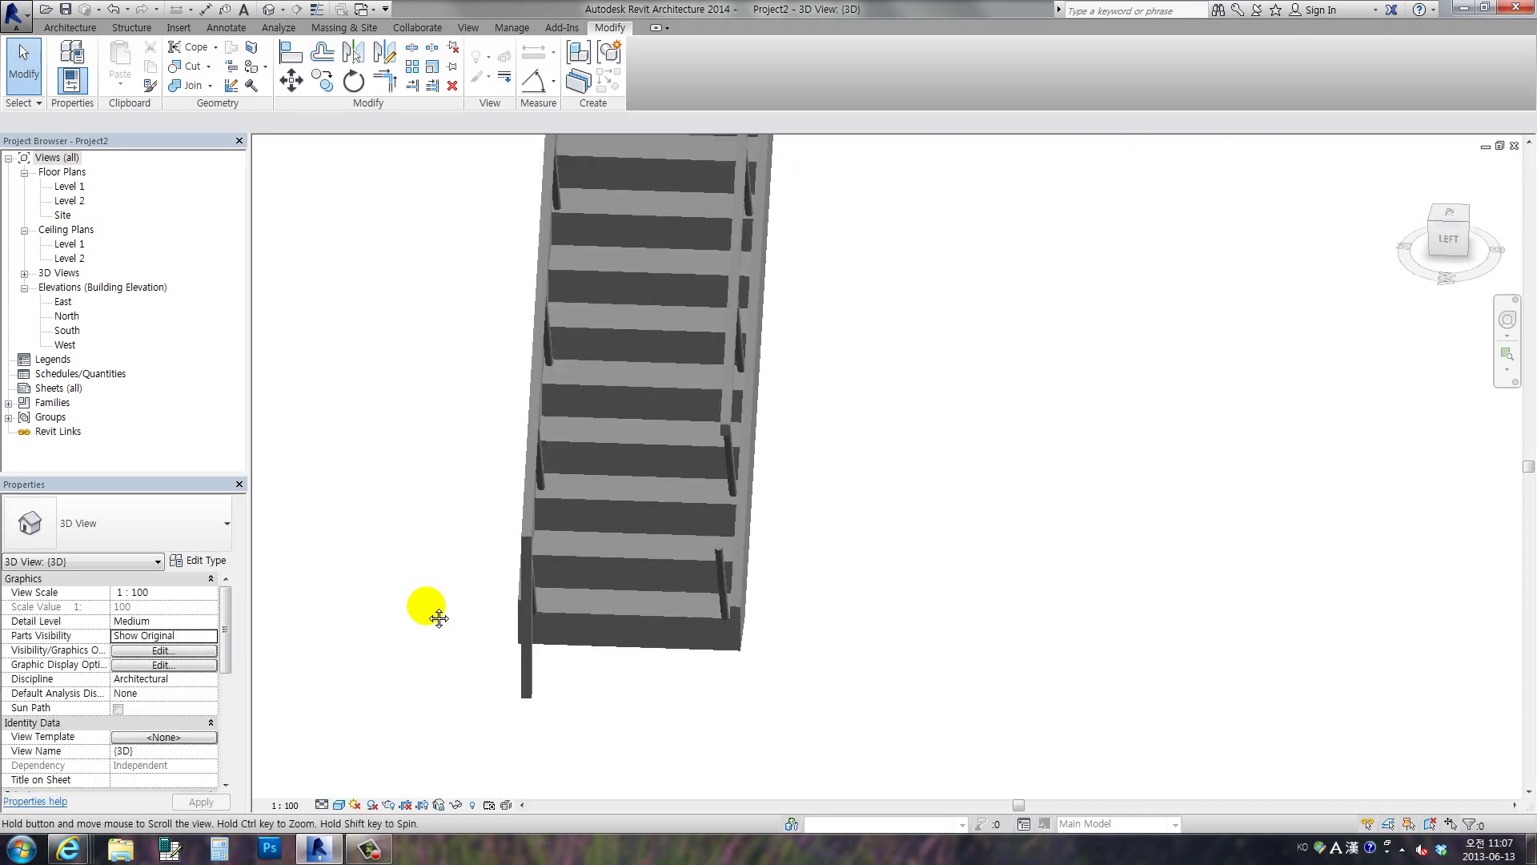
{"action": "middle_click_drag", "start_coordinate": [426, 608], "coordinate": [711, 567], "text": "shift"}
{"action": "scroll", "coordinate": [801, 618], "scroll_direction": "up", "scroll_amount": 3}
{"action": "scroll", "coordinate": [820, 621], "scroll_direction": "up", "scroll_amount": 3}
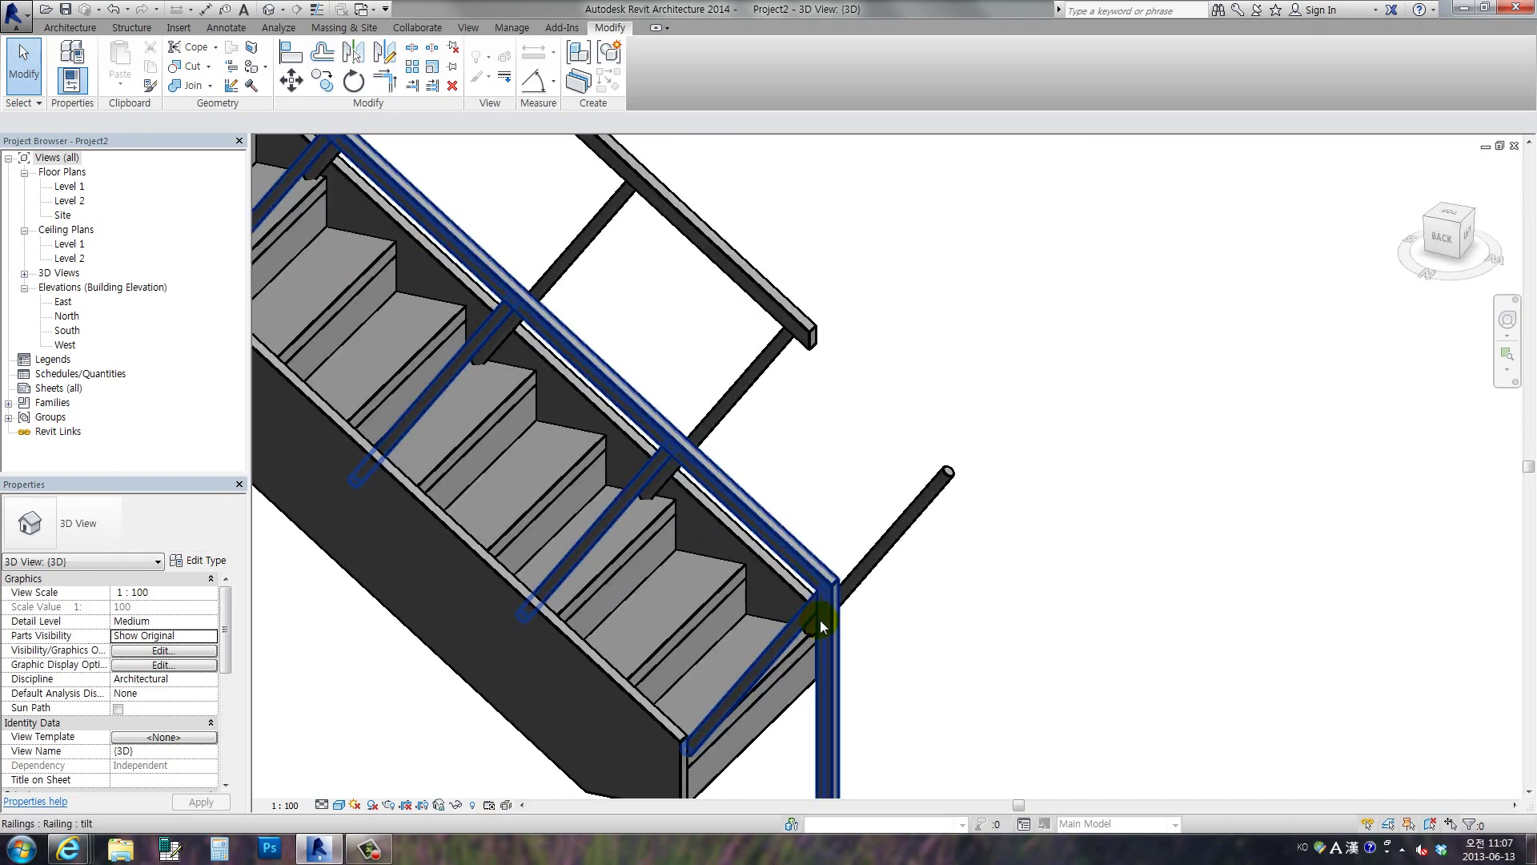
{"action": "scroll", "coordinate": [902, 590], "scroll_direction": "down", "scroll_amount": 3}
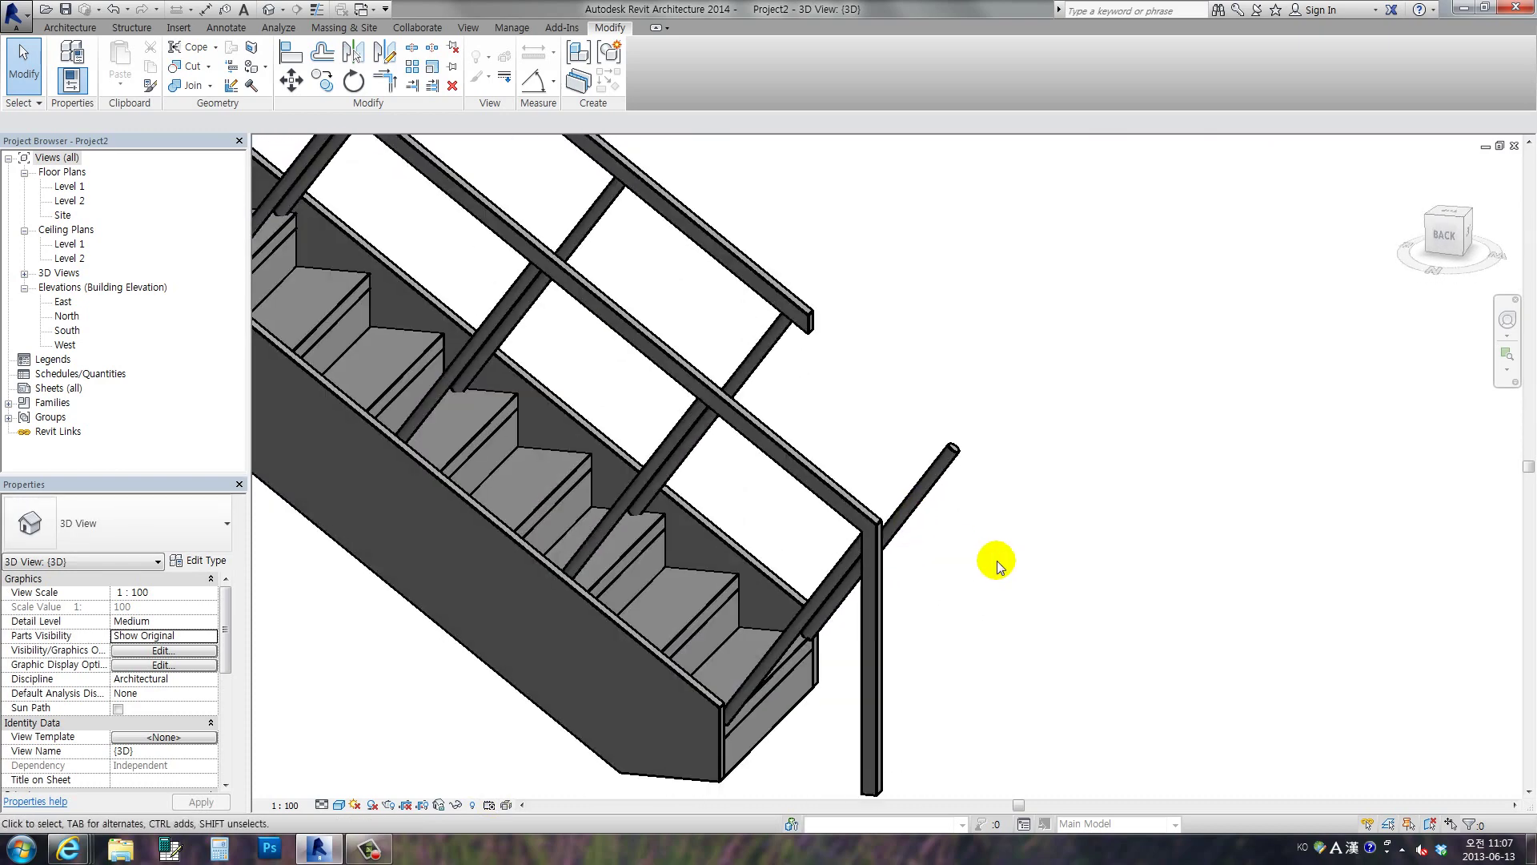
{"action": "mouse_move", "coordinate": [988, 560]}
{"action": "middle_mouse_down", "text": "shift"}
{"action": "mouse_move", "coordinate": [961, 521]}
{"action": "mouse_move", "coordinate": [953, 566]}
{"action": "middle_mouse_up", "text": "shift"}
{"action": "scroll", "coordinate": [990, 393], "scroll_direction": "up", "scroll_amount": 3}
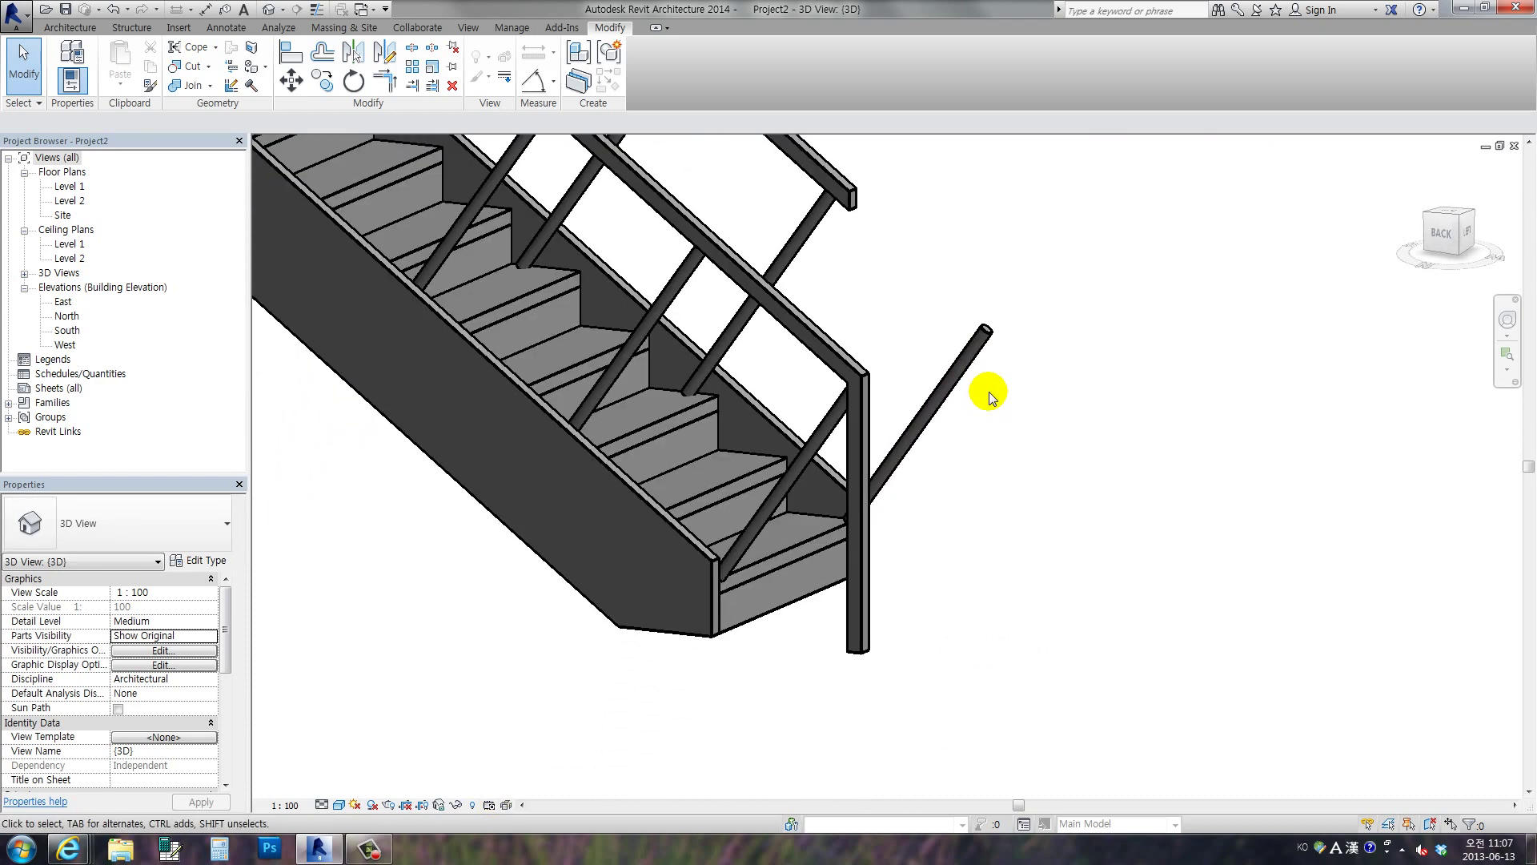